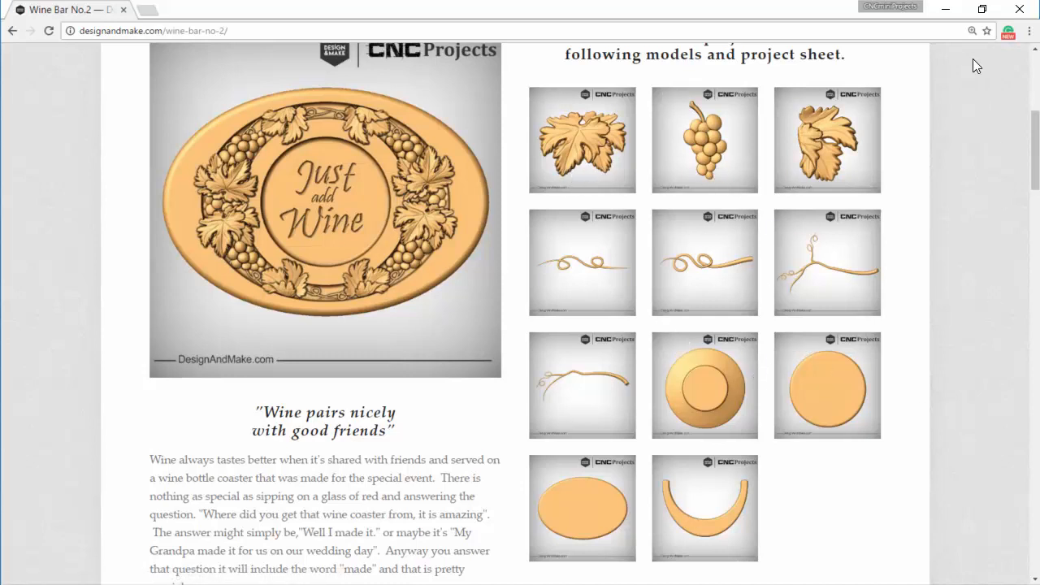
Switch to VCarve Pro and create a new job 10 inches wide and 10 inches high
{"action": "left_click", "coordinate": [931, 15]}
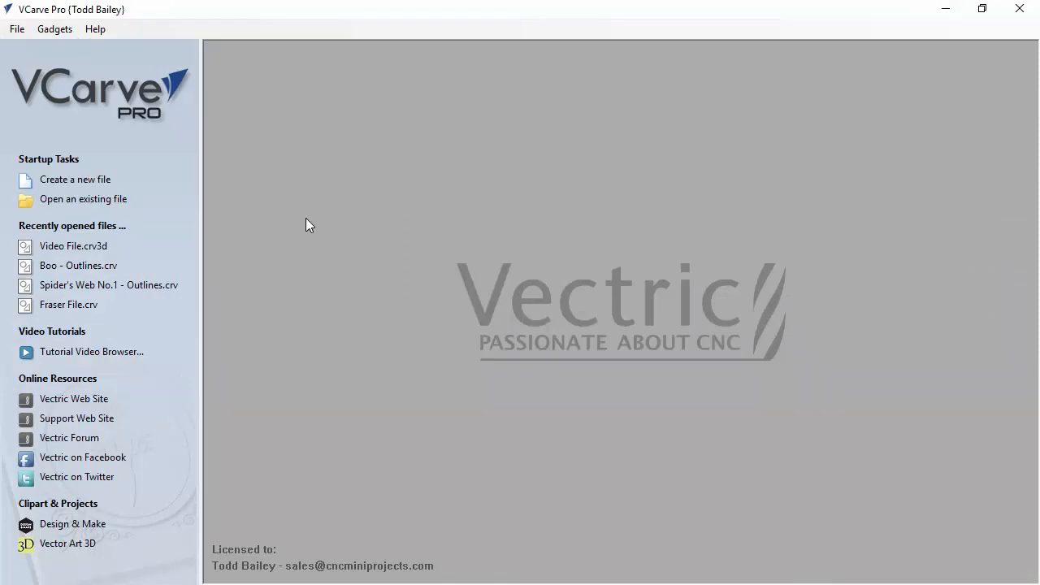
{"action": "left_click", "coordinate": [71, 181]}
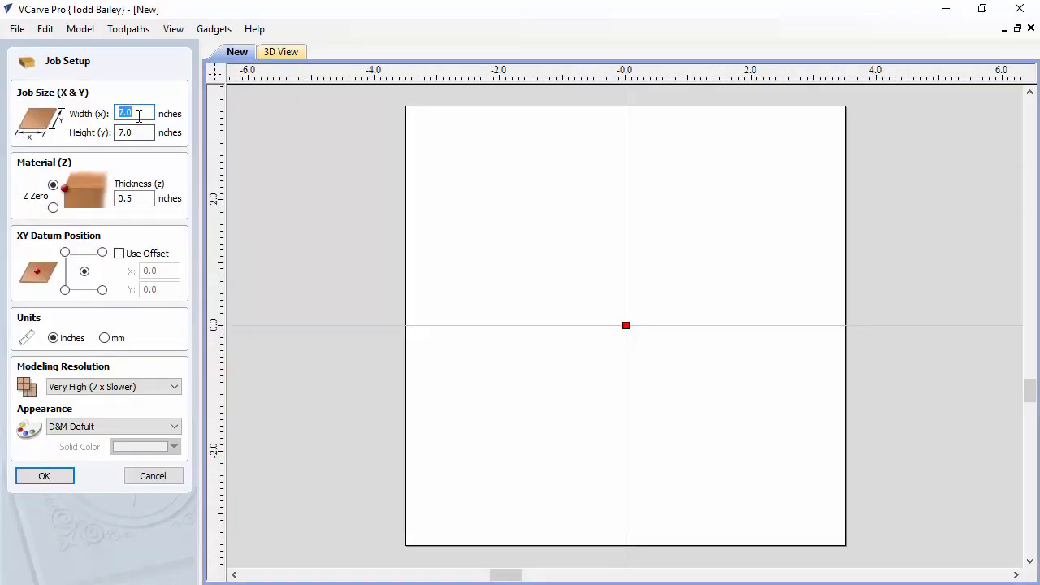
{"action": "type", "text": "10"}
{"action": "key", "text": "Tab"}
{"action": "type", "text": "10"}
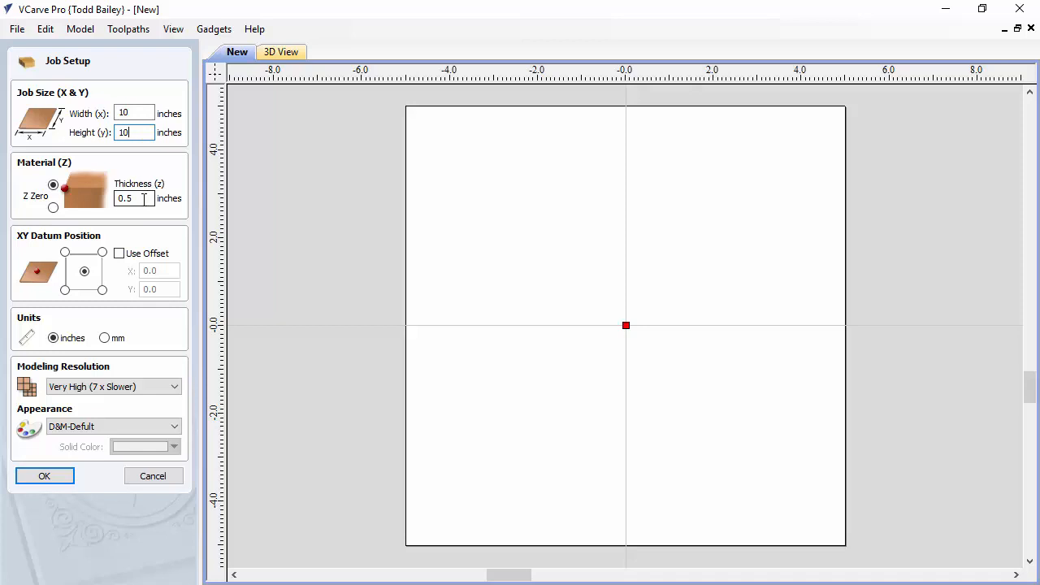
{"action": "left_click", "coordinate": [144, 199]}
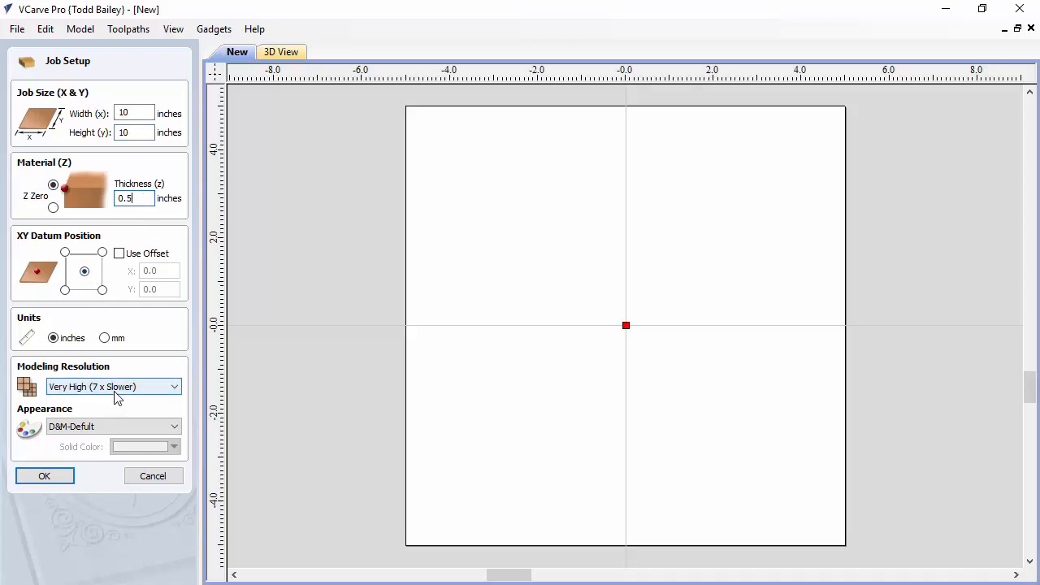
{"action": "left_click", "coordinate": [62, 480]}
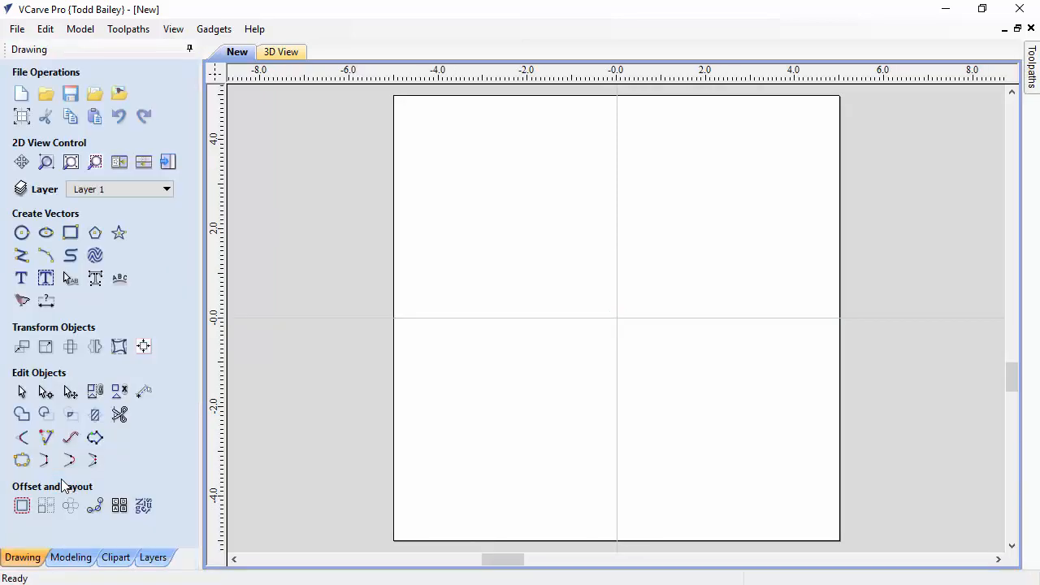
Open the Wine Bar No.2 folder of the Design&Make clipart library
{"action": "left_click", "coordinate": [126, 562]}
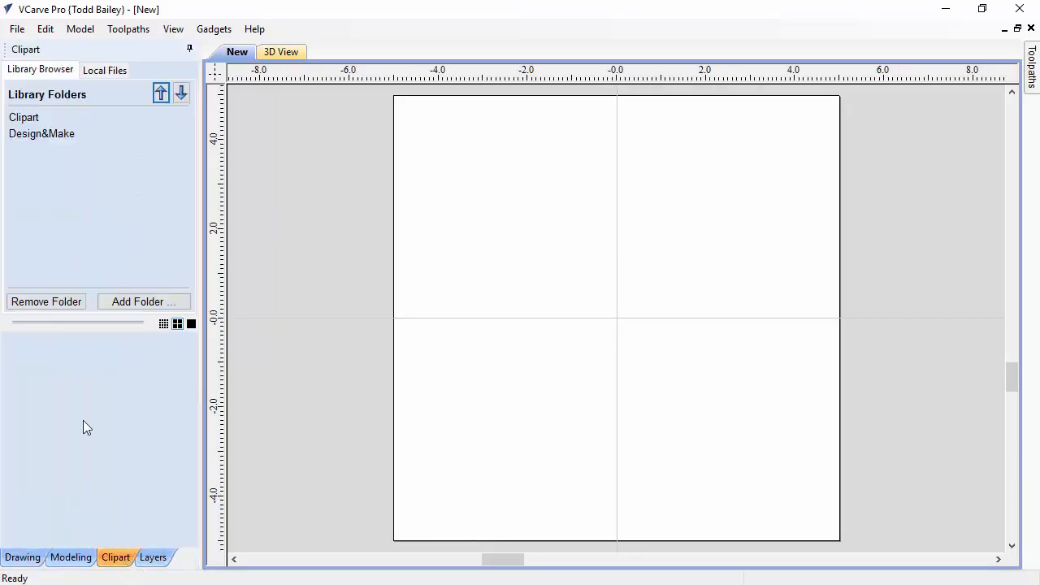
{"action": "left_click", "coordinate": [61, 140]}
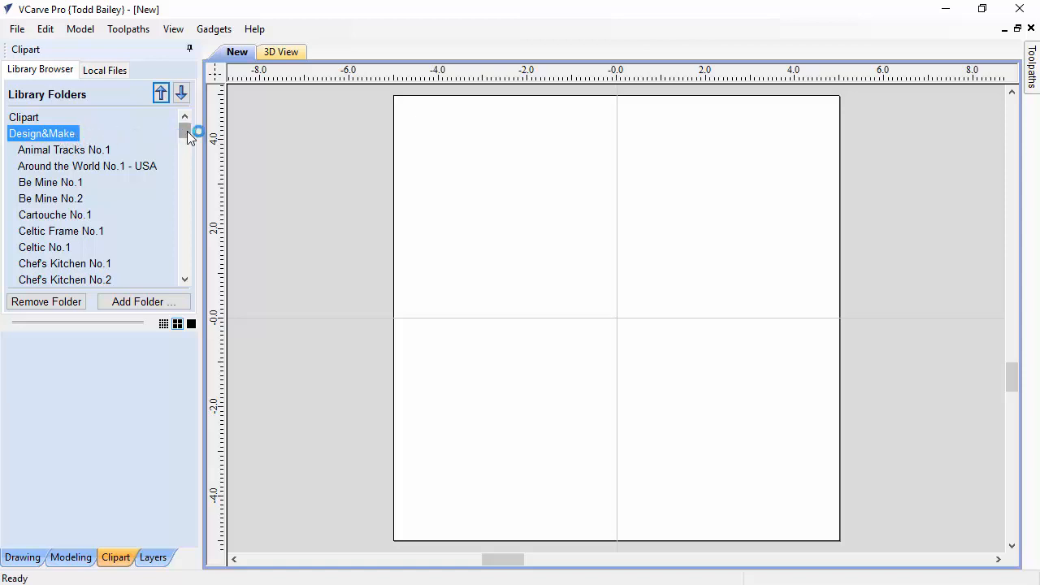
{"action": "scroll", "coordinate": [186, 198], "scroll_direction": "down", "scroll_amount": 9}
{"action": "scroll", "coordinate": [185, 198], "scroll_direction": "down", "scroll_amount": 10}
{"action": "left_click", "coordinate": [73, 266]}
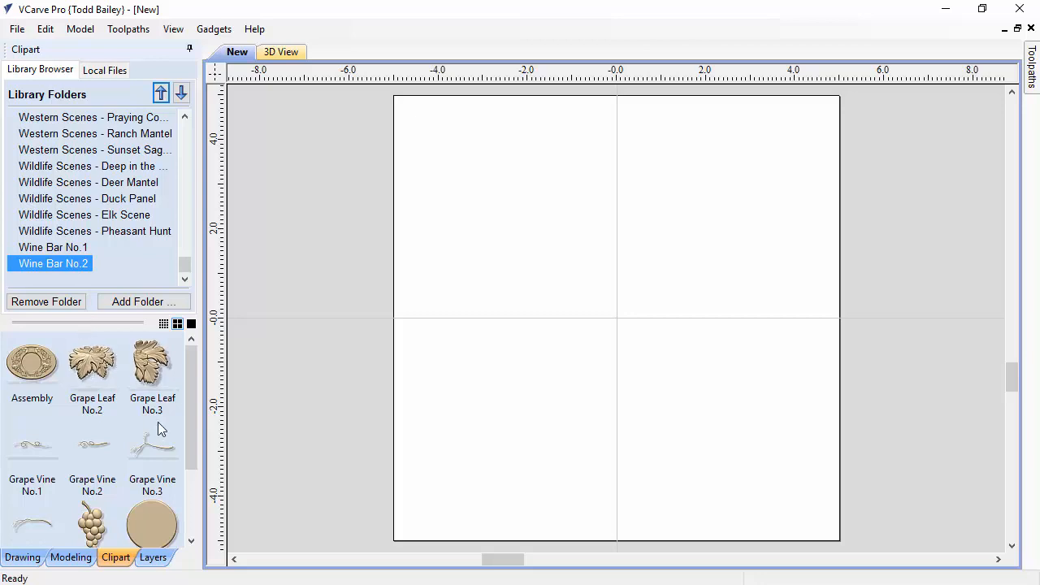
Insert the Wine Bottle Coaster No.1 clipart model into the job and display it from above in the 3D view
{"action": "scroll", "coordinate": [92, 520], "scroll_direction": "down", "scroll_amount": 2}
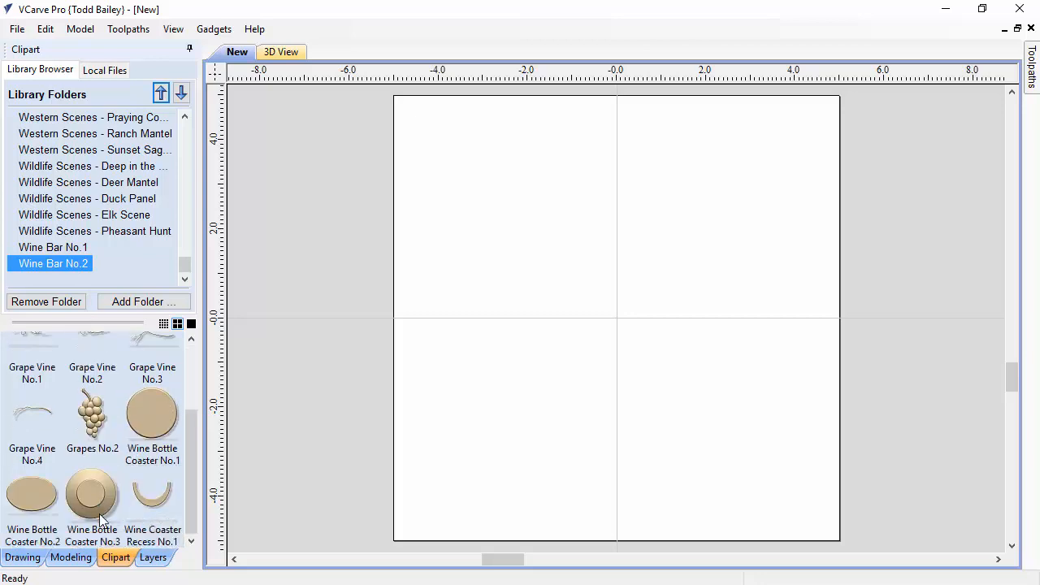
{"action": "scroll", "coordinate": [88, 500], "scroll_direction": "up", "scroll_amount": 2}
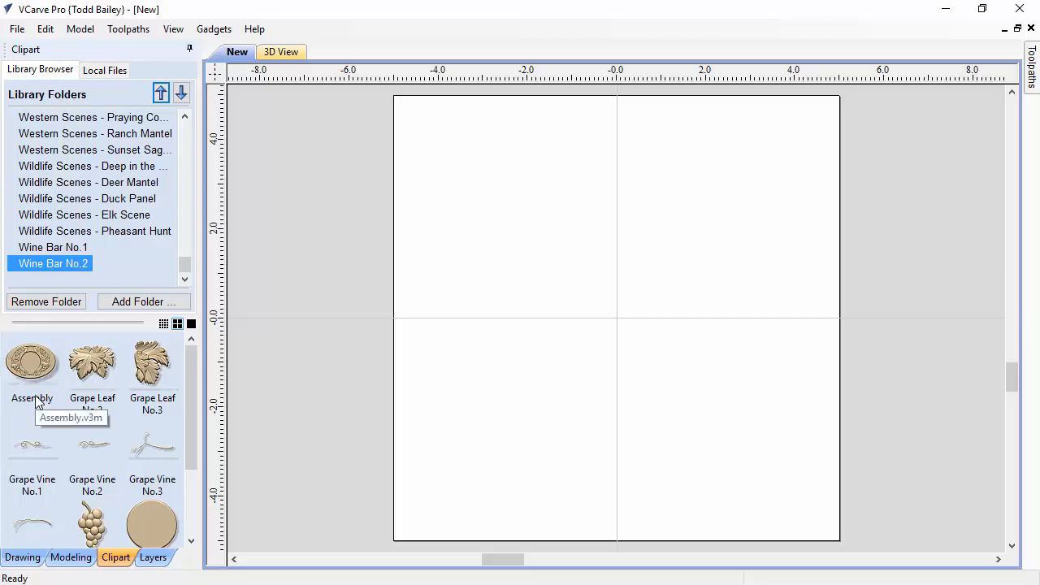
{"action": "scroll", "coordinate": [205, 521], "scroll_direction": "down", "scroll_amount": 2}
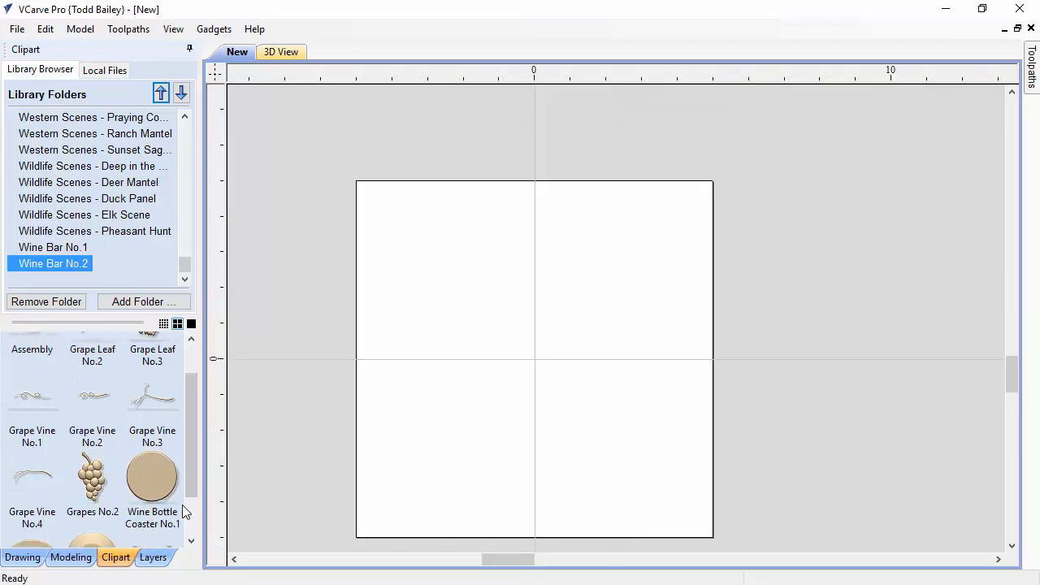
{"action": "scroll", "coordinate": [295, 465], "scroll_direction": "up", "scroll_amount": 1}
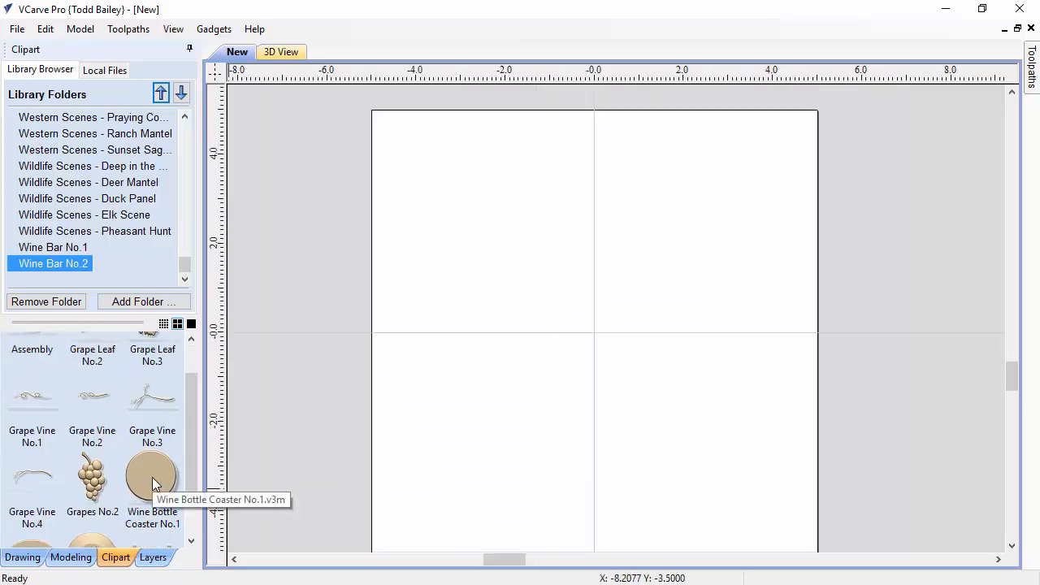
{"action": "double_click", "coordinate": [152, 477]}
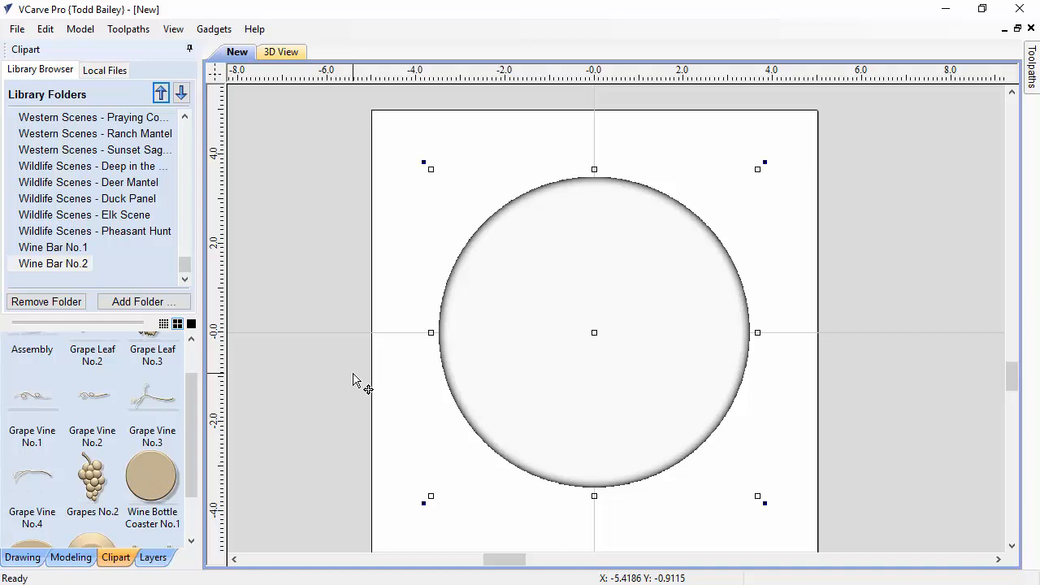
{"action": "left_click", "coordinate": [281, 52]}
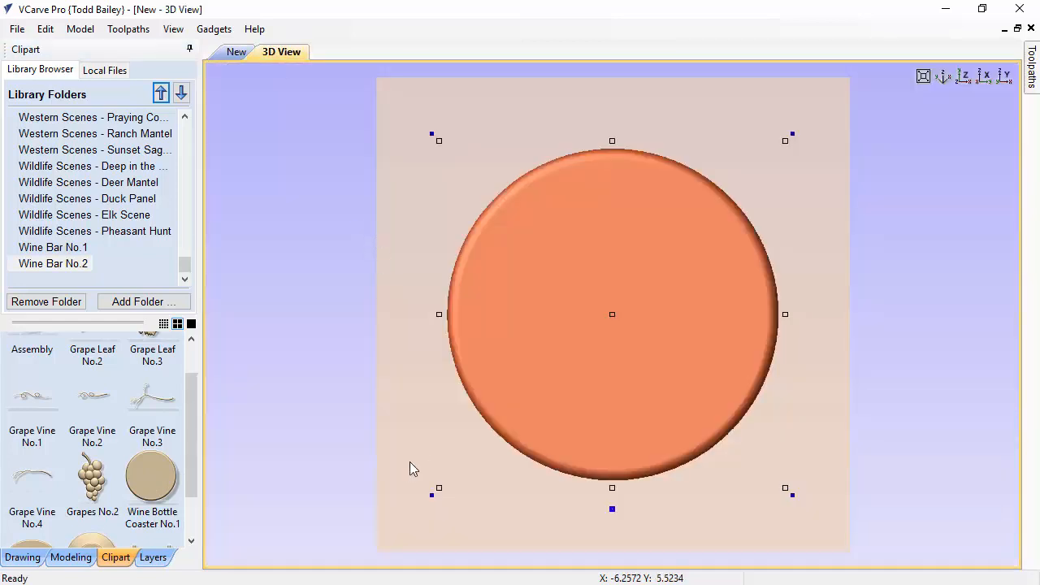
{"action": "left_click_drag", "start_coordinate": [420, 441], "coordinate": [432, 420]}
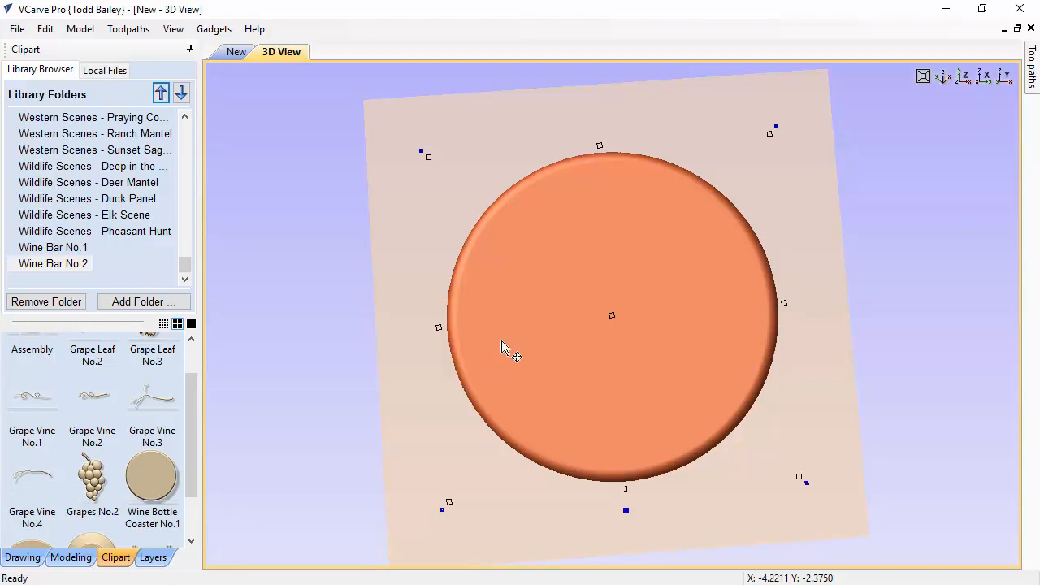
{"action": "left_click", "coordinate": [966, 76]}
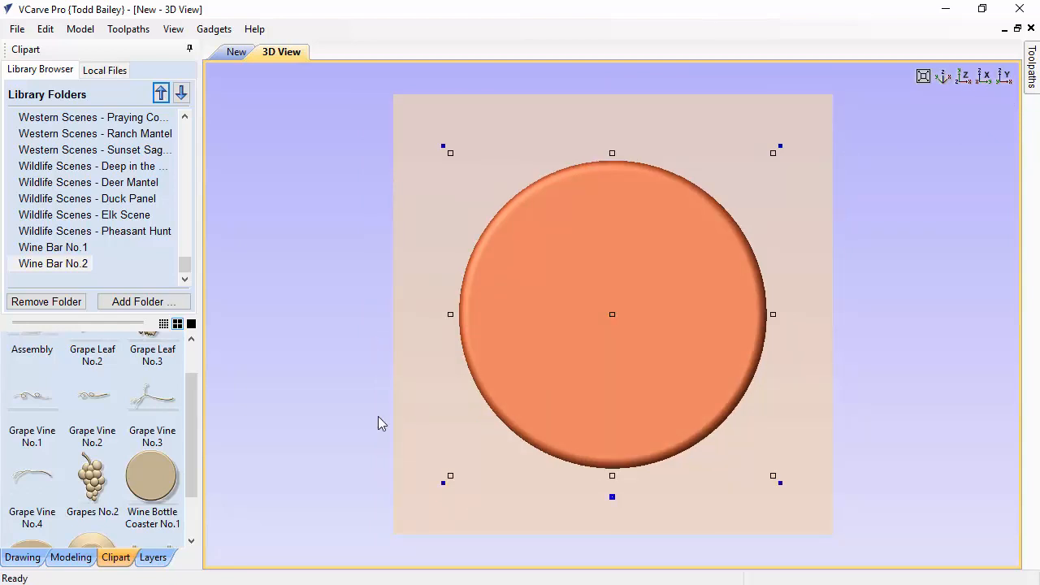
Resize the coaster component to a width of 7 inches, keeping X and Y linked and Z scaled automatically
{"action": "left_click", "coordinate": [72, 558]}
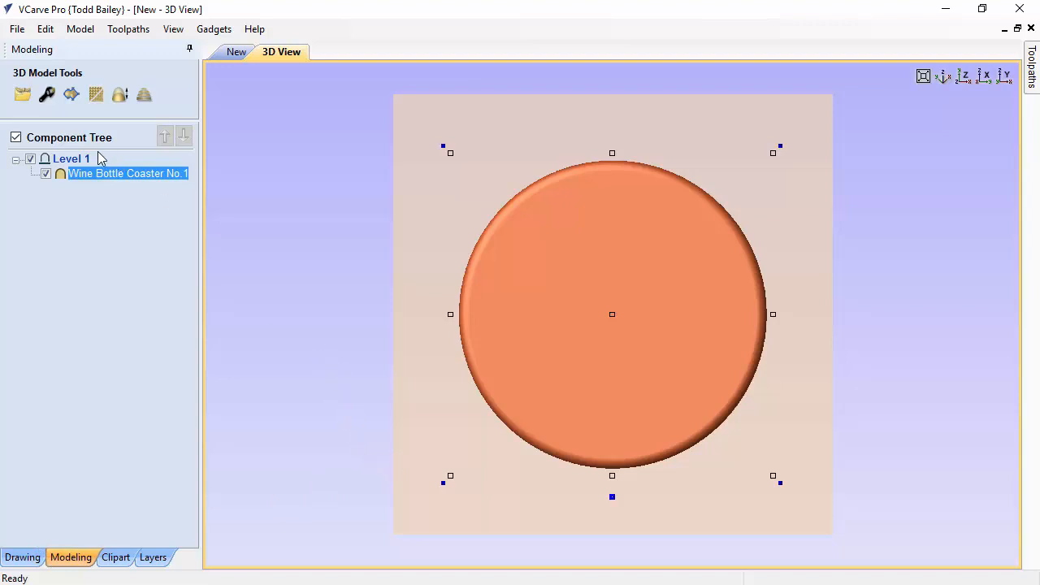
{"action": "left_click", "coordinate": [24, 559]}
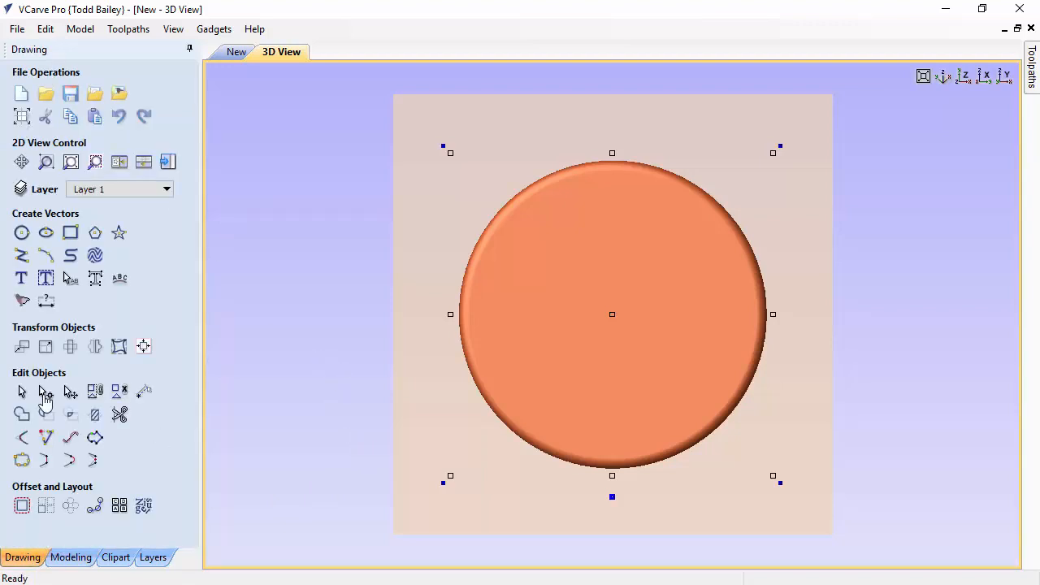
{"action": "left_click", "coordinate": [45, 347]}
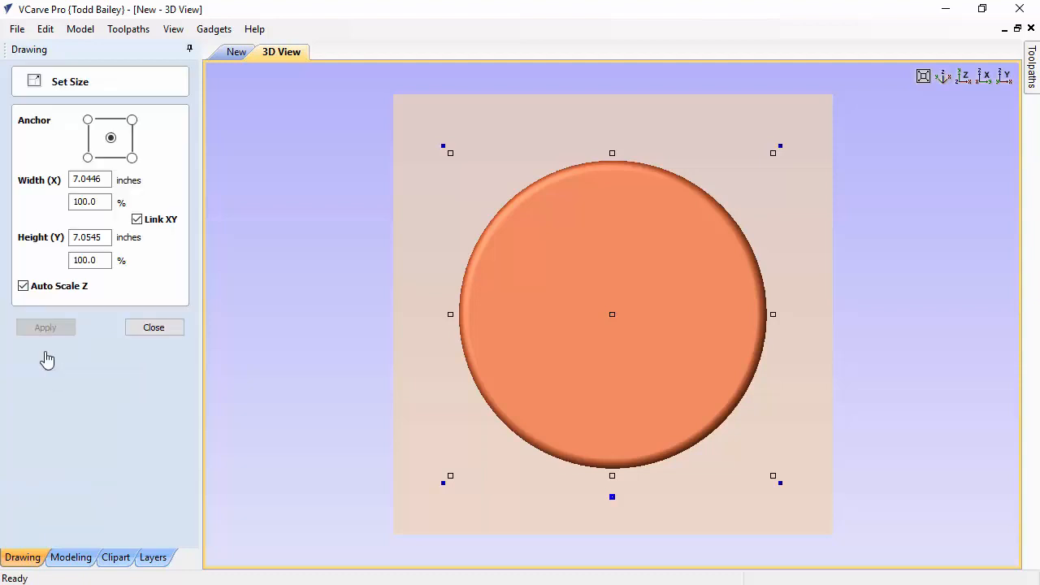
{"action": "double_click", "coordinate": [109, 179]}
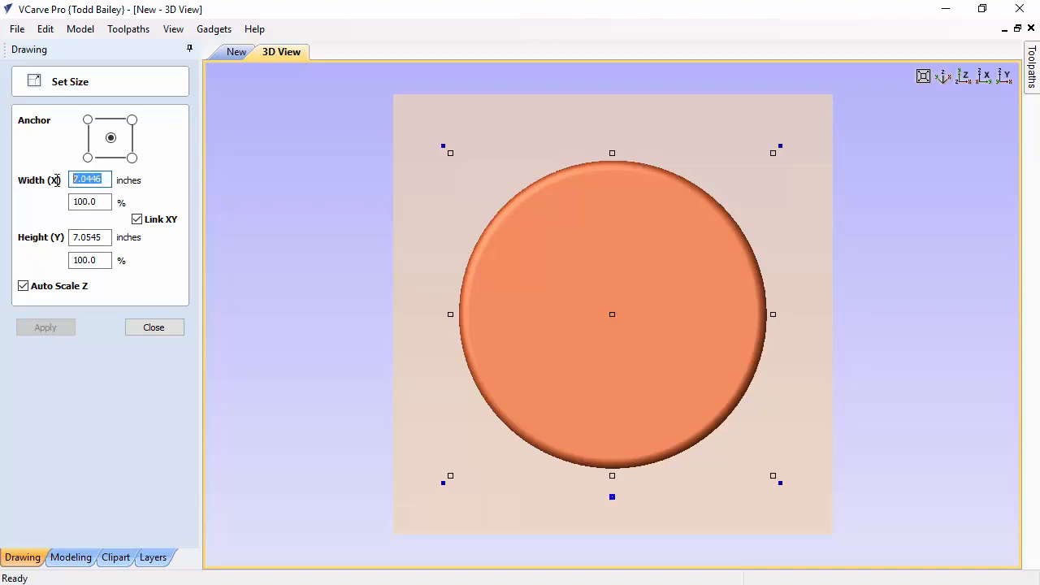
{"action": "type", "text": "7"}
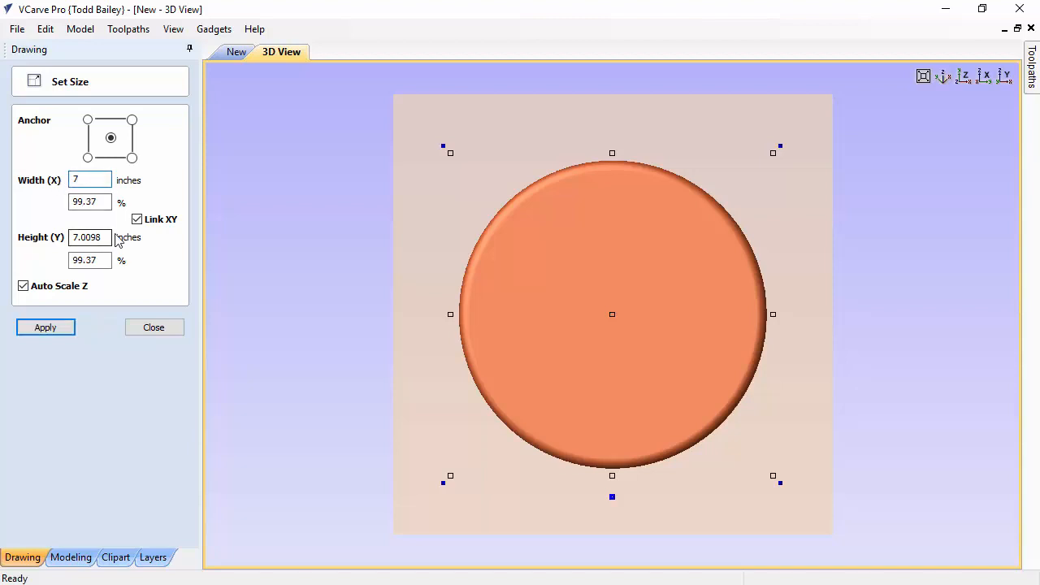
{"action": "left_click", "coordinate": [62, 329]}
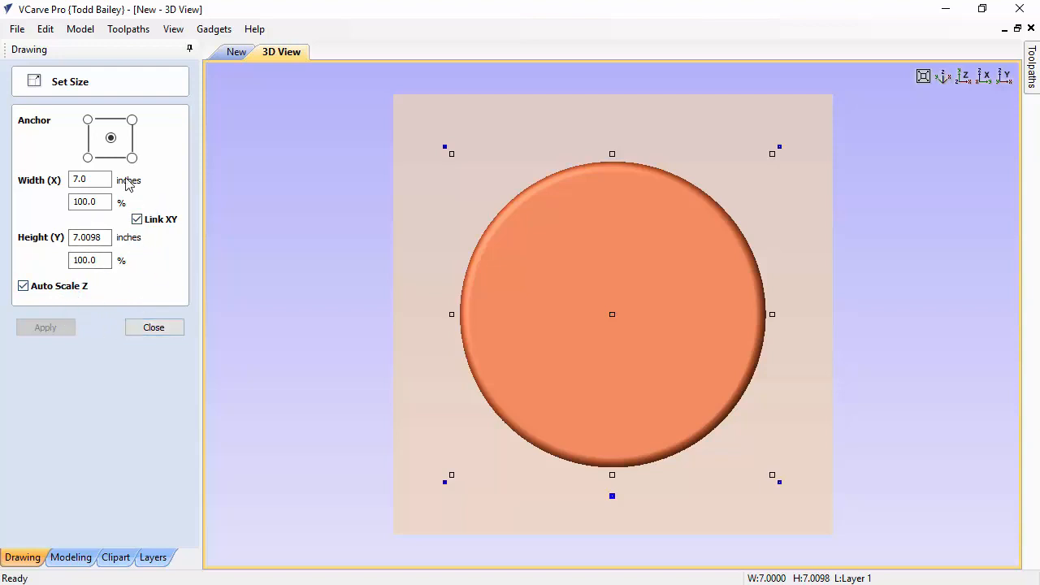
{"action": "left_click", "coordinate": [148, 328]}
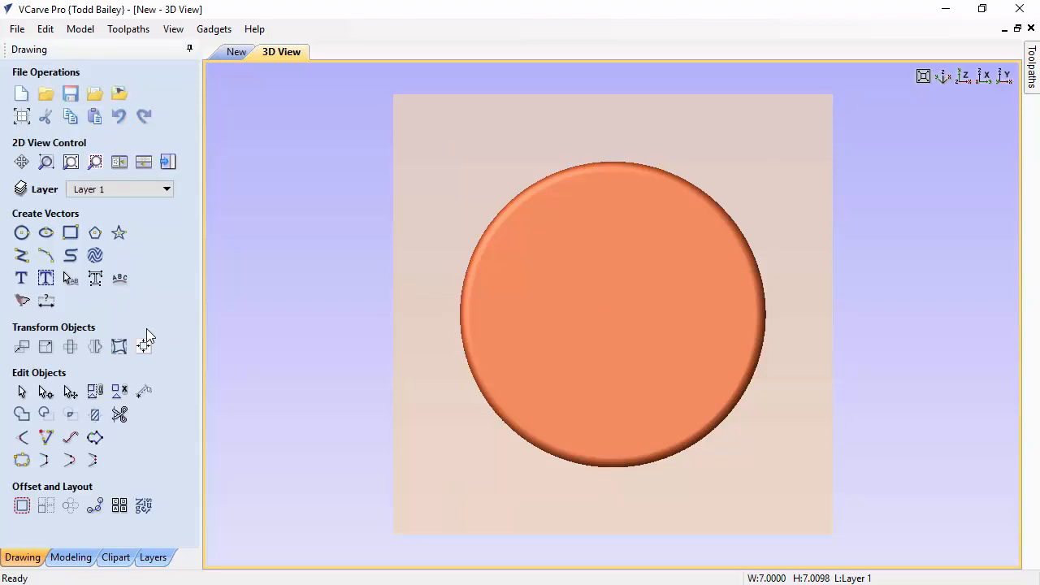
Set the coaster component's shape height to 0.35 inches and close its component properties
{"action": "left_click", "coordinate": [520, 365]}
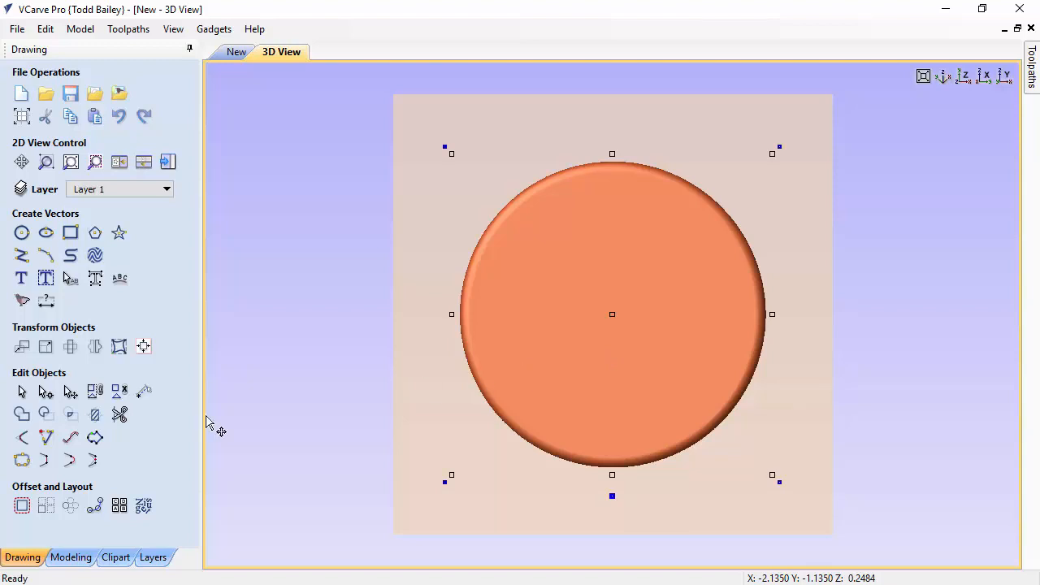
{"action": "left_click", "coordinate": [70, 567]}
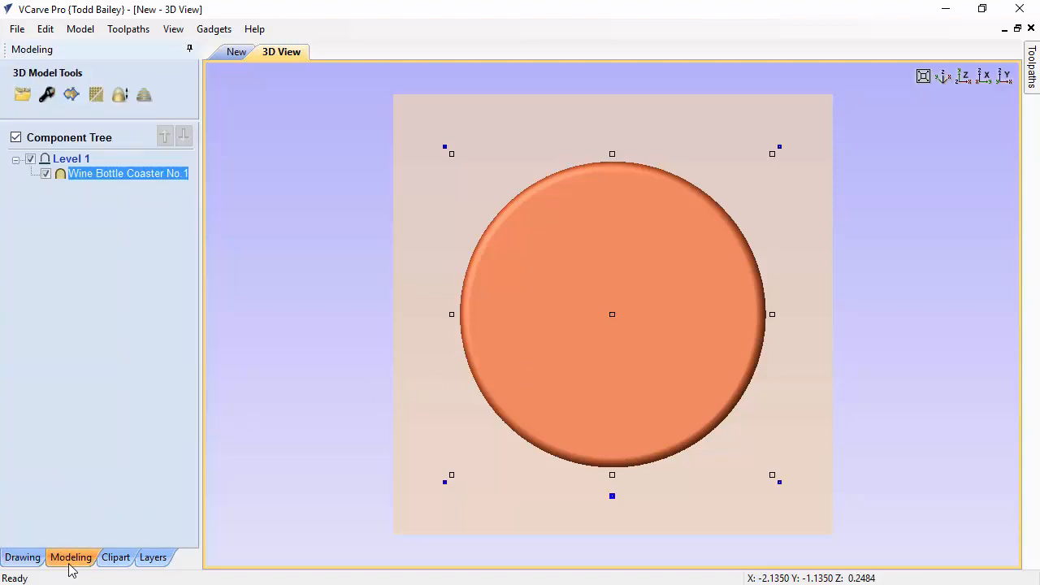
{"action": "left_click", "coordinate": [47, 96]}
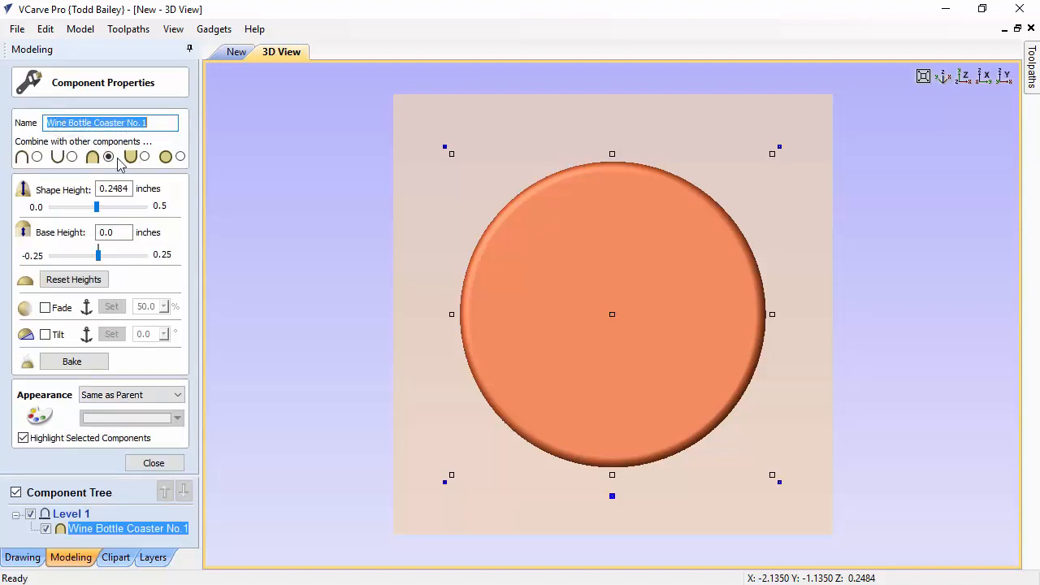
{"action": "left_click", "coordinate": [108, 191]}
{"action": "left_click_drag", "start_coordinate": [108, 191], "coordinate": [147, 193]}
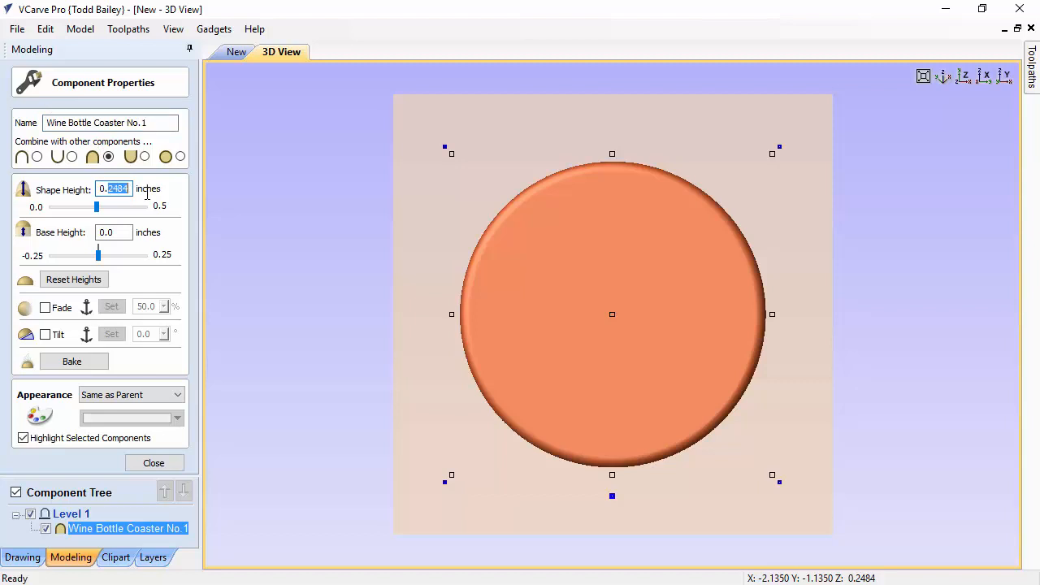
{"action": "type", "text": "35"}
{"action": "key", "text": "Return"}
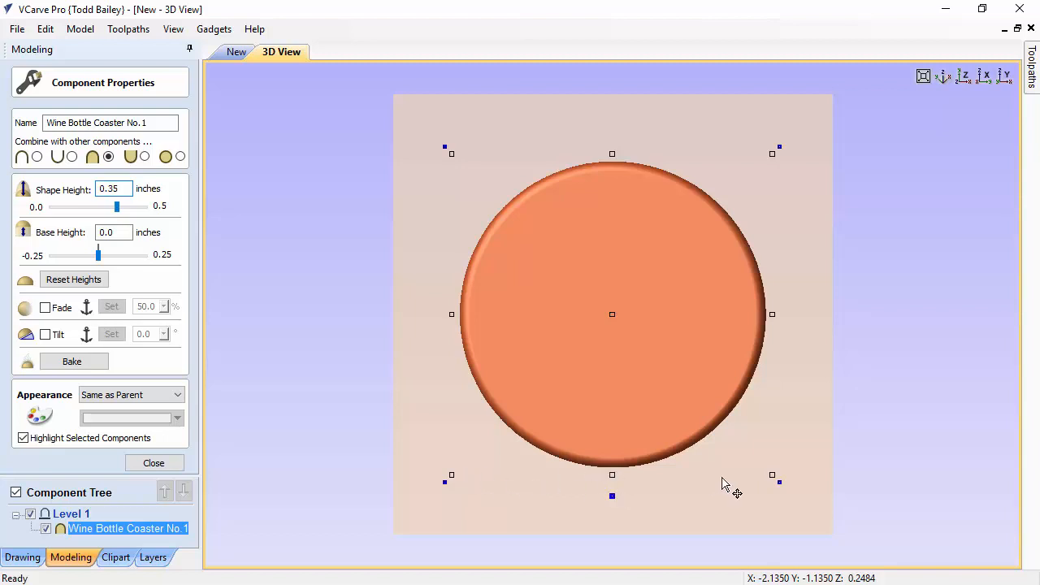
{"action": "left_click", "coordinate": [614, 495]}
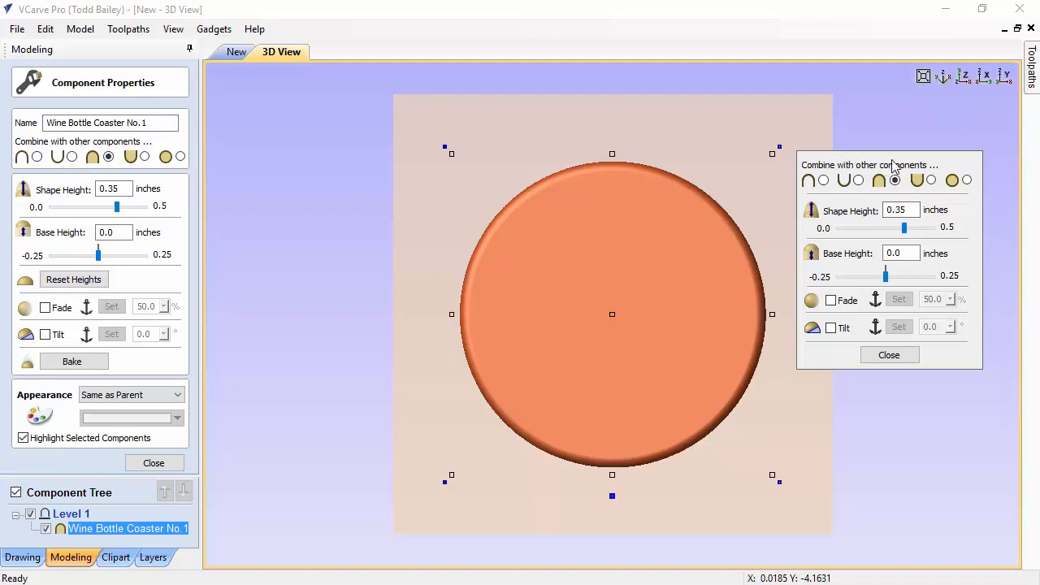
{"action": "left_click", "coordinate": [154, 462]}
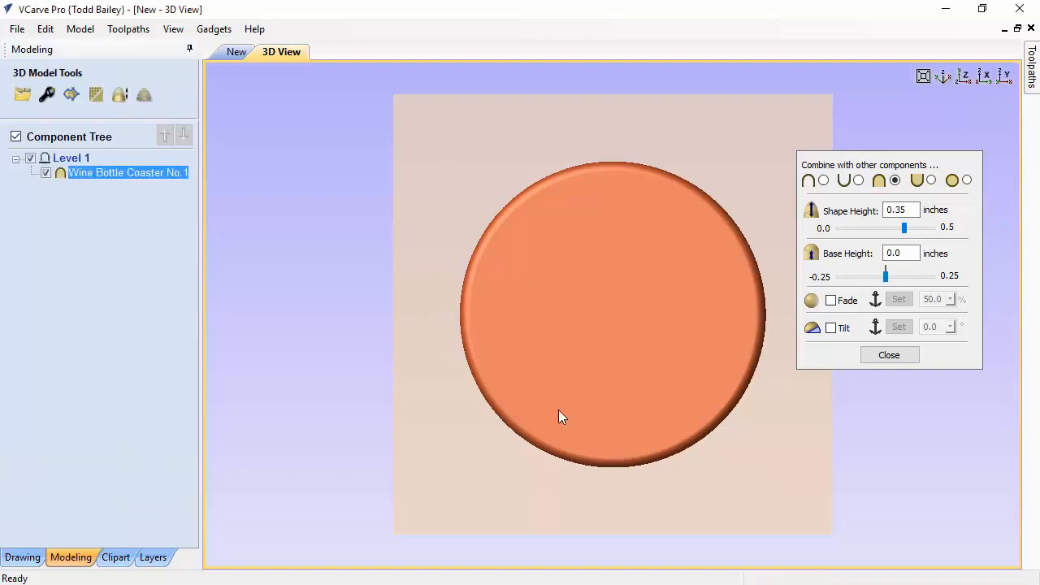
{"action": "left_click", "coordinate": [878, 356]}
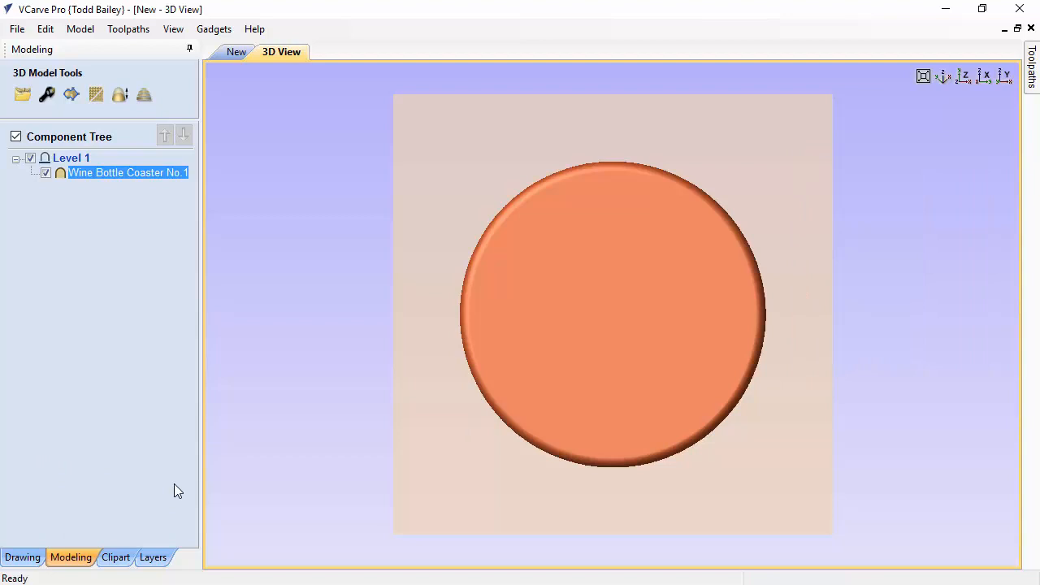
Insert a second Wine Bottle Coaster No.1 clipart model and rename the upper component in the tree as Recess
{"action": "left_click", "coordinate": [116, 557]}
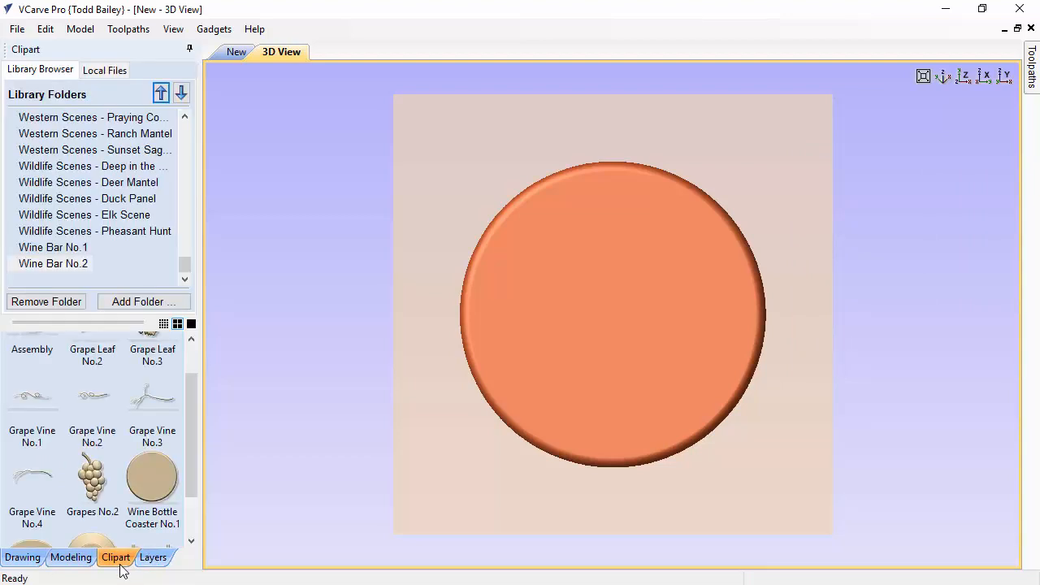
{"action": "double_click", "coordinate": [148, 487]}
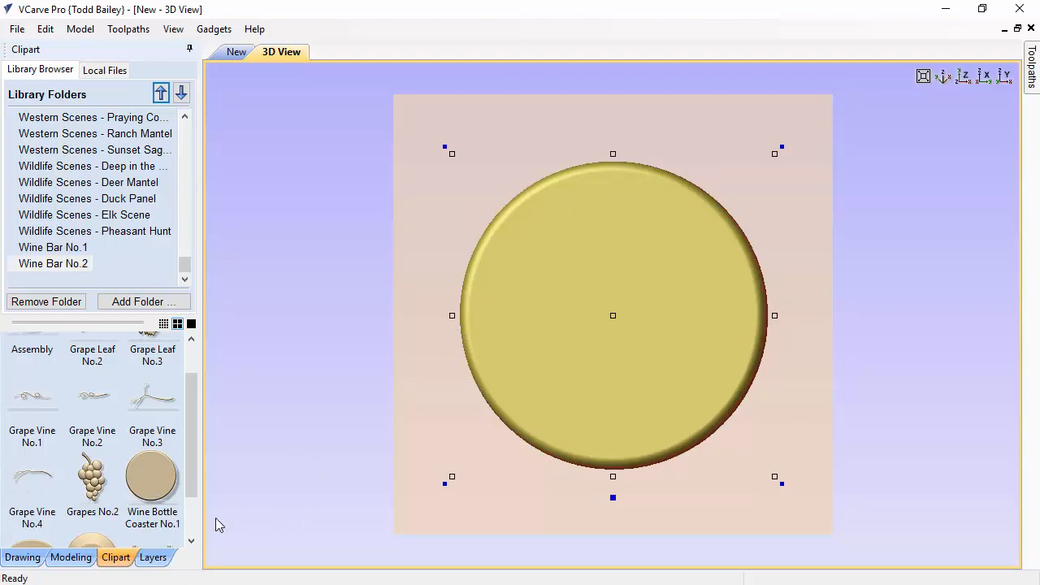
{"action": "left_click", "coordinate": [70, 559]}
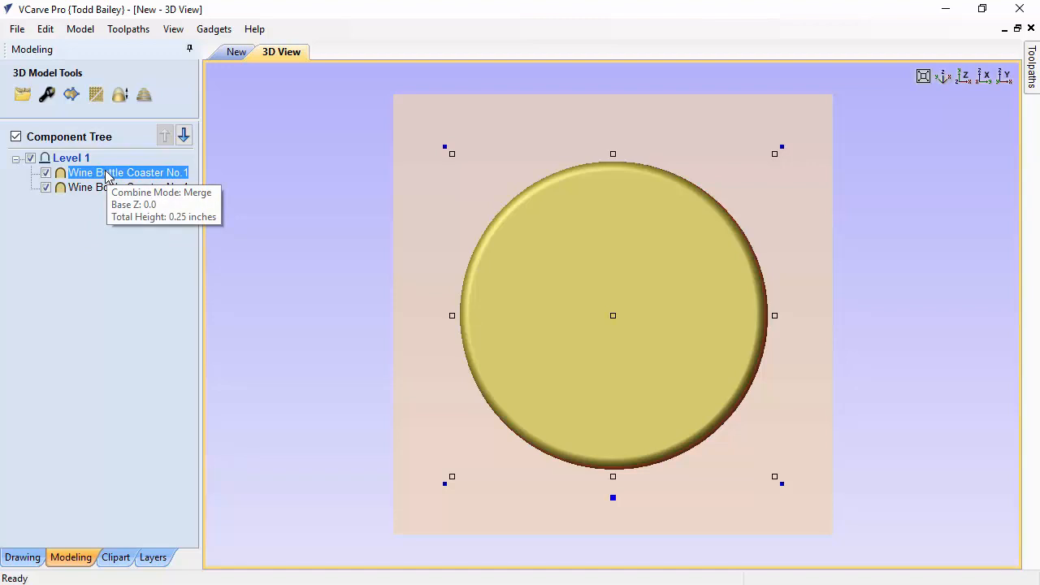
{"action": "right_click", "coordinate": [107, 177]}
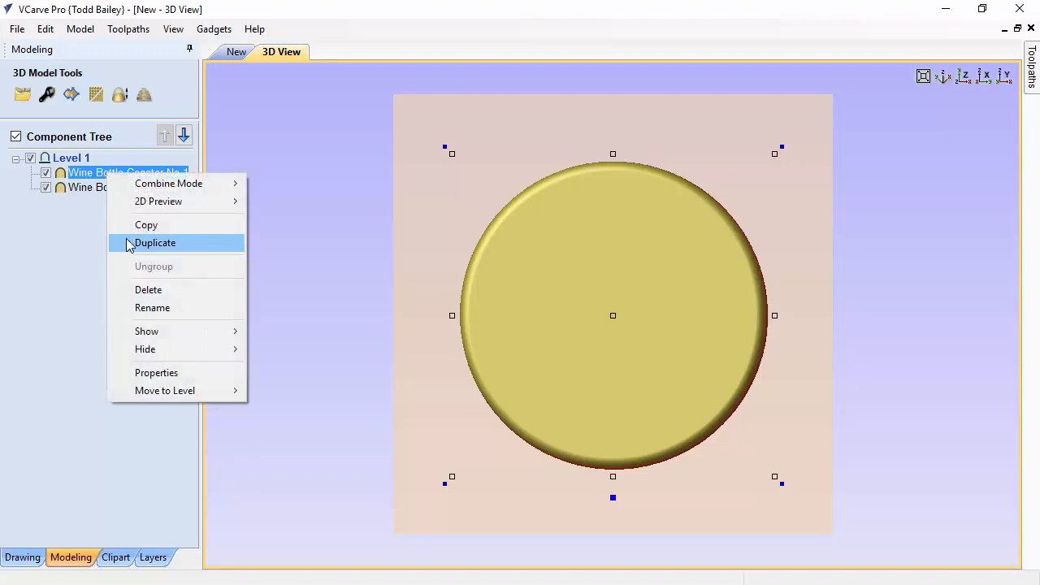
{"action": "left_click", "coordinate": [141, 311]}
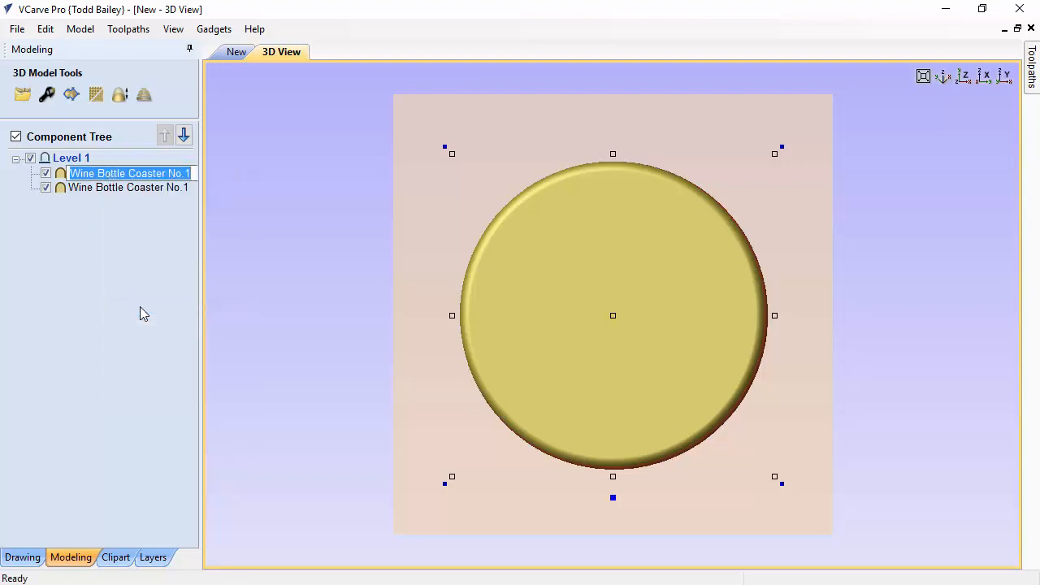
{"action": "type", "text": "Rex"}
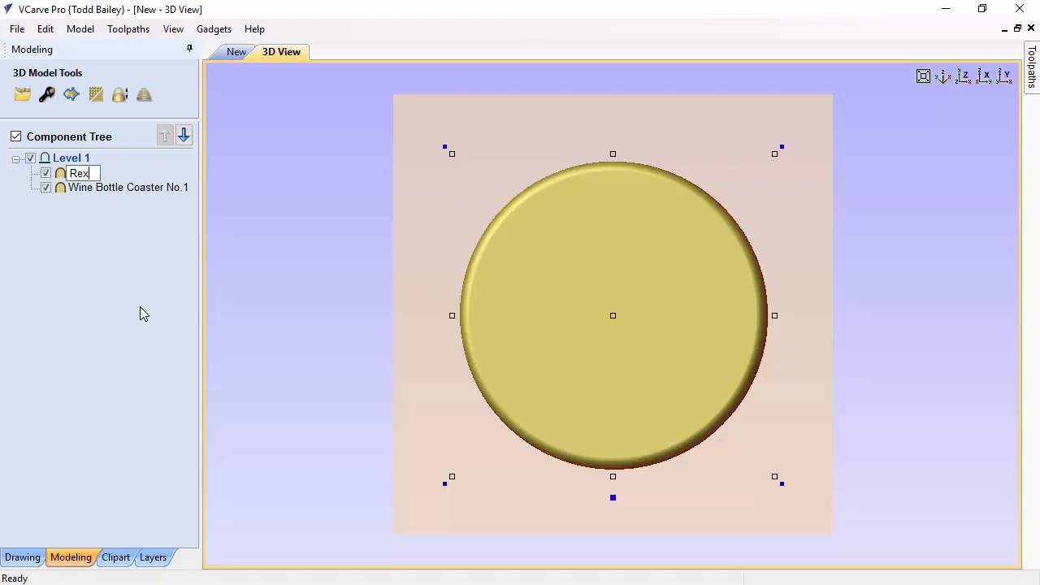
{"action": "key", "text": "BackSpace"}
{"action": "type", "text": "cess"}
{"action": "key", "text": "Return"}
Resize the Recess component to a width of 4 inches about its center, keeping X and Y linked and Z scaled automatically
{"action": "left_click", "coordinate": [92, 195]}
{"action": "left_click", "coordinate": [85, 190]}
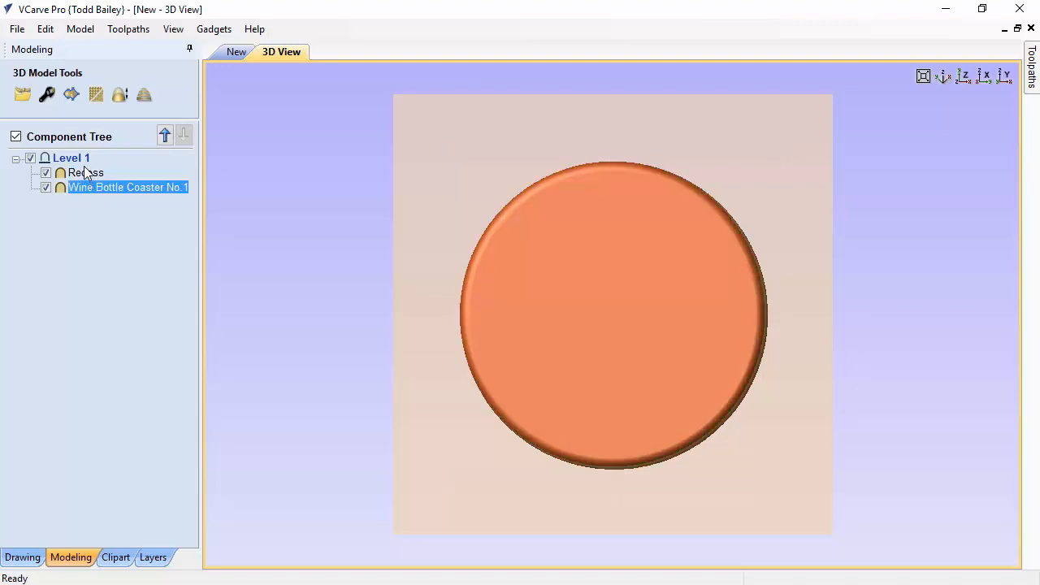
{"action": "left_click", "coordinate": [85, 175]}
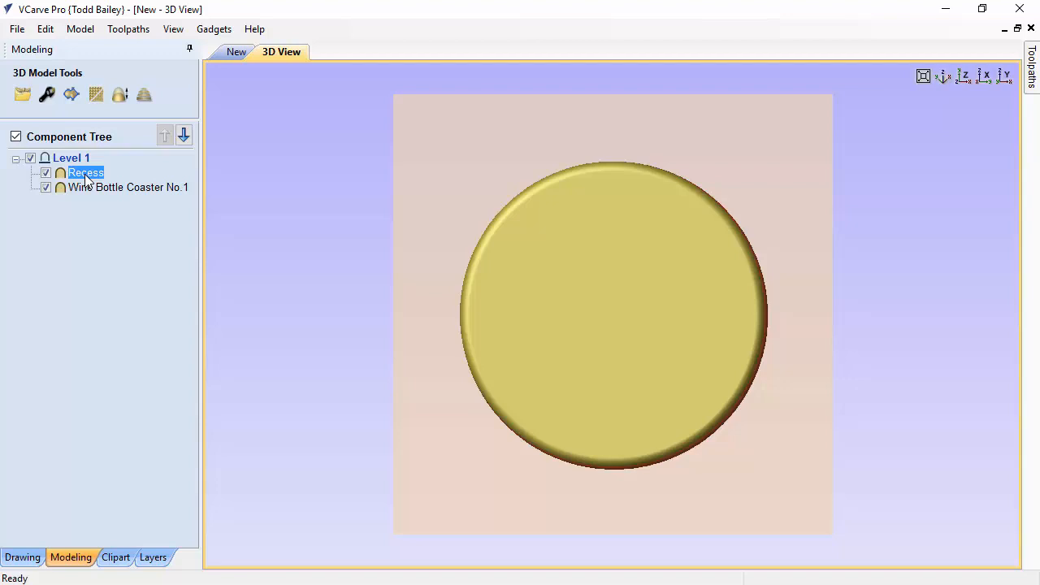
{"action": "left_click", "coordinate": [23, 557]}
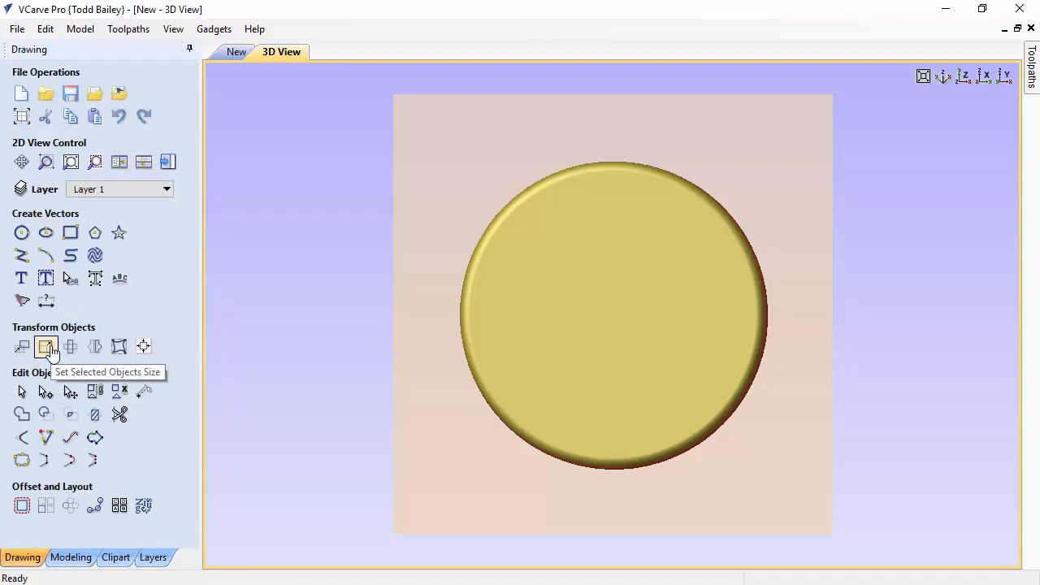
{"action": "left_click", "coordinate": [49, 348]}
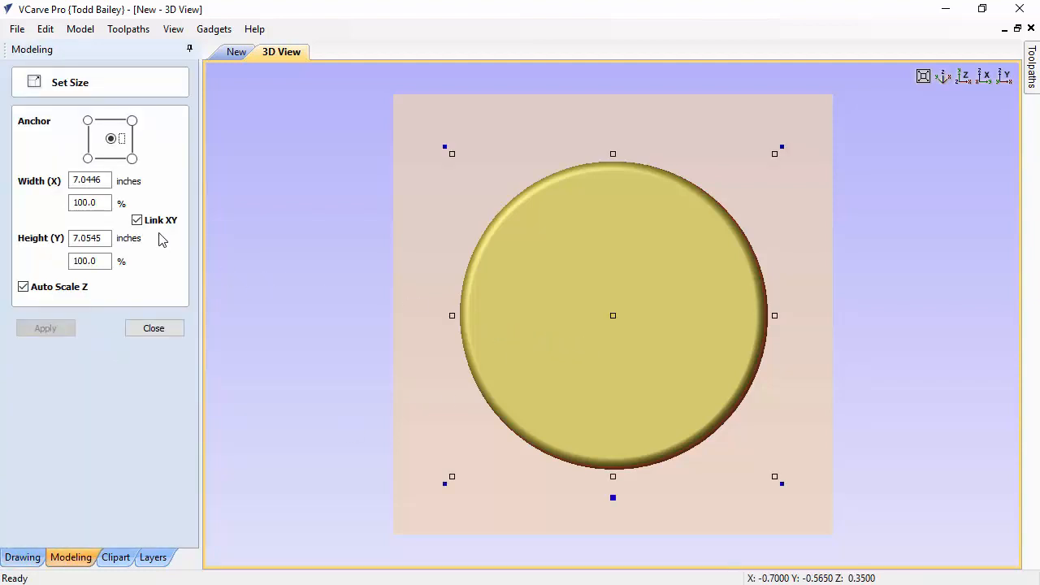
{"action": "left_click", "coordinate": [84, 180]}
{"action": "double_click", "coordinate": [84, 180]}
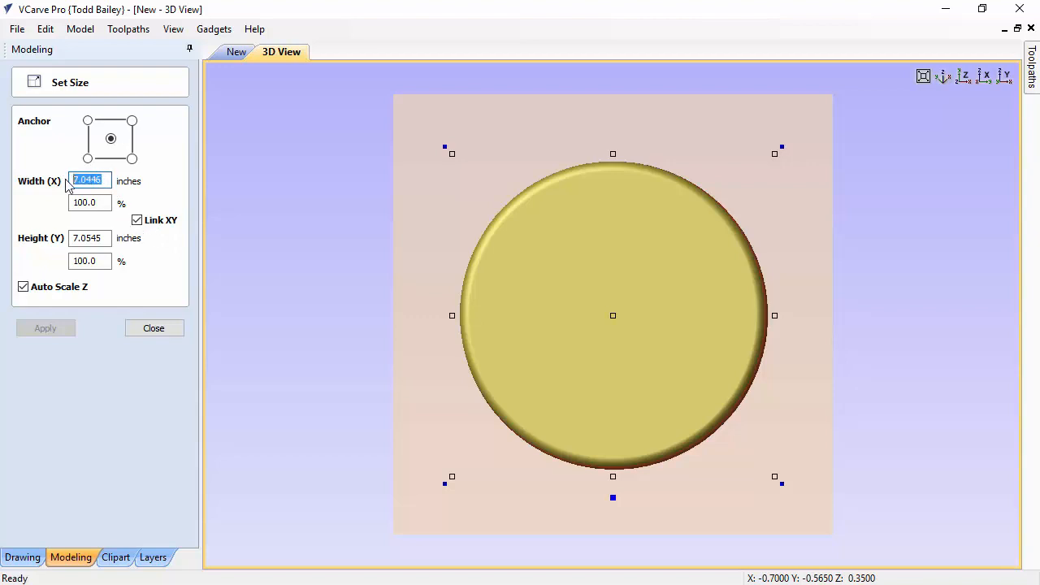
{"action": "type", "text": "4"}
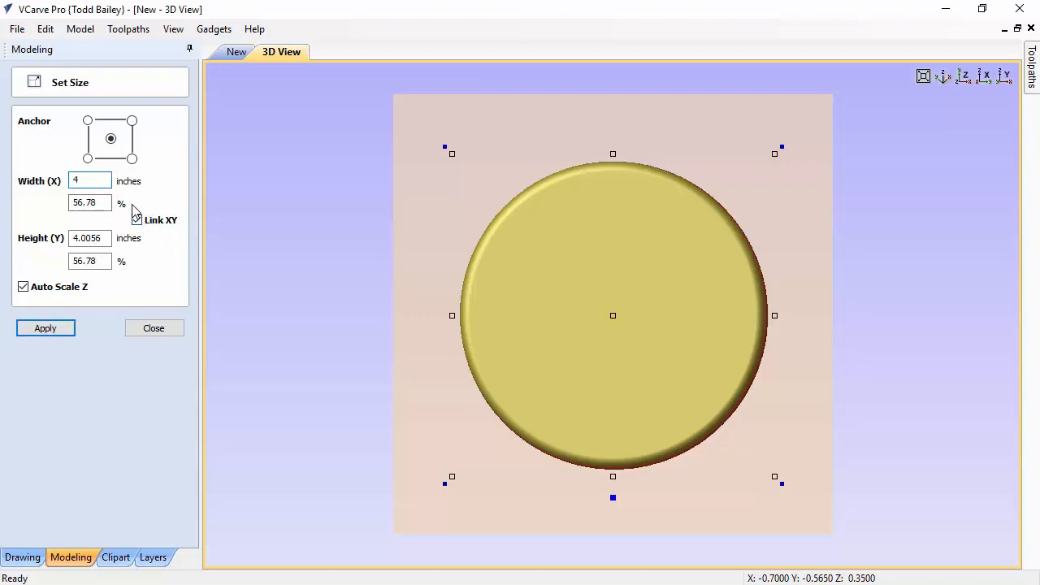
{"action": "left_click", "coordinate": [45, 328]}
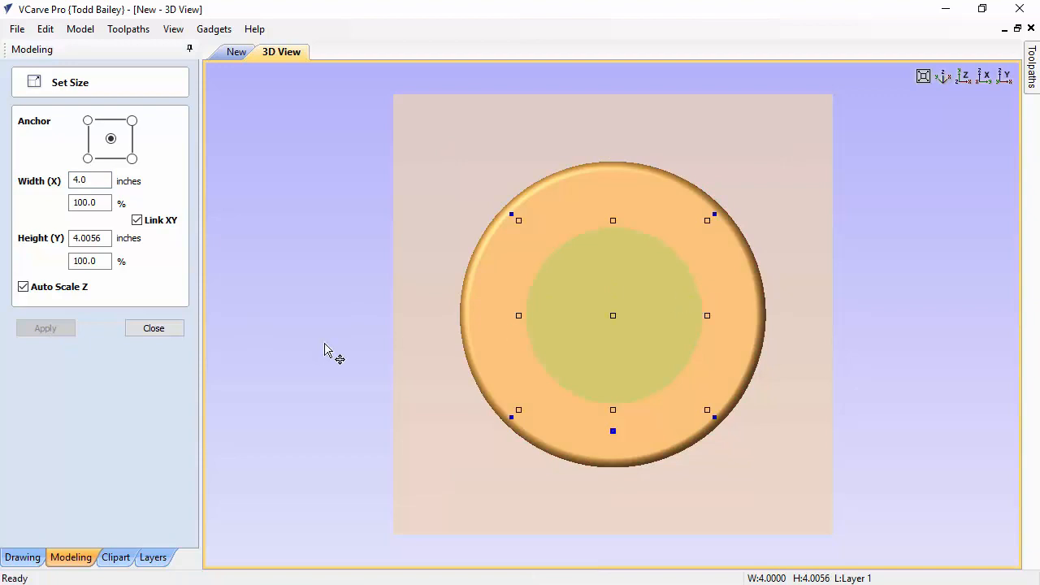
{"action": "left_click", "coordinate": [155, 328]}
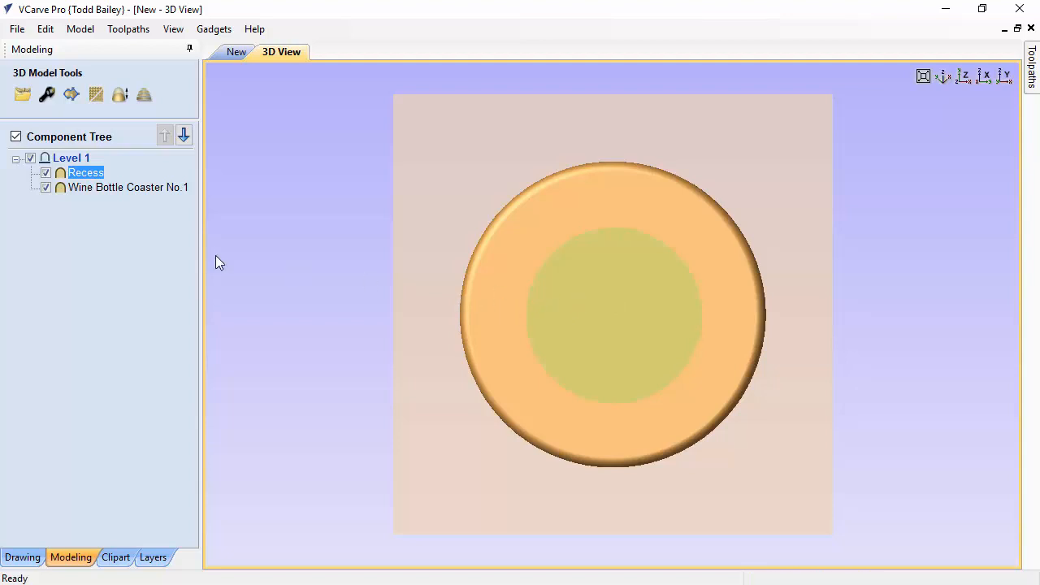
Change the Recess component's combine mode to Subtract so it cuts into the coaster
{"action": "mouse_move", "coordinate": [88, 179]}
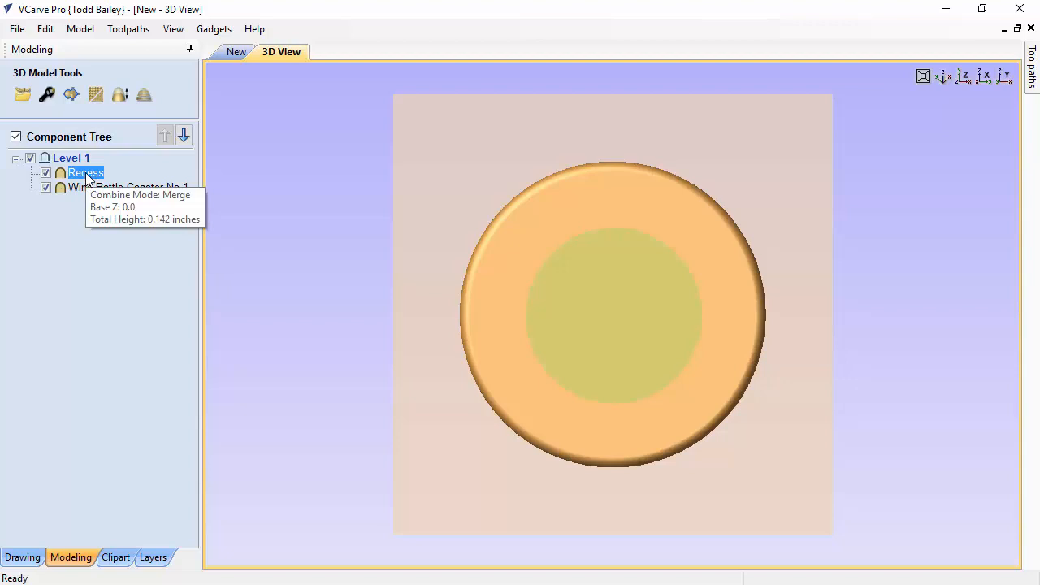
{"action": "right_click", "coordinate": [88, 178]}
{"action": "mouse_move", "coordinate": [183, 187]}
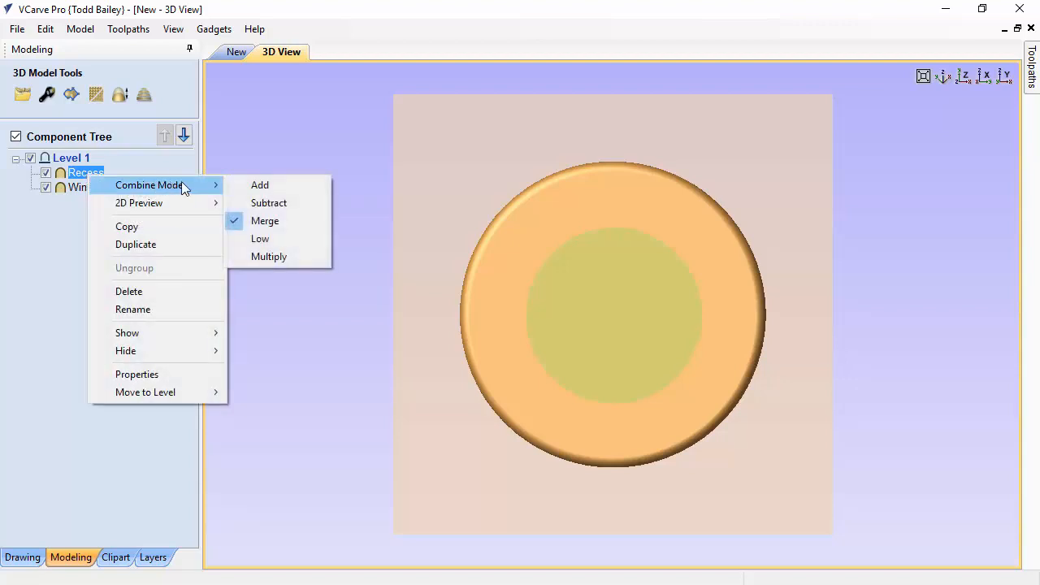
{"action": "left_click", "coordinate": [262, 200]}
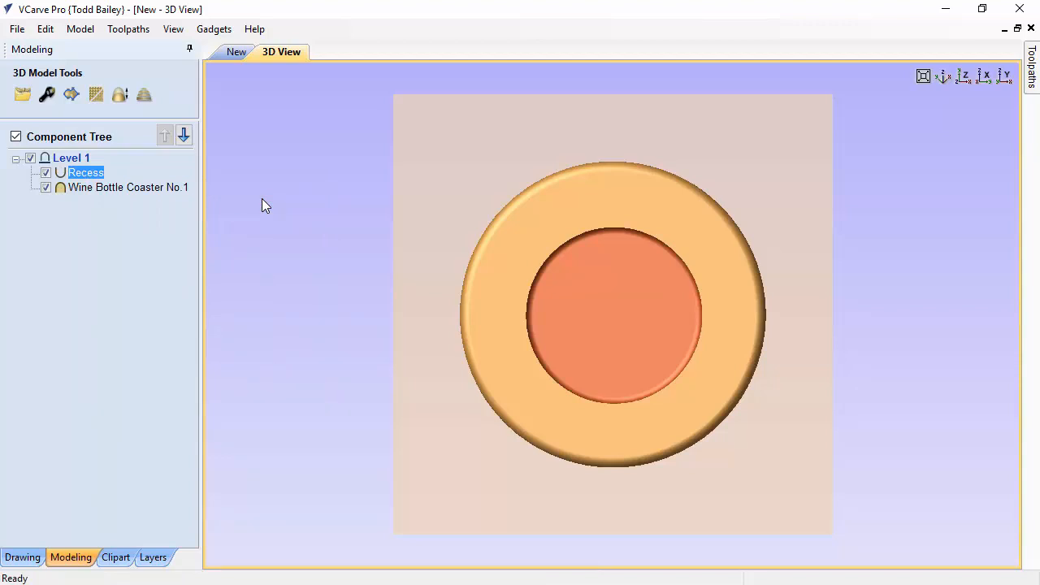
Set the Recess component's shape height to 0.25 inches and close its component properties
{"action": "left_click_drag", "start_coordinate": [457, 487], "coordinate": [560, 421]}
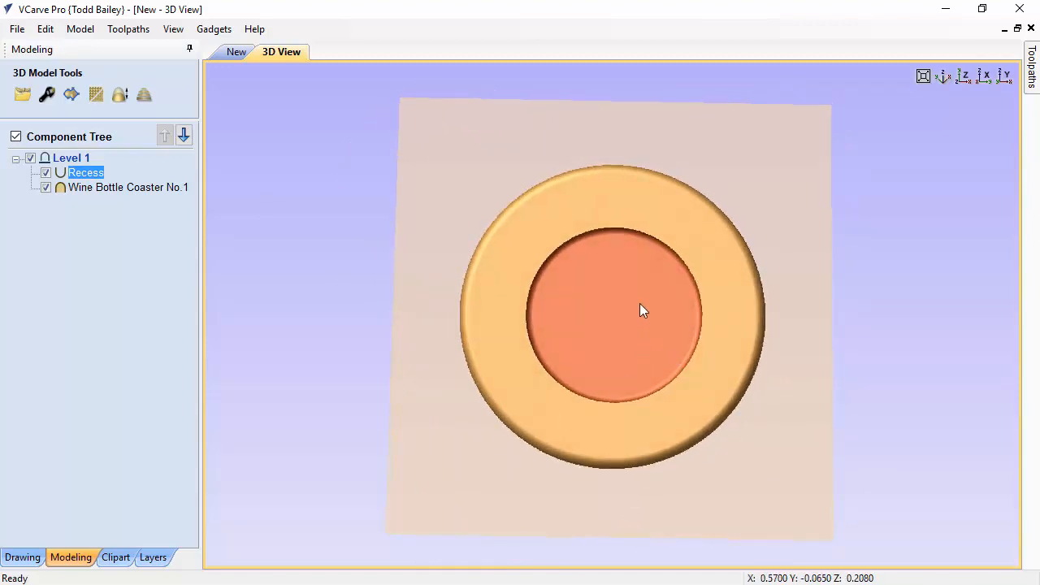
{"action": "left_click", "coordinate": [612, 325]}
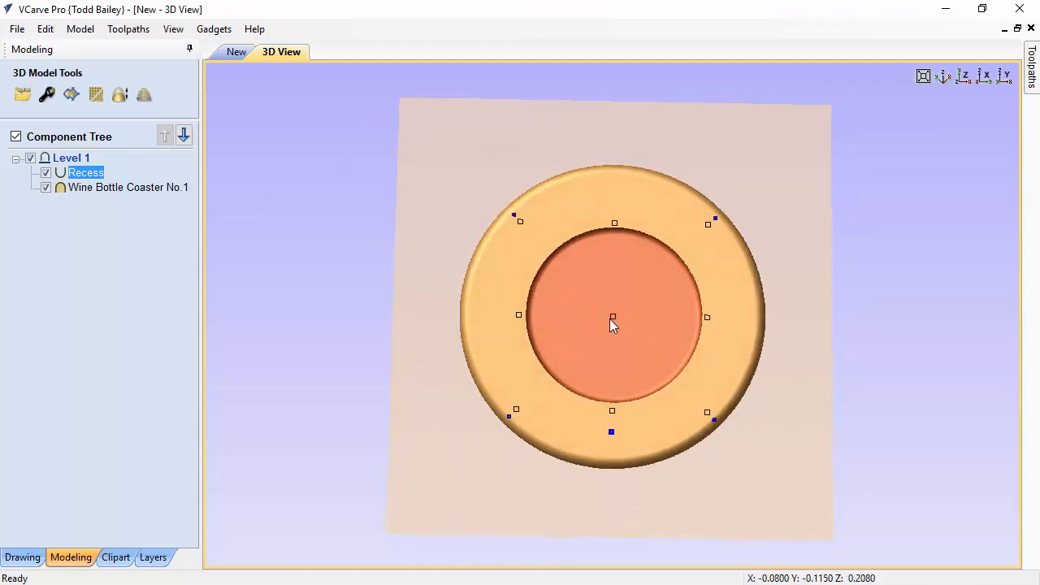
{"action": "right_click", "coordinate": [615, 429]}
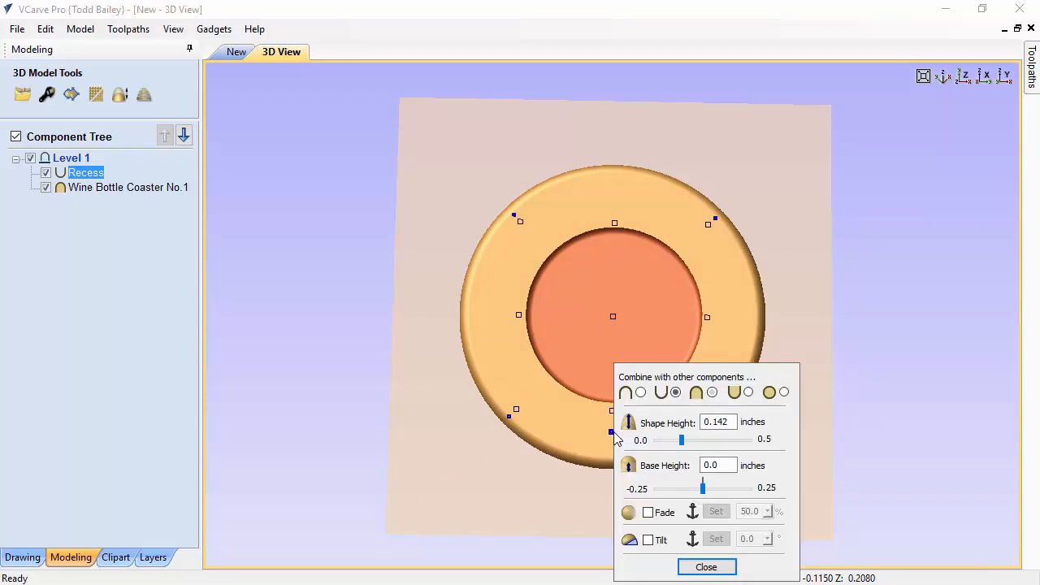
{"action": "left_click_drag", "start_coordinate": [672, 380], "coordinate": [875, 122]}
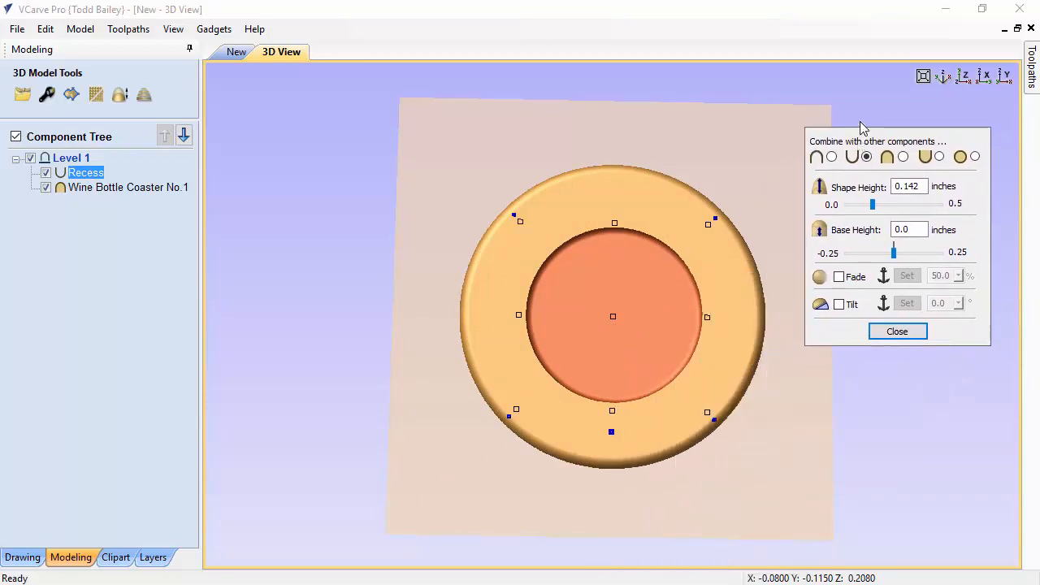
{"action": "left_click_drag", "start_coordinate": [906, 188], "coordinate": [925, 186]}
{"action": "type", "text": "25"}
{"action": "key", "text": "Return"}
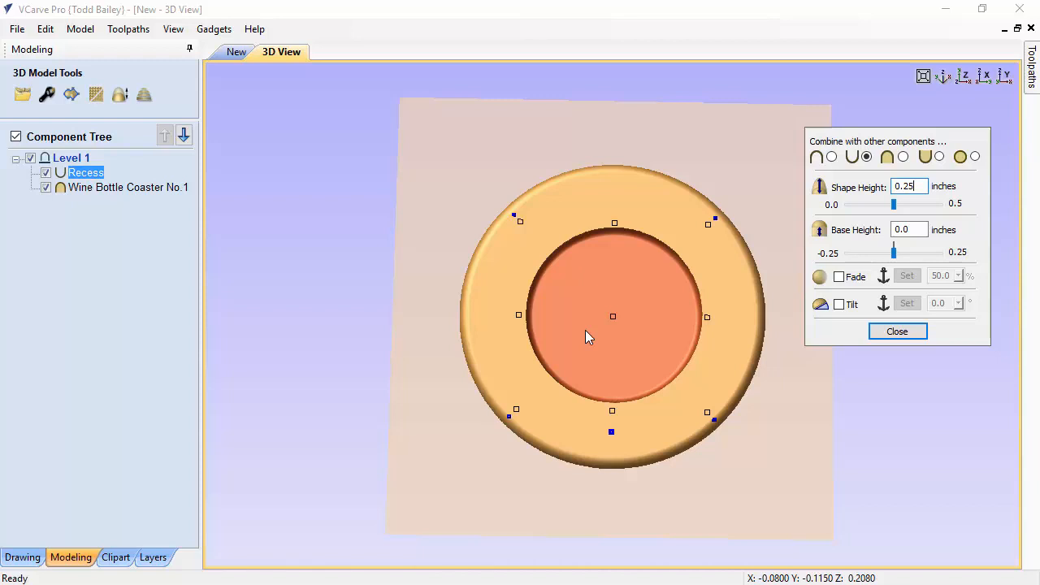
{"action": "left_click", "coordinate": [907, 333]}
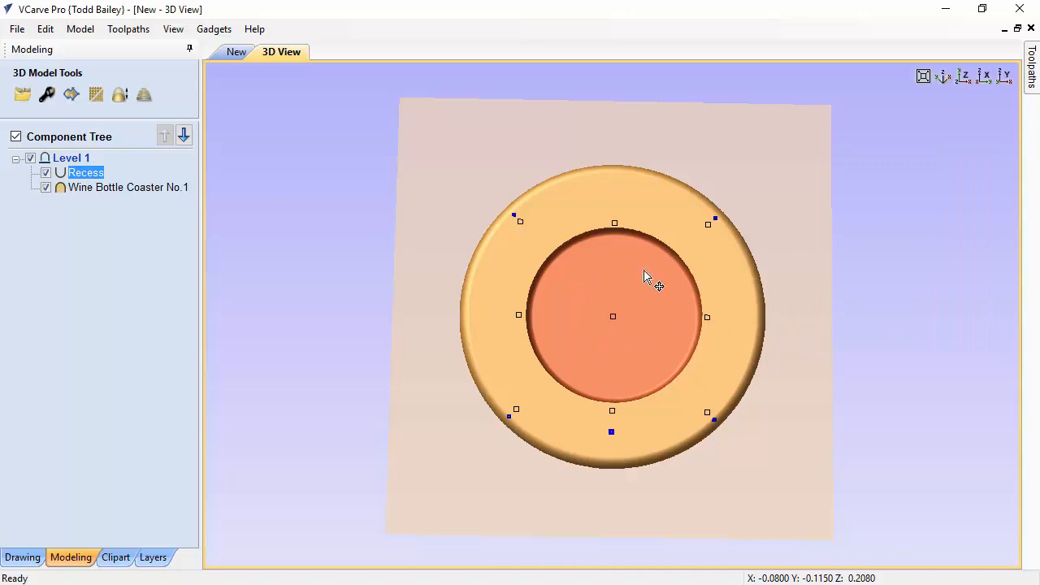
Center the Recess component in the job and move it straight up about 1 inch toward the coaster's upper edge
{"action": "key", "text": "F9"}
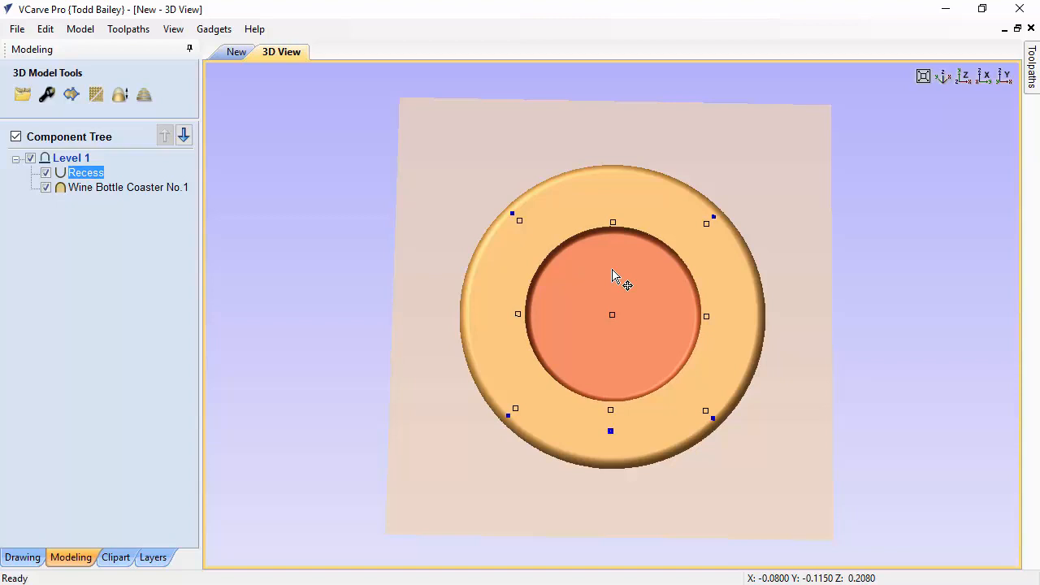
{"action": "scroll", "coordinate": [613, 271], "scroll_direction": "up", "scroll_amount": 2}
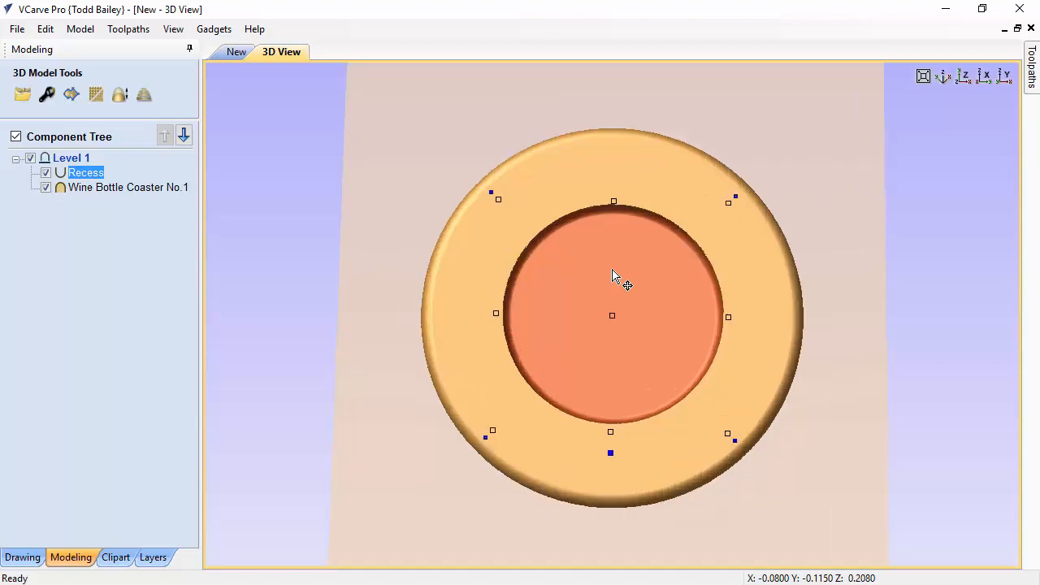
{"action": "left_click", "coordinate": [969, 77]}
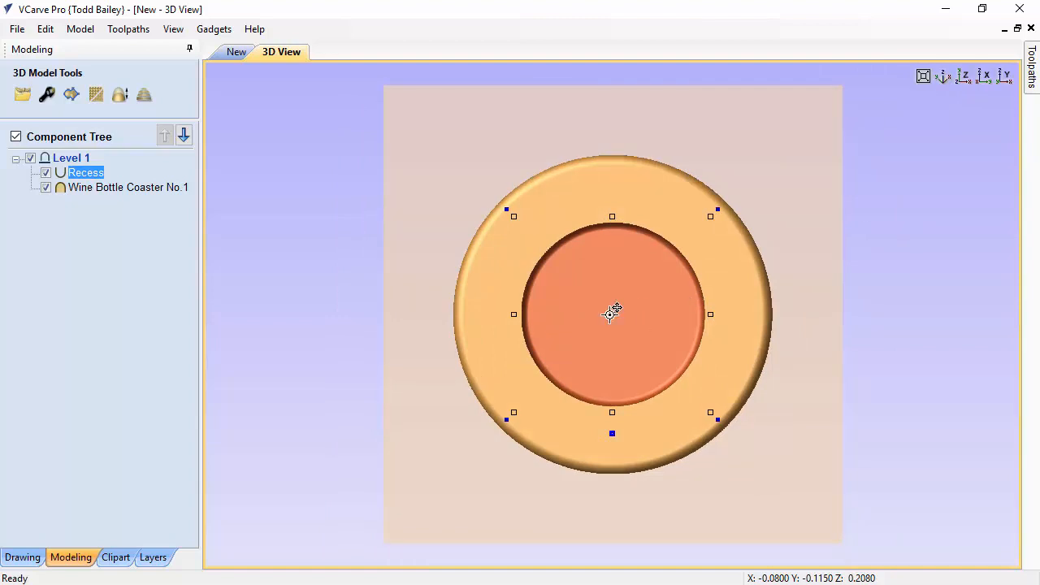
{"action": "left_click_drag", "start_coordinate": [613, 312], "coordinate": [621, 271]}
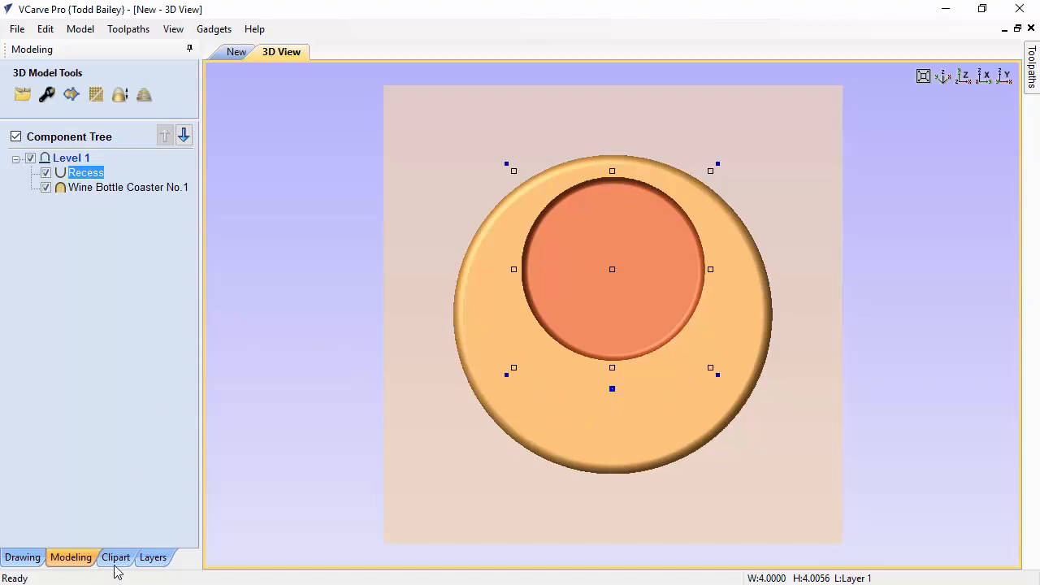
Create centered two-line Pristina text in the 2D view with the couple's first names above "Sep 12, 2016"
{"action": "left_click", "coordinate": [21, 557]}
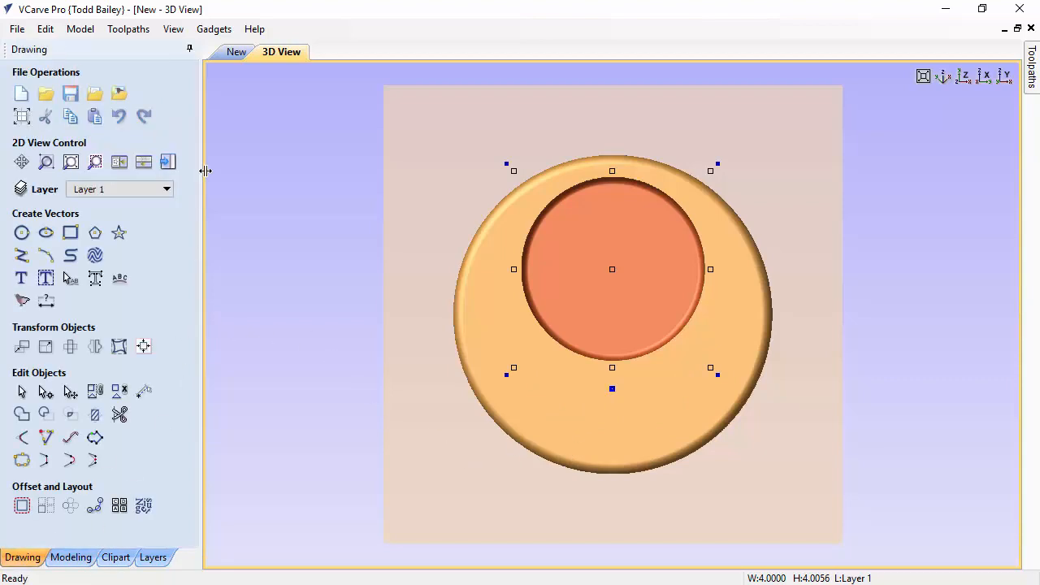
{"action": "left_click", "coordinate": [237, 54]}
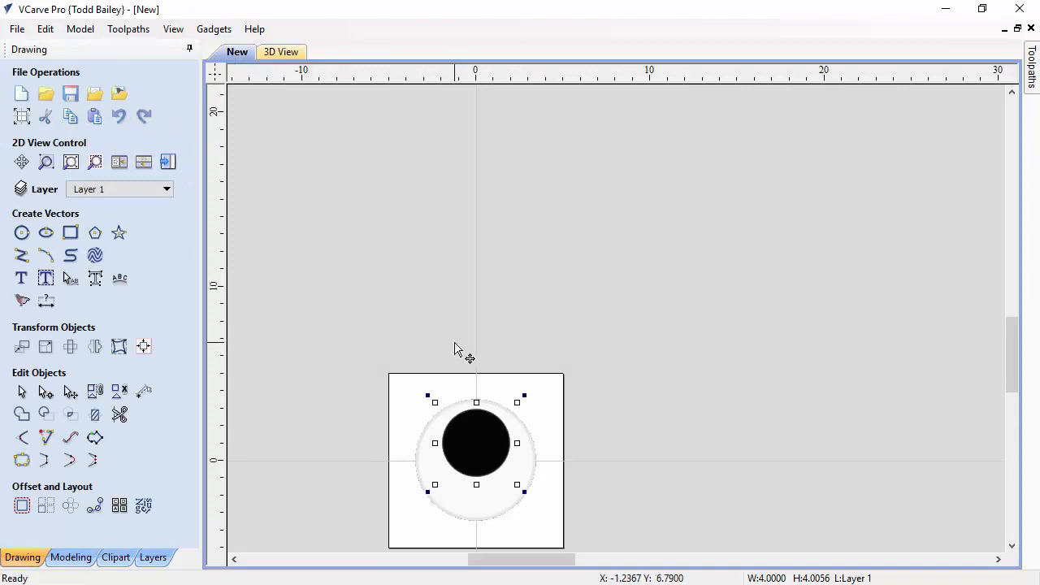
{"action": "key", "text": "F6"}
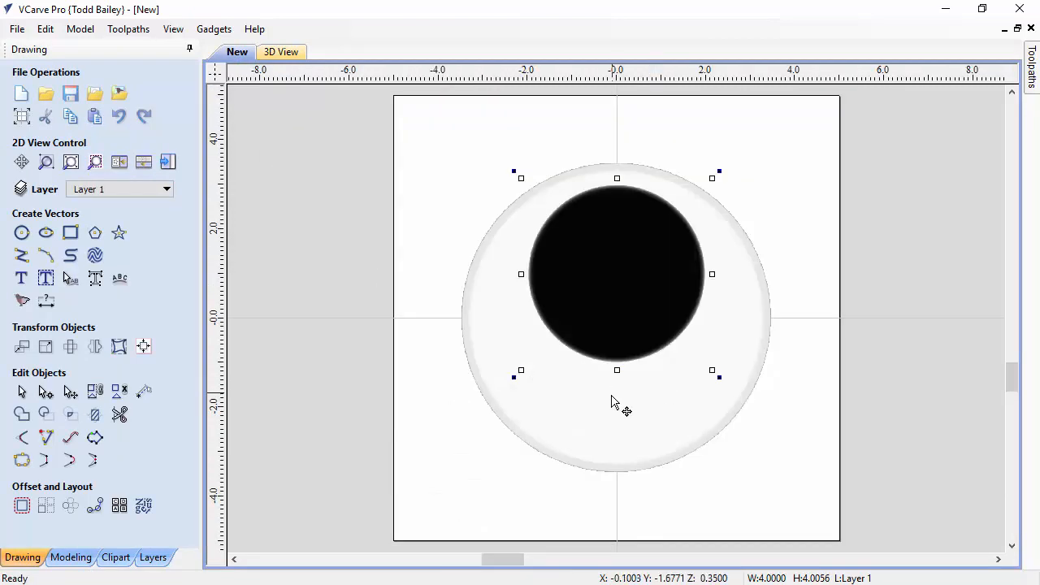
{"action": "left_click", "coordinate": [22, 279]}
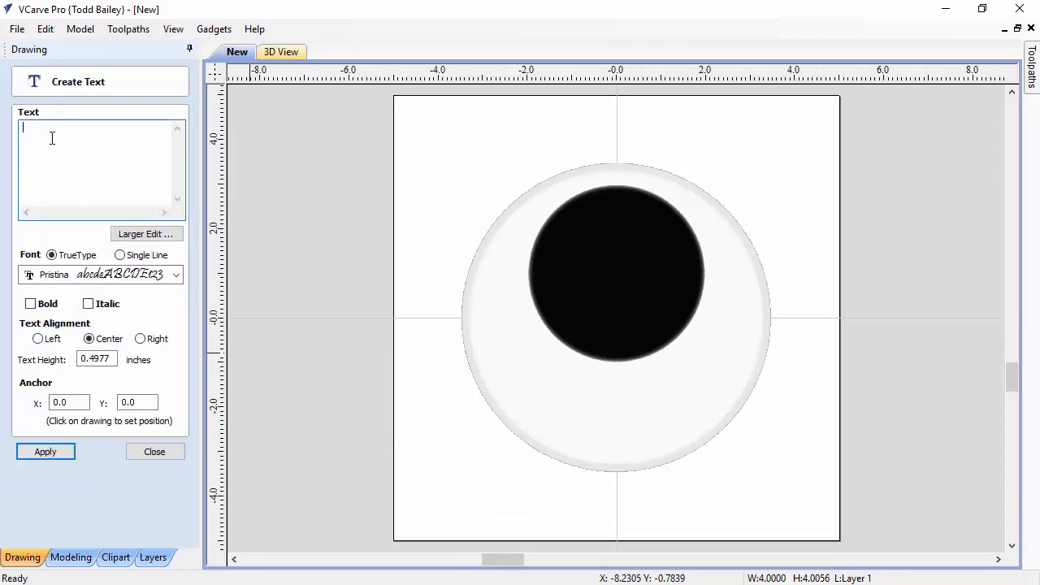
{"action": "type", "text": "Jennifer & Edward"}
{"action": "key", "text": "Return"}
{"action": "type", "text": "Sep 12, 2016"}
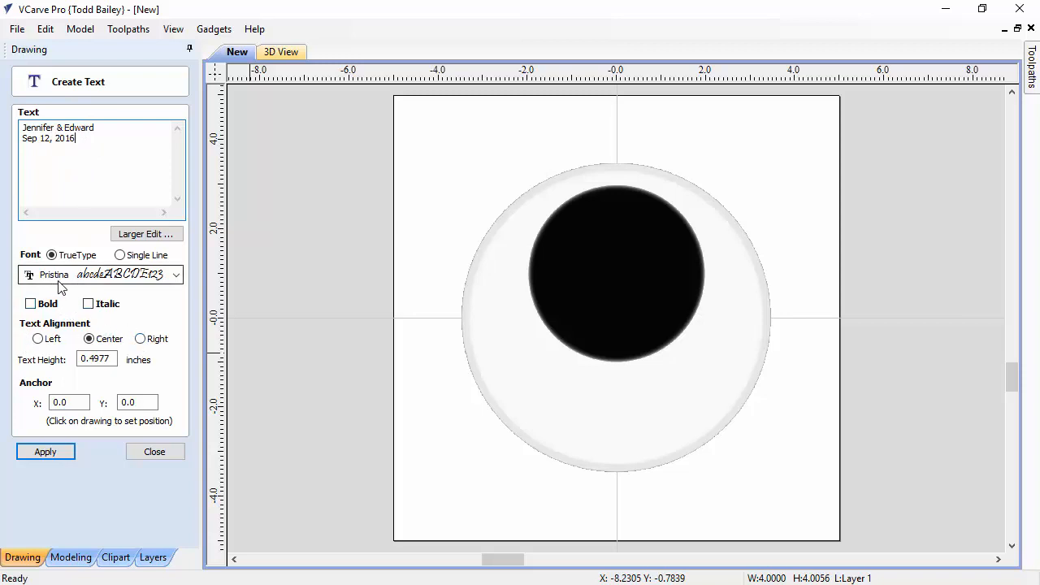
{"action": "left_click", "coordinate": [55, 454]}
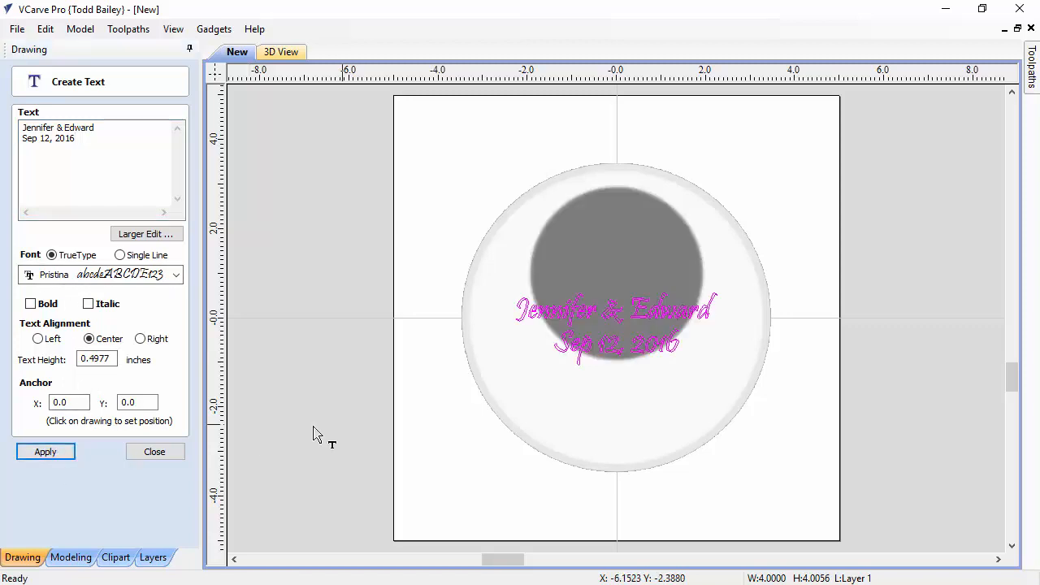
{"action": "left_click", "coordinate": [149, 453]}
Move the two-line text straight down about 1.7 inches into the open area of the coaster below the recess
{"action": "left_click", "coordinate": [615, 349]}
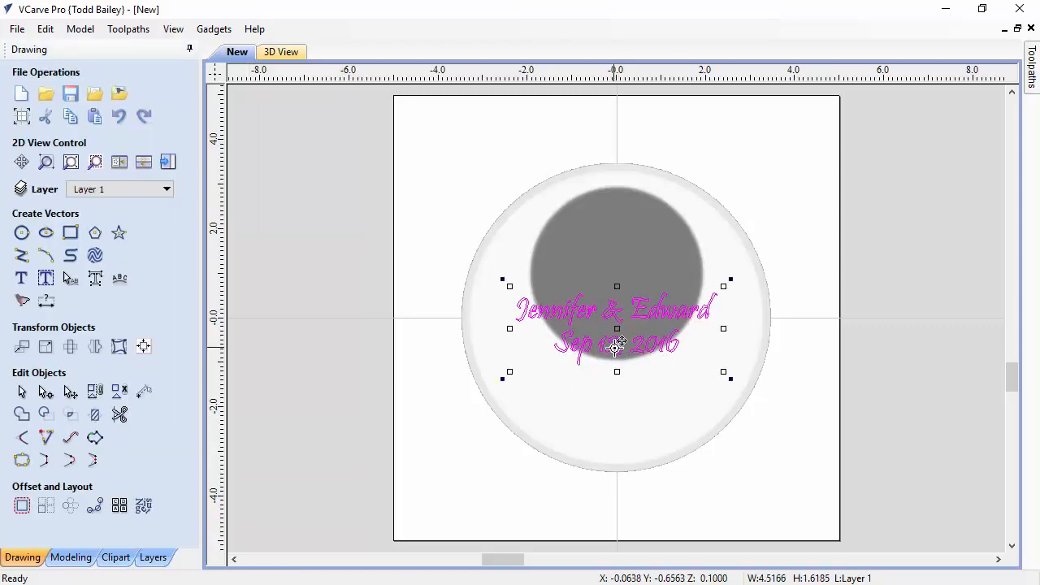
{"action": "key", "text": "Down"}
{"action": "key", "text": "Down"}
{"action": "key", "text": "Down"}
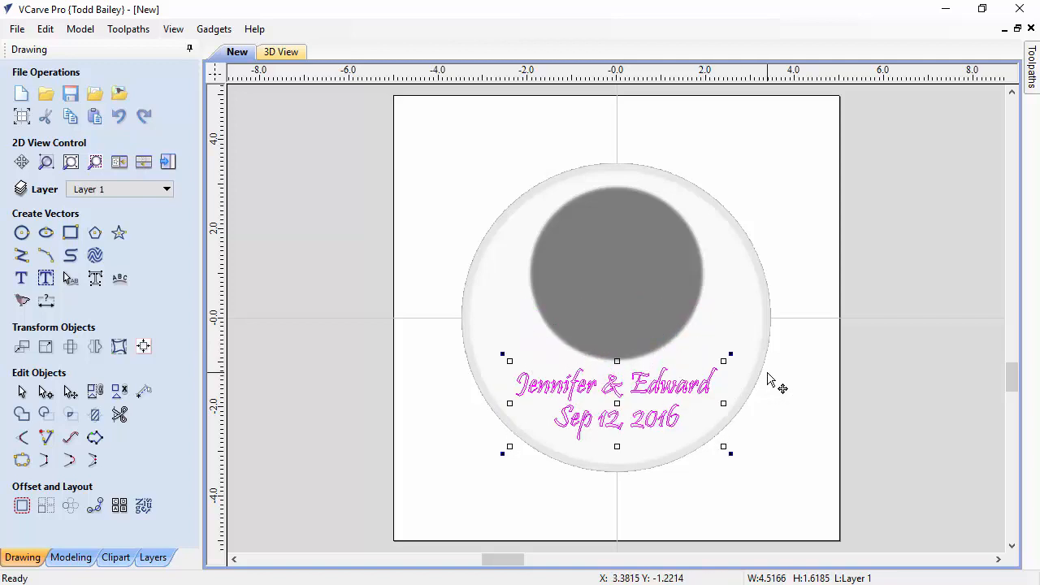
Nudge the two-line text slightly farther down below the recess and check the coaster model in the 3D view
{"action": "key", "text": "Down"}
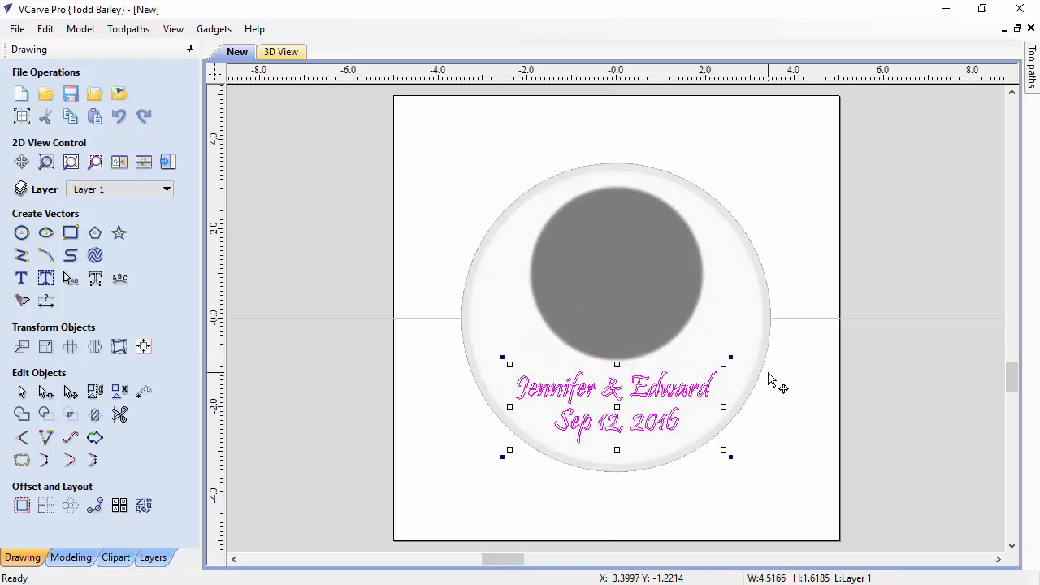
{"action": "left_click", "coordinate": [778, 445]}
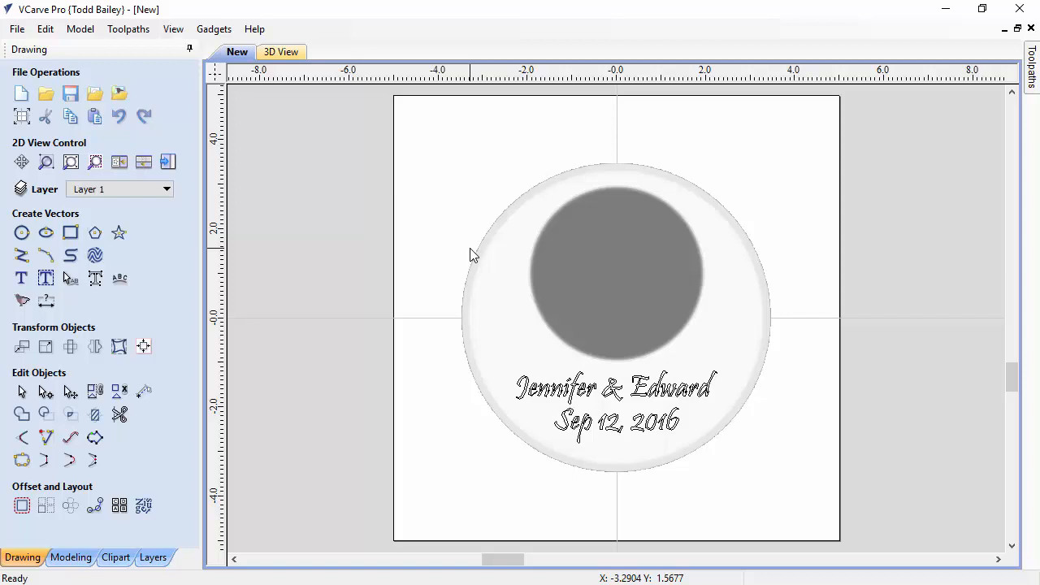
{"action": "left_click", "coordinate": [274, 52]}
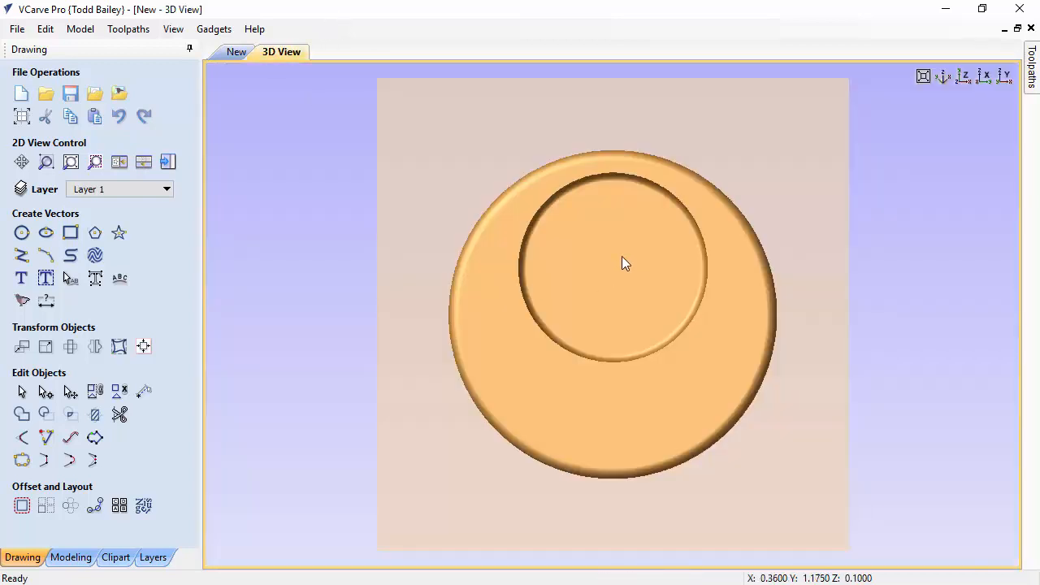
{"action": "left_click", "coordinate": [233, 51]}
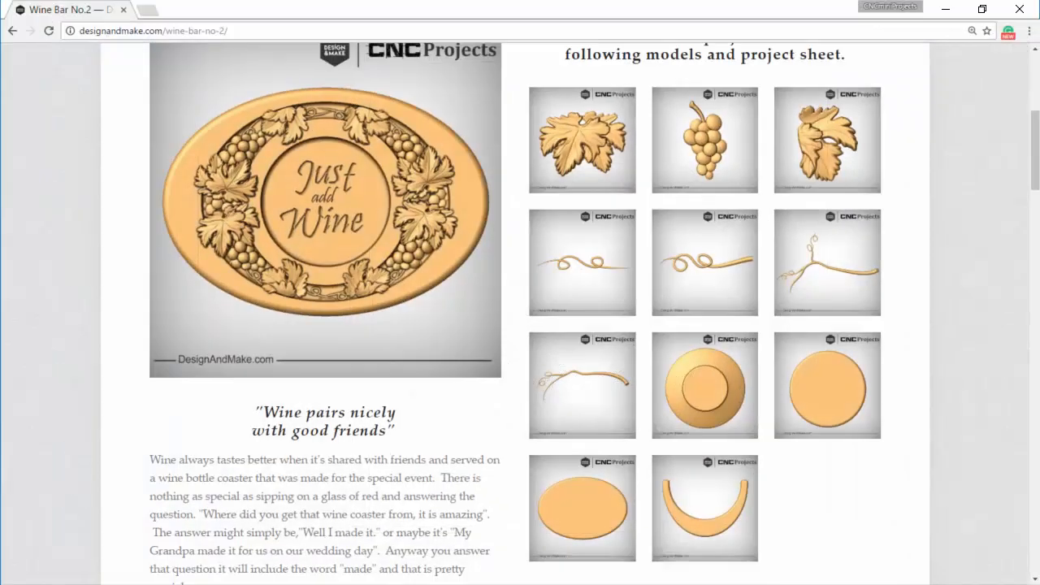
Switch to the web browser and review the Wine Bar No.2 project page, including its candle trivet sizing chart
{"action": "scroll", "coordinate": [540, 478], "scroll_direction": "down", "scroll_amount": 6}
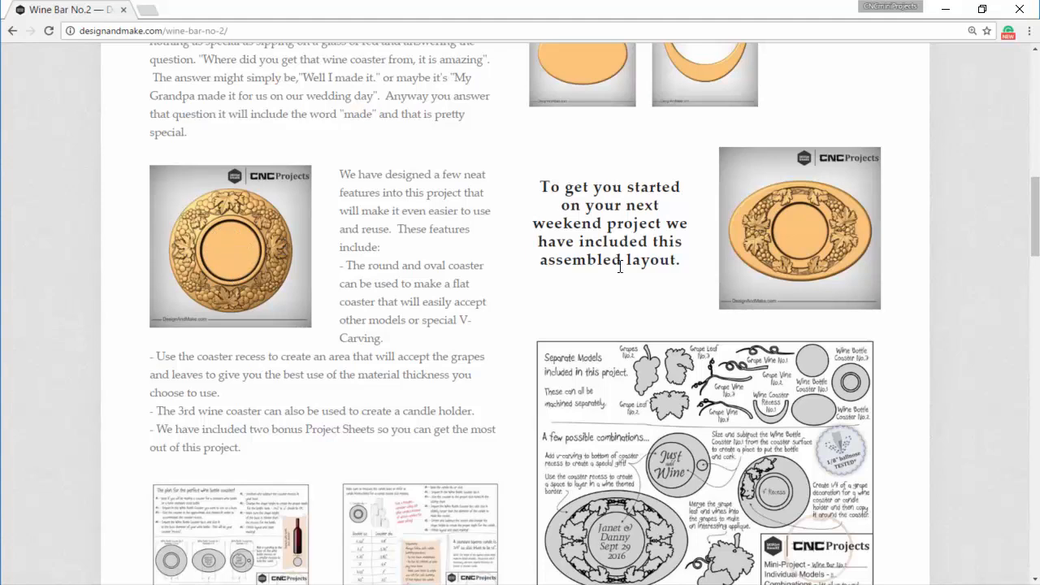
{"action": "scroll", "coordinate": [678, 273], "scroll_direction": "up", "scroll_amount": 4}
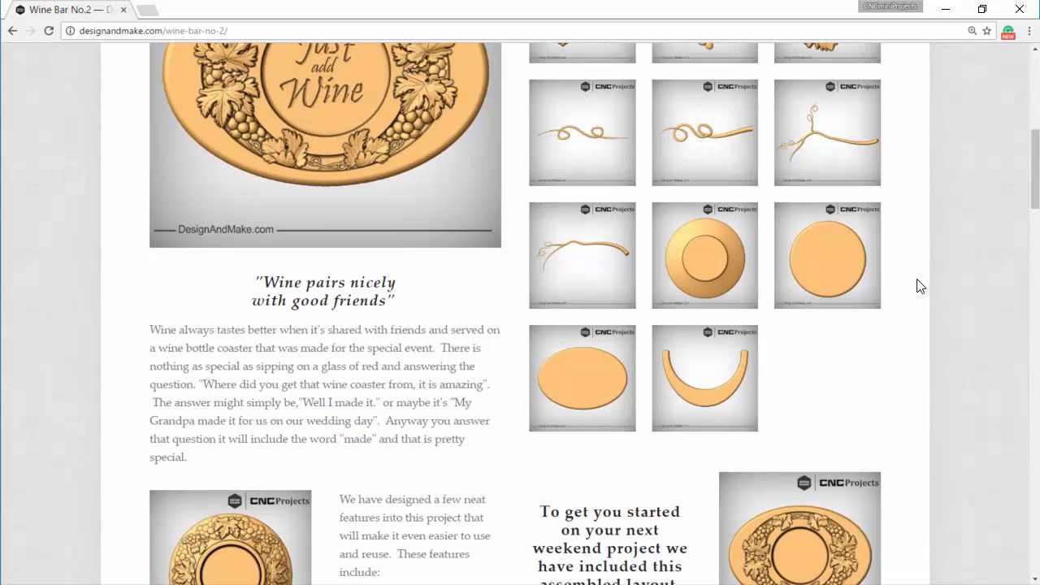
{"action": "scroll", "coordinate": [854, 321], "scroll_direction": "down", "scroll_amount": 7}
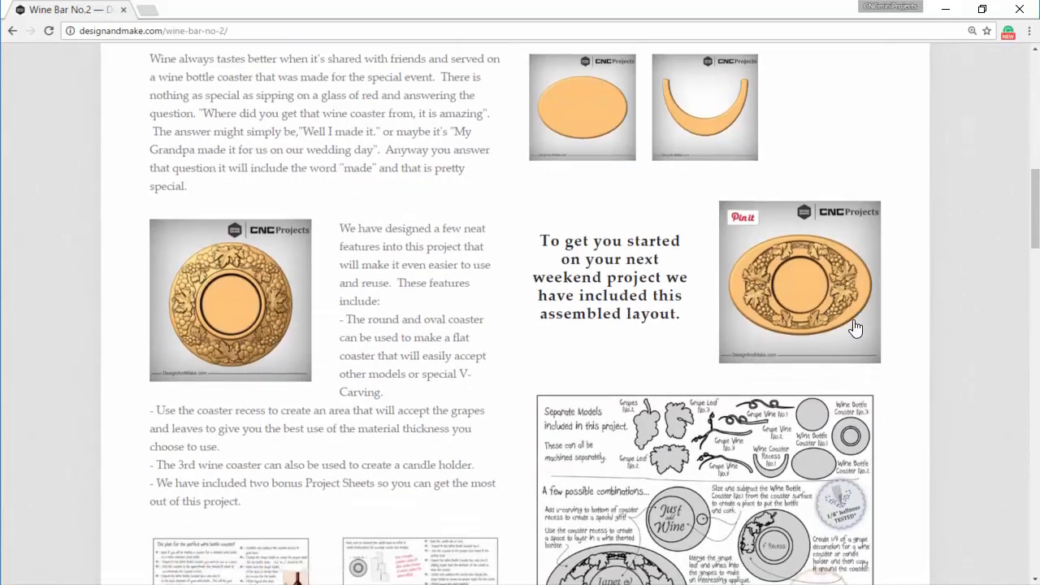
{"action": "scroll", "coordinate": [854, 326], "scroll_direction": "down", "scroll_amount": 7}
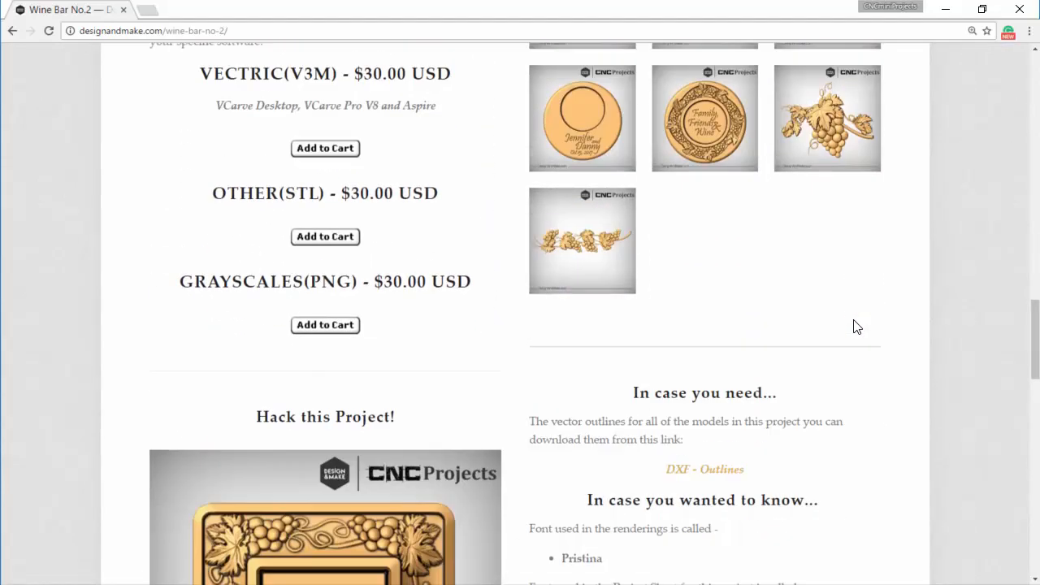
{"action": "scroll", "coordinate": [854, 326], "scroll_direction": "up", "scroll_amount": 5}
{"action": "scroll", "coordinate": [854, 326], "scroll_direction": "up", "scroll_amount": 2}
{"action": "left_click", "coordinate": [418, 318]}
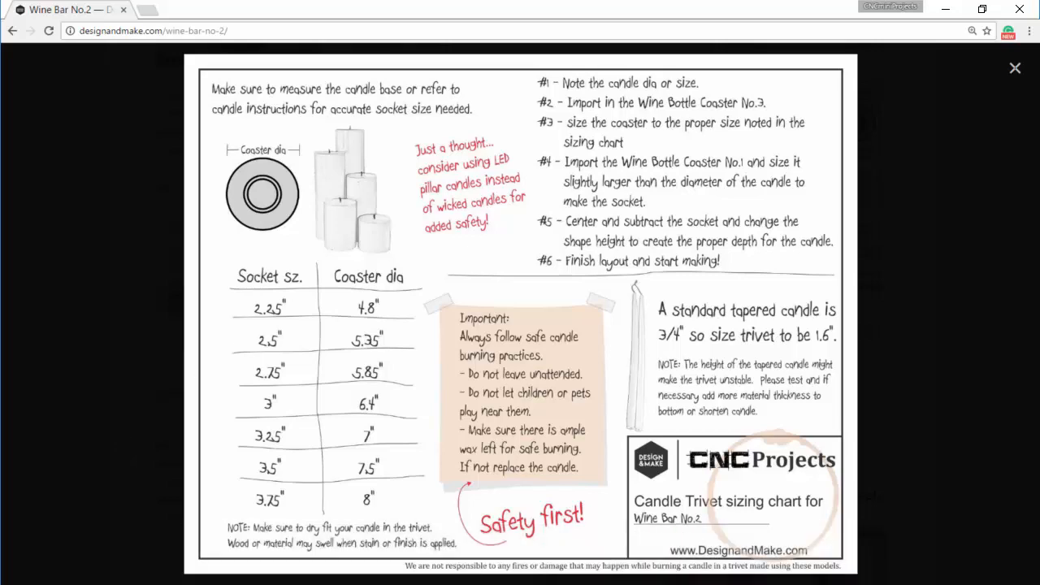
{"action": "left_click", "coordinate": [1013, 80]}
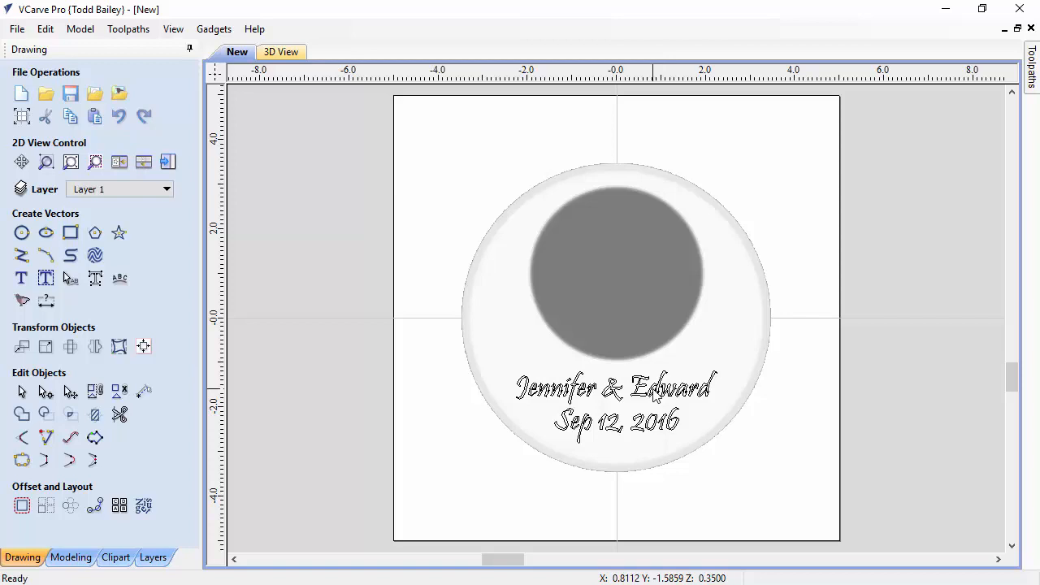
Edit the coaster text into four lines: first name, "and" in place of the ampersand, second name, and "Sep 12, 2016"
{"action": "left_click", "coordinate": [656, 393]}
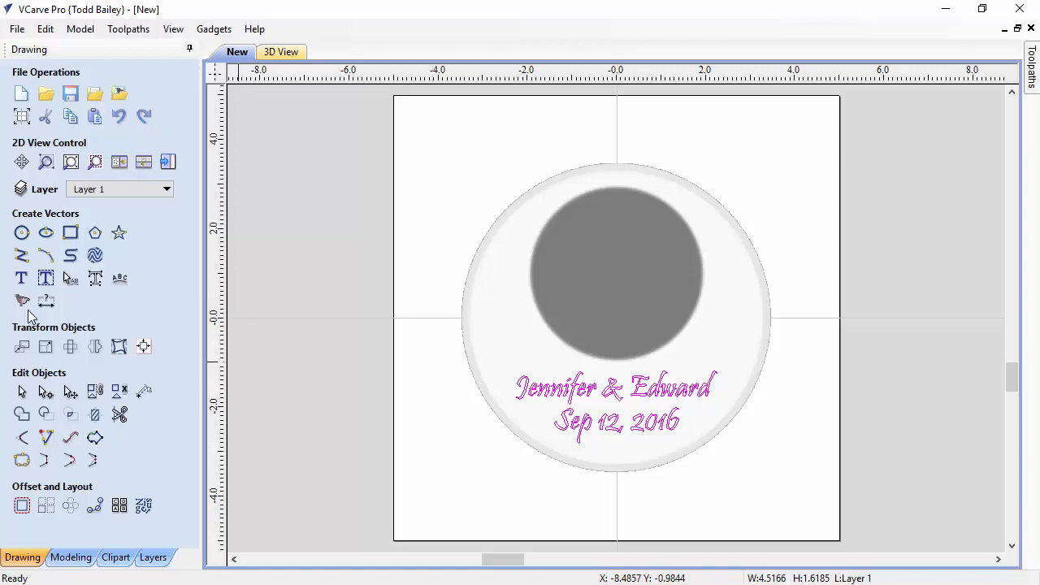
{"action": "left_click", "coordinate": [24, 279]}
{"action": "left_click", "coordinate": [72, 134]}
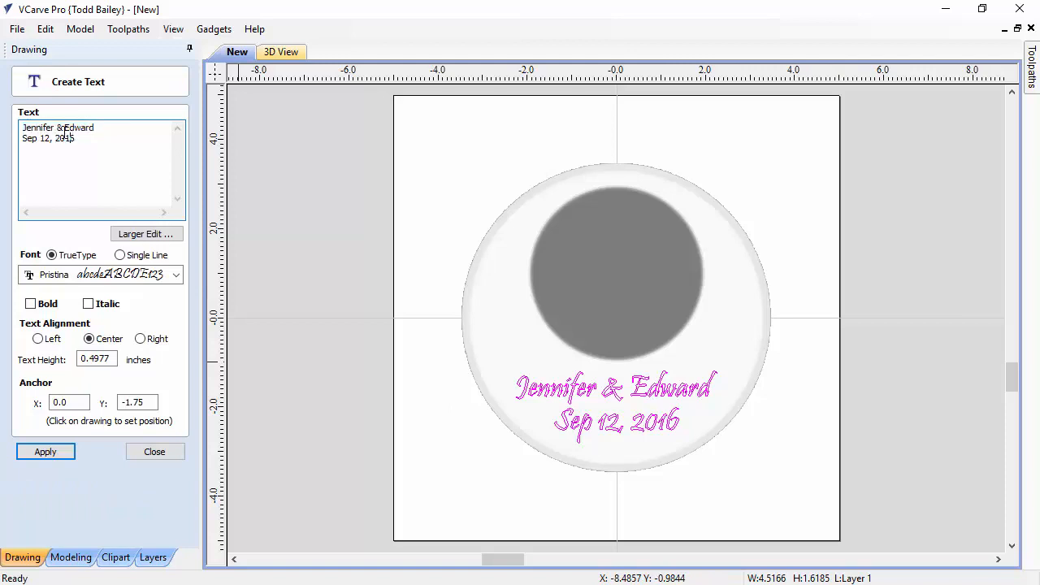
{"action": "left_click", "coordinate": [55, 129]}
{"action": "key", "text": "Return"}
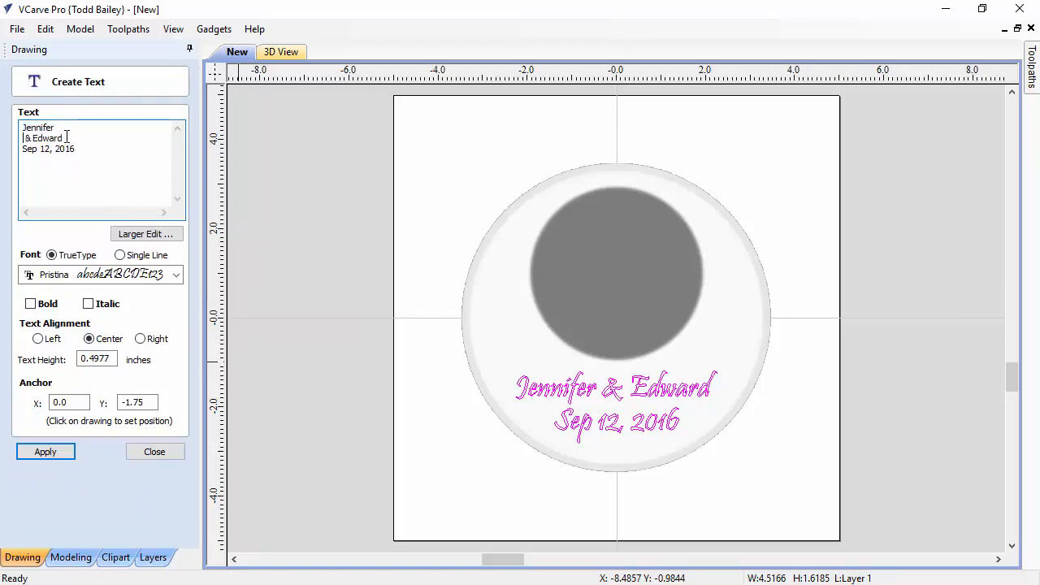
{"action": "key", "text": "Delete"}
{"action": "key", "text": "Delete"}
{"action": "key", "text": "Delete"}
{"action": "type", "text": "and"}
{"action": "key", "text": "Return"}
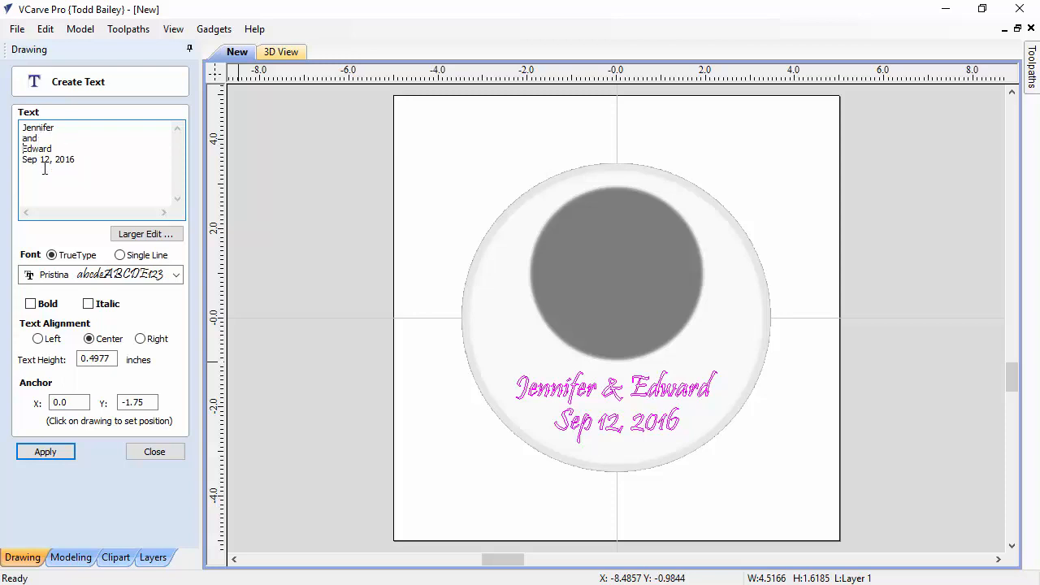
{"action": "left_click", "coordinate": [60, 452]}
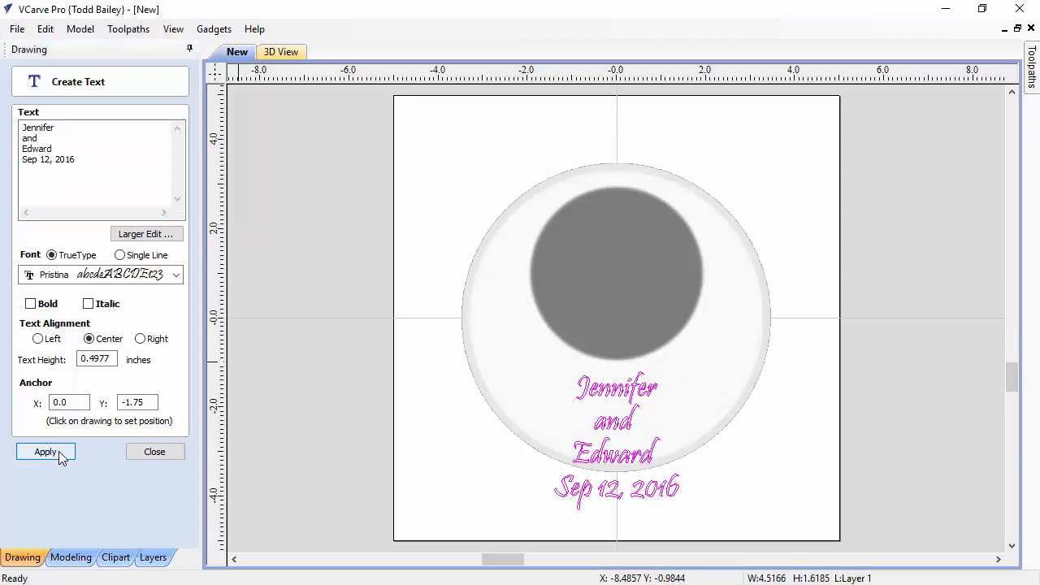
{"action": "left_click", "coordinate": [165, 453]}
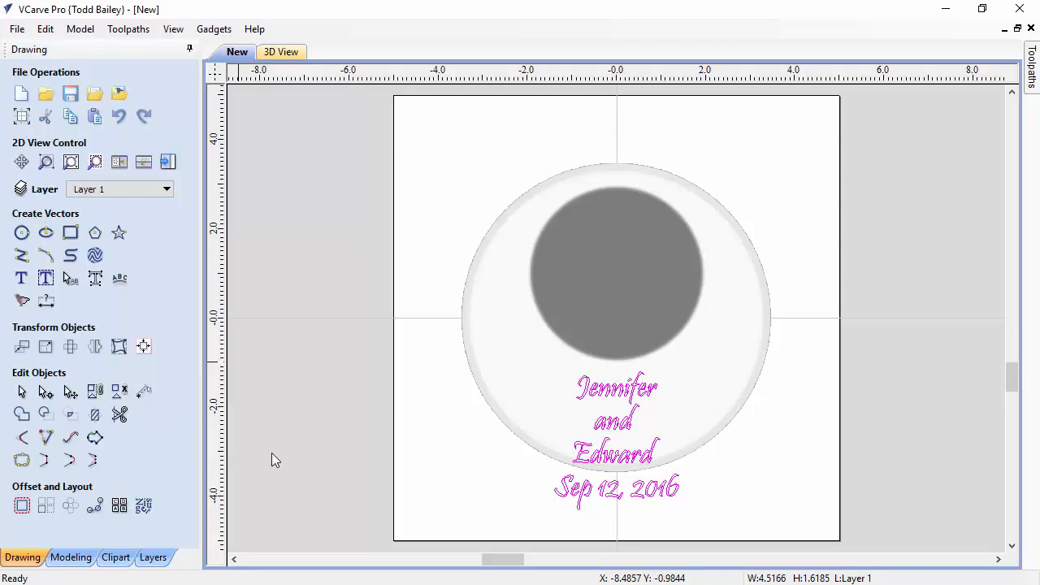
Move the four-line text up into the bottle recess and tighten the spacing between its lines
{"action": "left_click", "coordinate": [619, 437]}
{"action": "left_click_drag", "start_coordinate": [619, 437], "coordinate": [623, 274]}
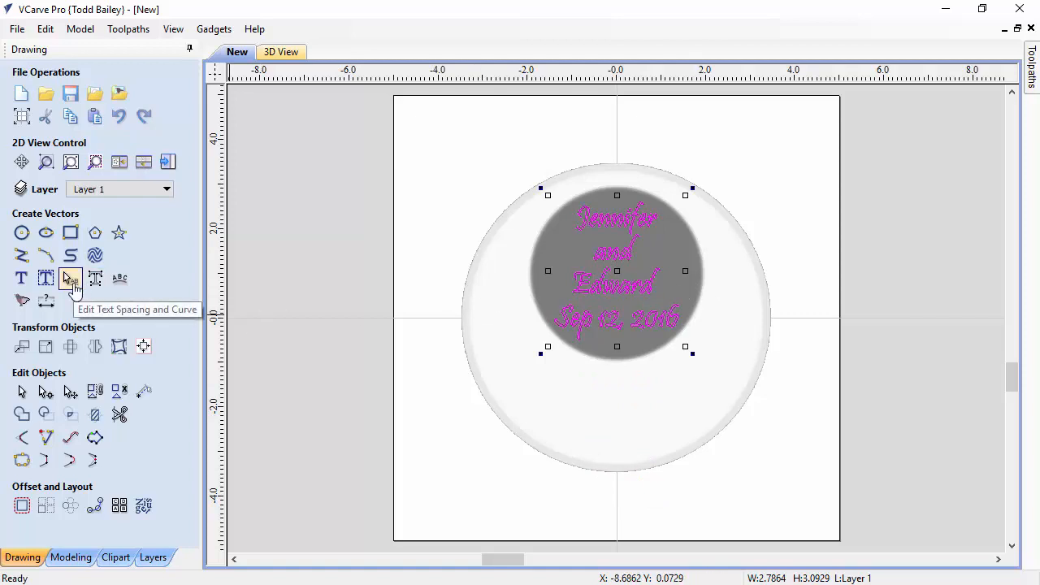
{"action": "left_click", "coordinate": [74, 285]}
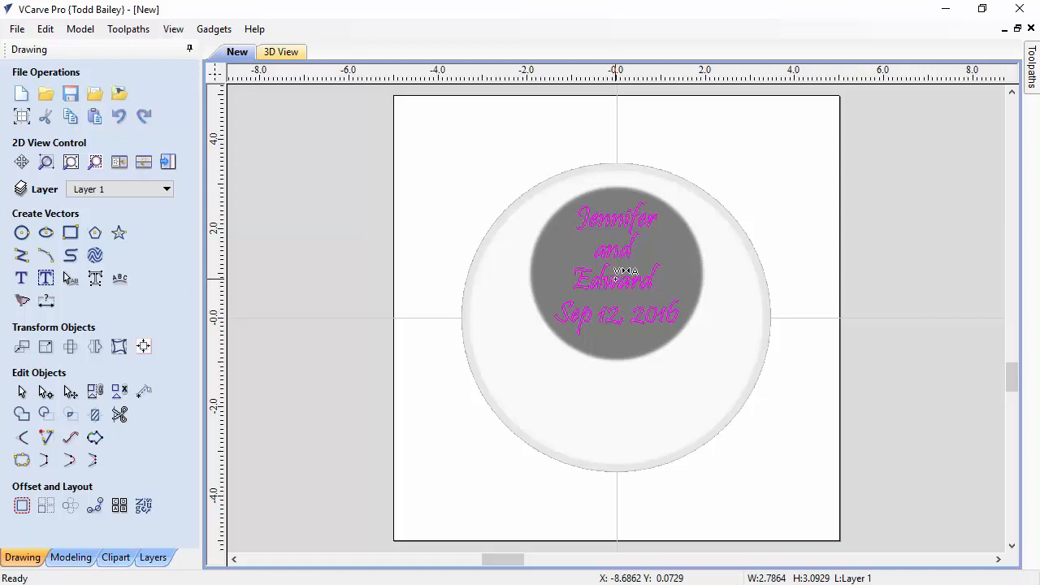
{"action": "scroll", "coordinate": [616, 278], "scroll_direction": "up", "scroll_amount": 3}
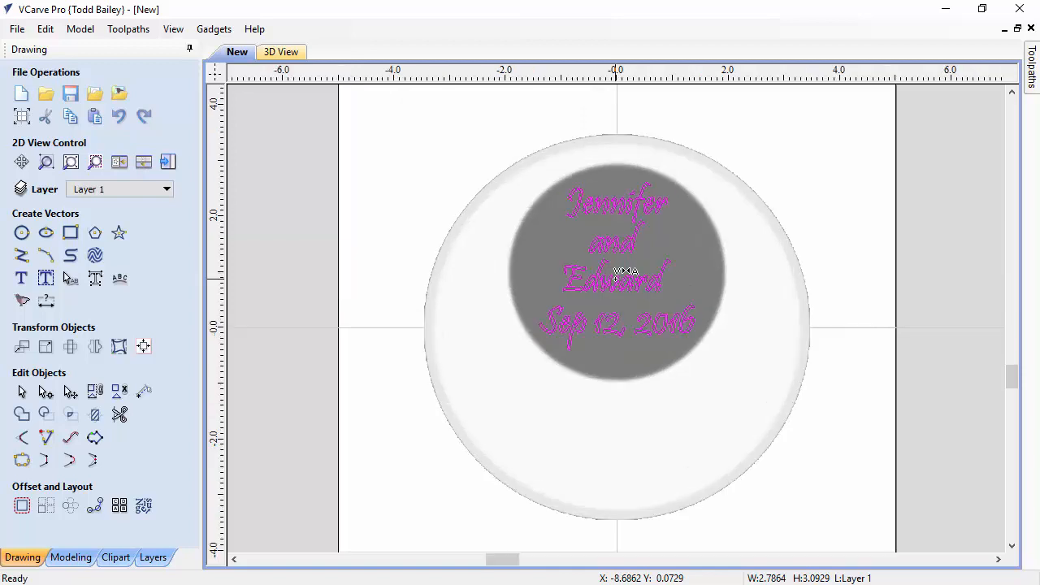
{"action": "scroll", "coordinate": [624, 224], "scroll_direction": "up", "scroll_amount": 3}
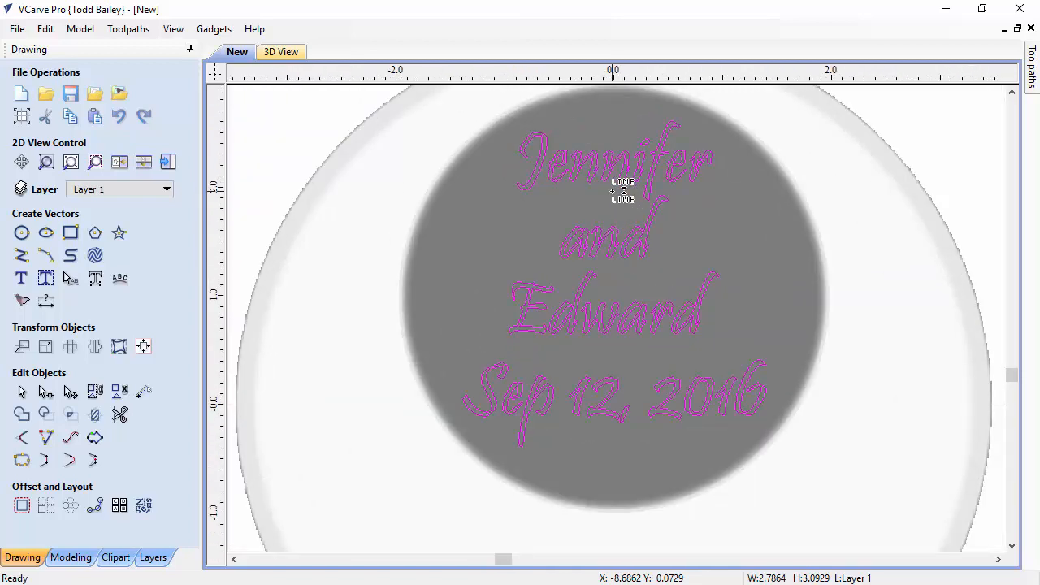
{"action": "left_click", "coordinate": [616, 259]}
{"action": "left_click", "coordinate": [616, 259]}
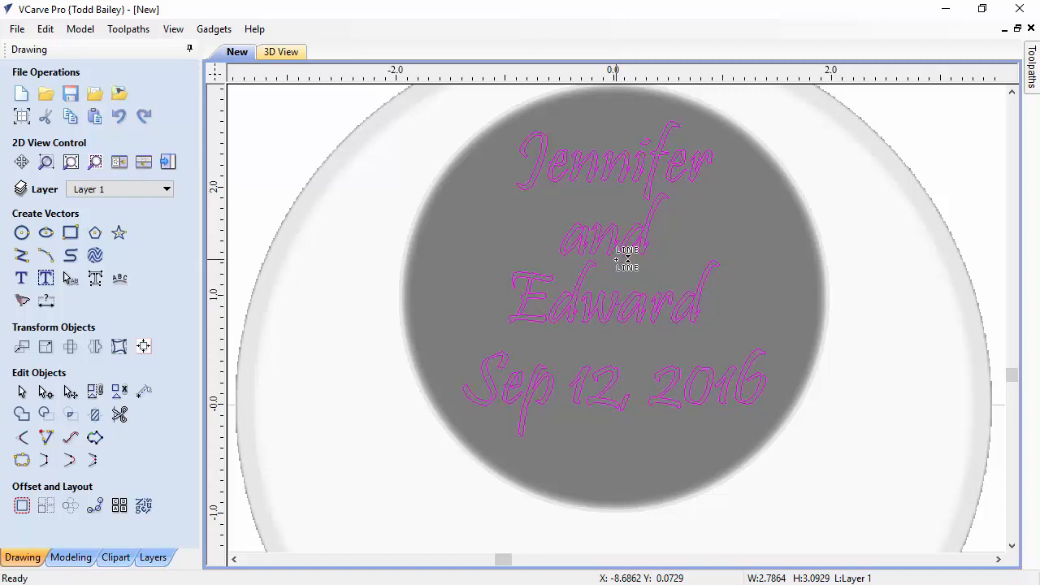
{"action": "left_click", "coordinate": [610, 344]}
{"action": "left_click", "coordinate": [608, 344]}
{"action": "left_click", "coordinate": [622, 333]}
{"action": "left_click", "coordinate": [23, 394]}
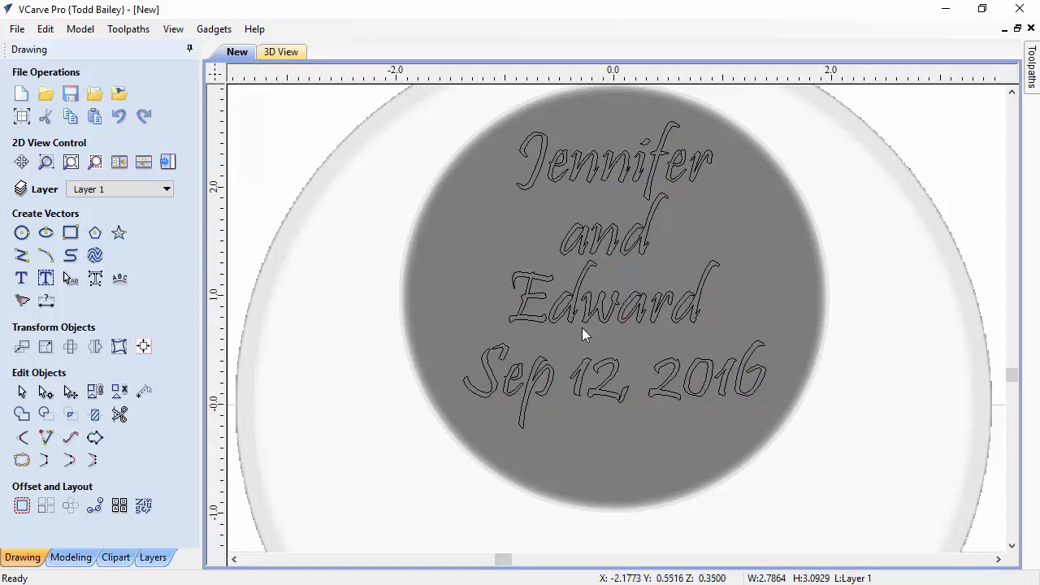
Shift the tightened four-line text slightly down within the recess and deselect it
{"action": "left_click", "coordinate": [612, 308]}
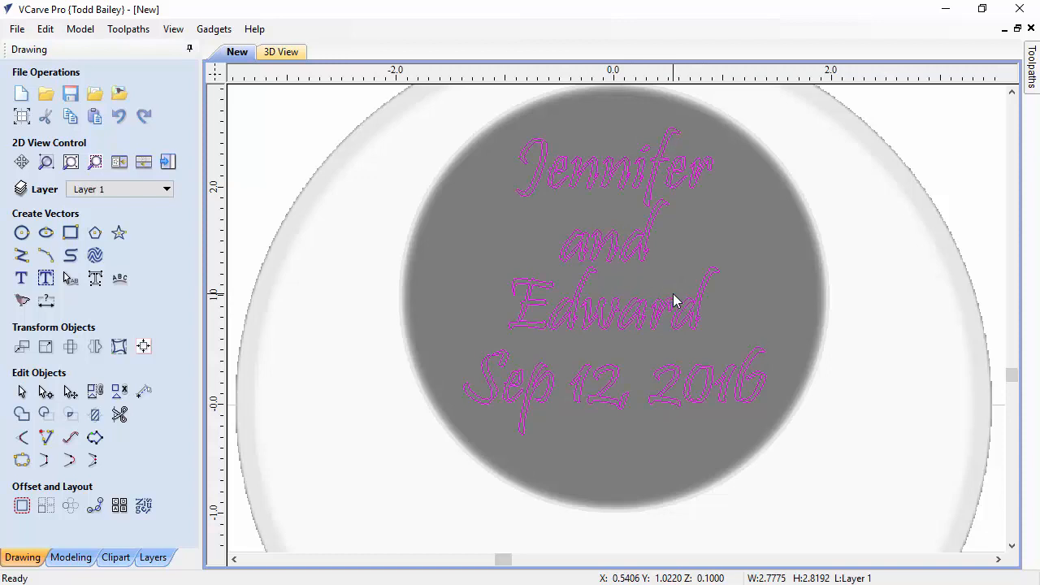
{"action": "scroll", "coordinate": [673, 301], "scroll_direction": "down", "scroll_amount": 1}
{"action": "scroll", "coordinate": [673, 300], "scroll_direction": "down", "scroll_amount": 2}
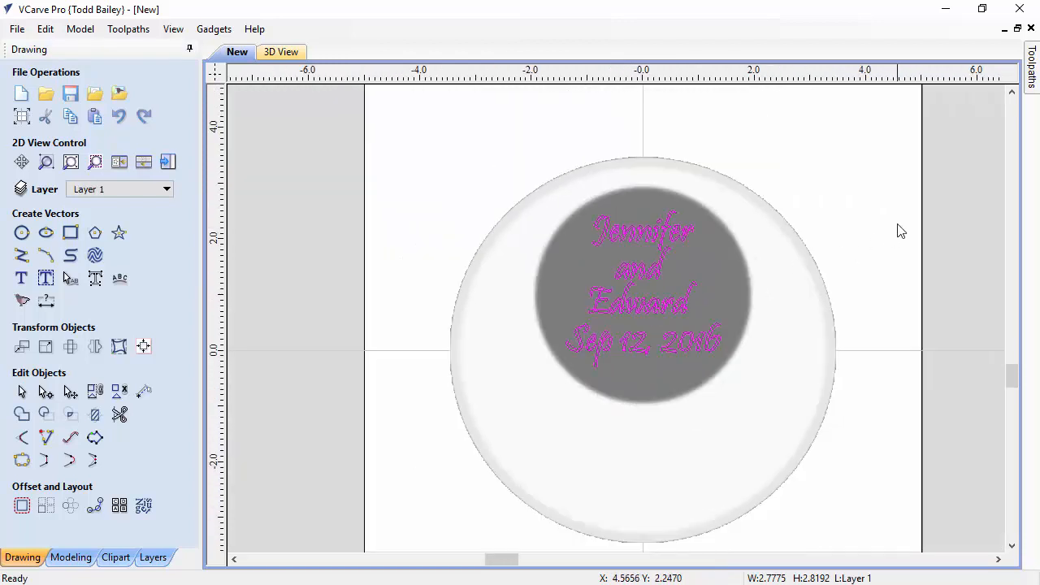
{"action": "left_click", "coordinate": [818, 311]}
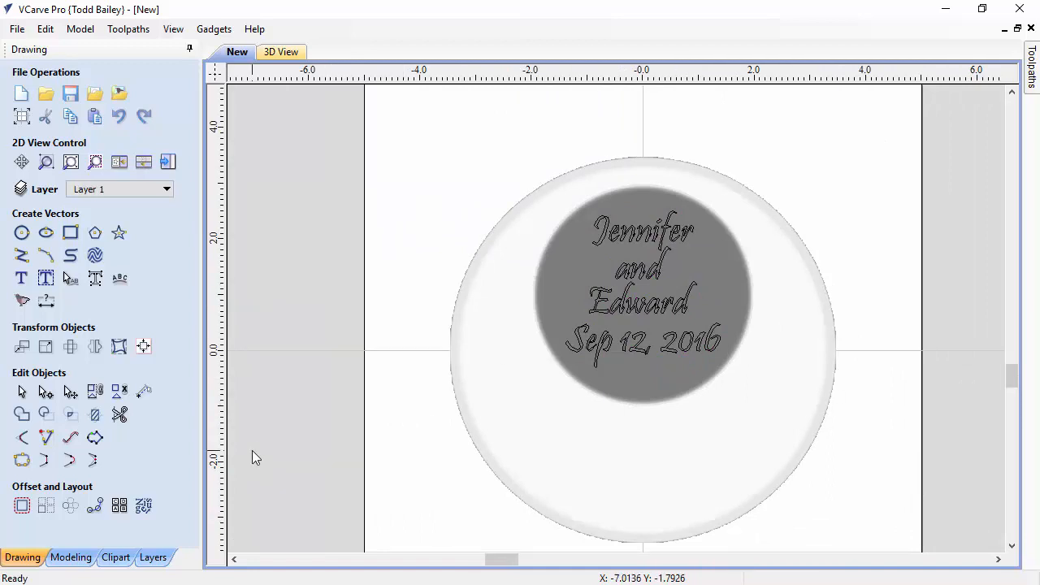
Place the Grapes No.2 clipart from Wine Bar No.2 in the job and shrink it to about 1.6 x 2.9 inches
{"action": "left_click", "coordinate": [114, 557]}
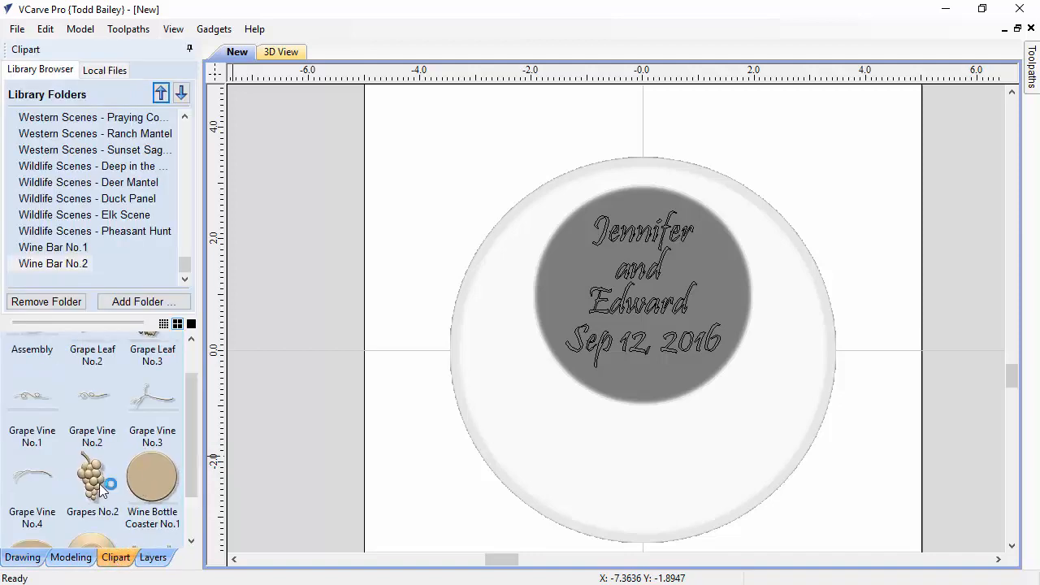
{"action": "left_click_drag", "start_coordinate": [196, 460], "coordinate": [197, 474]}
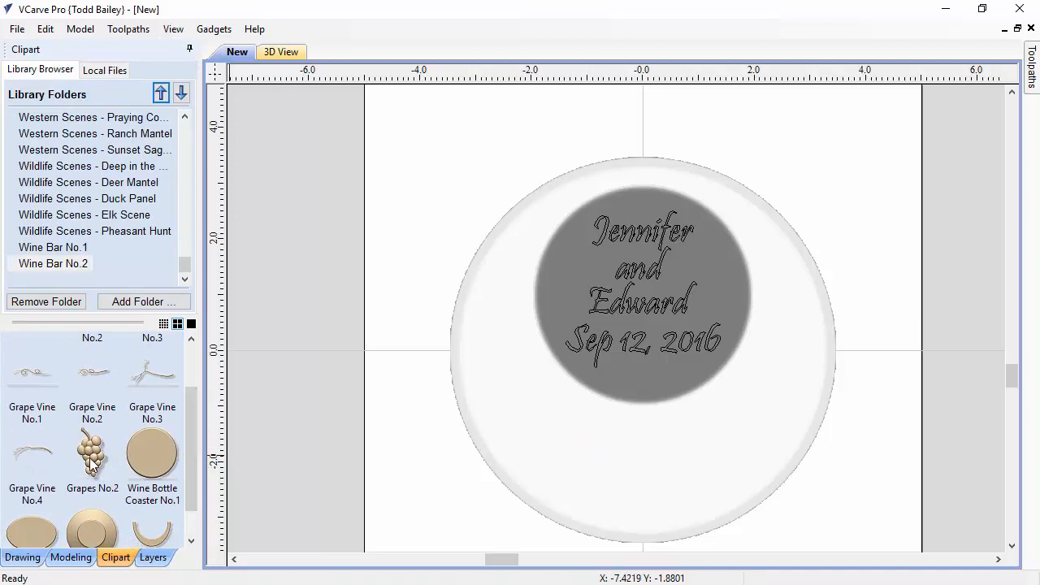
{"action": "left_click_drag", "start_coordinate": [91, 465], "coordinate": [873, 369]}
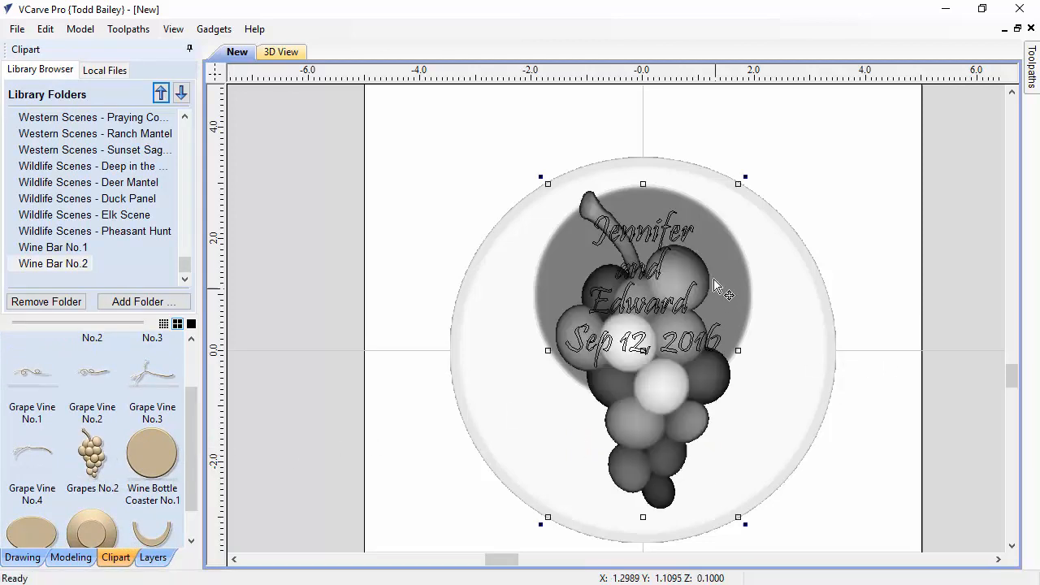
{"action": "left_click_drag", "start_coordinate": [737, 185], "coordinate": [701, 257]}
Move the grapes below the recess, rotate them counterclockwise and reduce them to about 1.5 x 1.7 inches overall
{"action": "left_click_drag", "start_coordinate": [646, 353], "coordinate": [608, 463]}
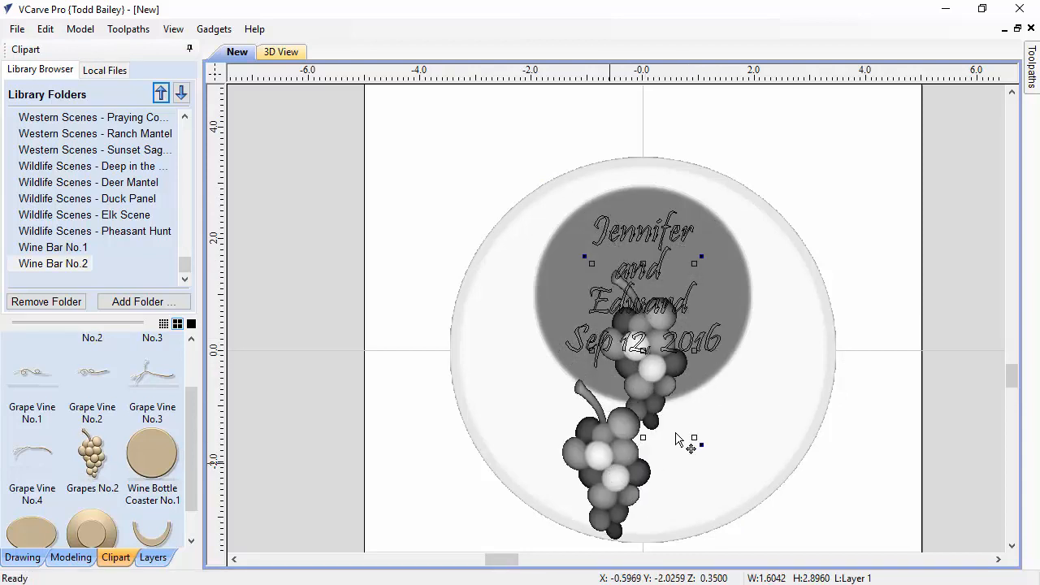
{"action": "left_click_drag", "start_coordinate": [657, 373], "coordinate": [599, 434]}
{"action": "left_click_drag", "start_coordinate": [595, 477], "coordinate": [650, 464]}
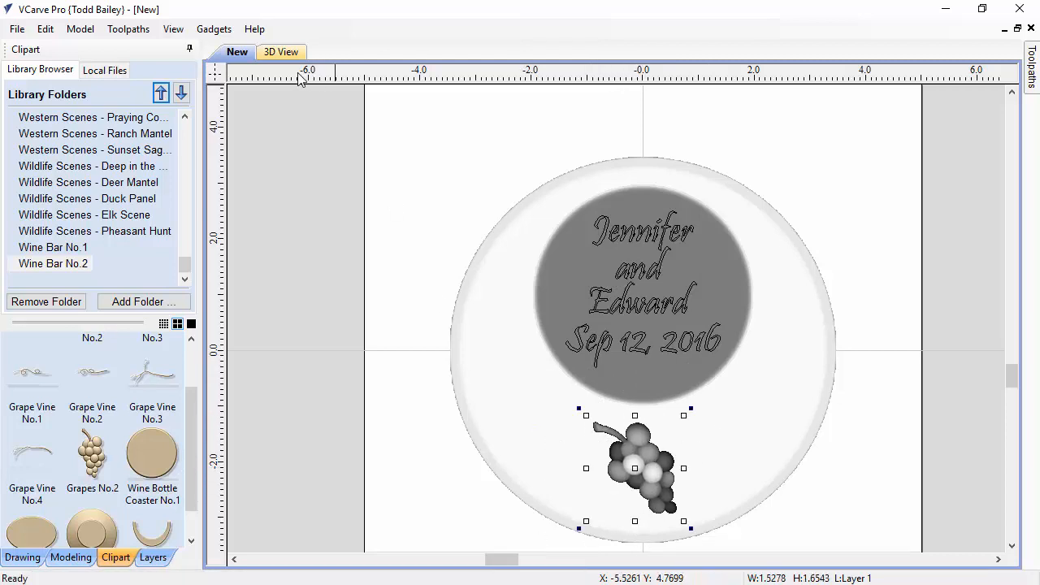
Set the Grapes No.2 component's combine mode to Add and inspect the coaster at an angle in the 3D view
{"action": "left_click", "coordinate": [280, 51]}
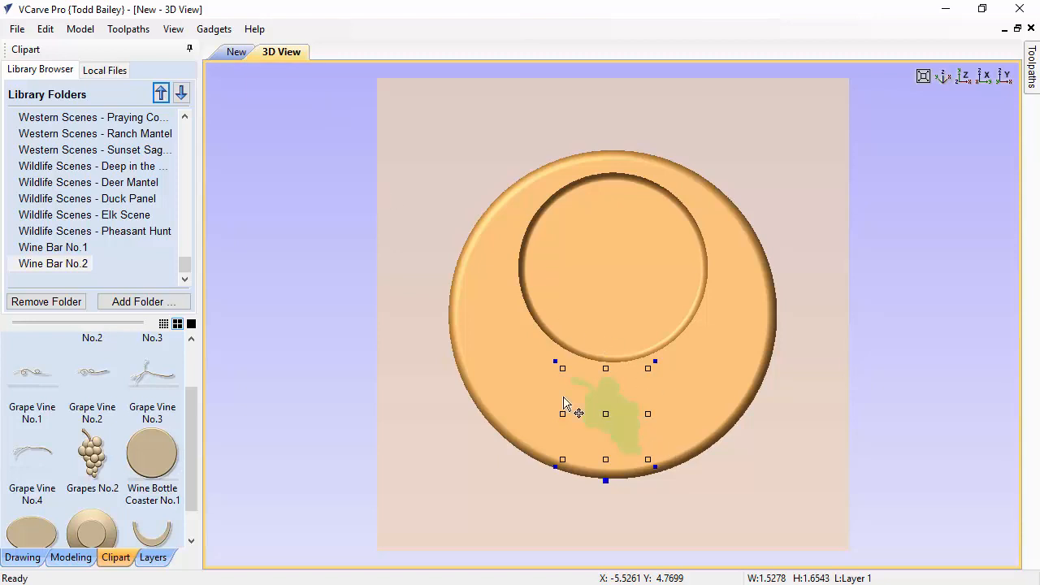
{"action": "left_click", "coordinate": [70, 559]}
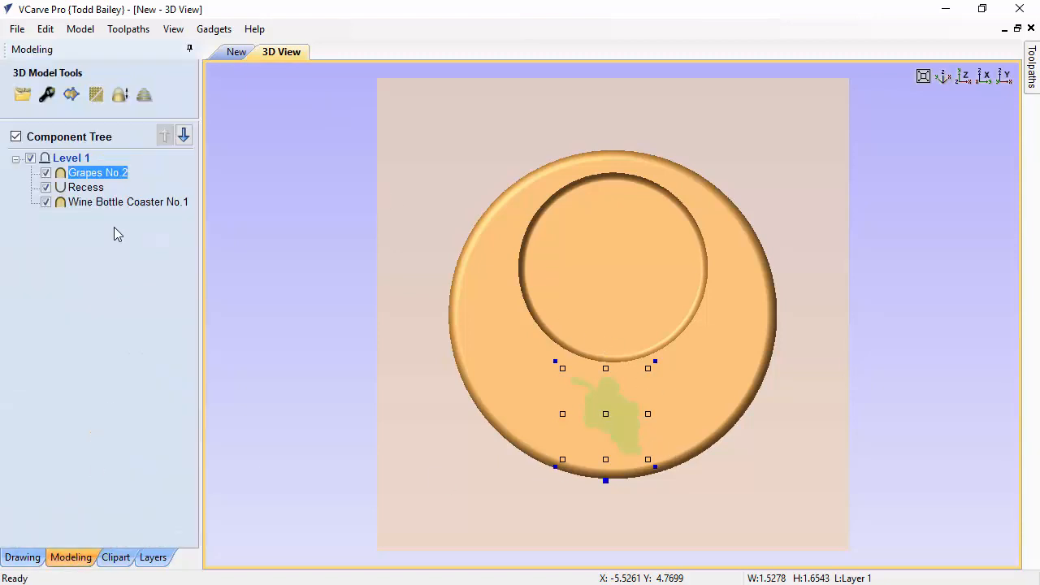
{"action": "right_click", "coordinate": [103, 173]}
{"action": "mouse_move", "coordinate": [137, 181]}
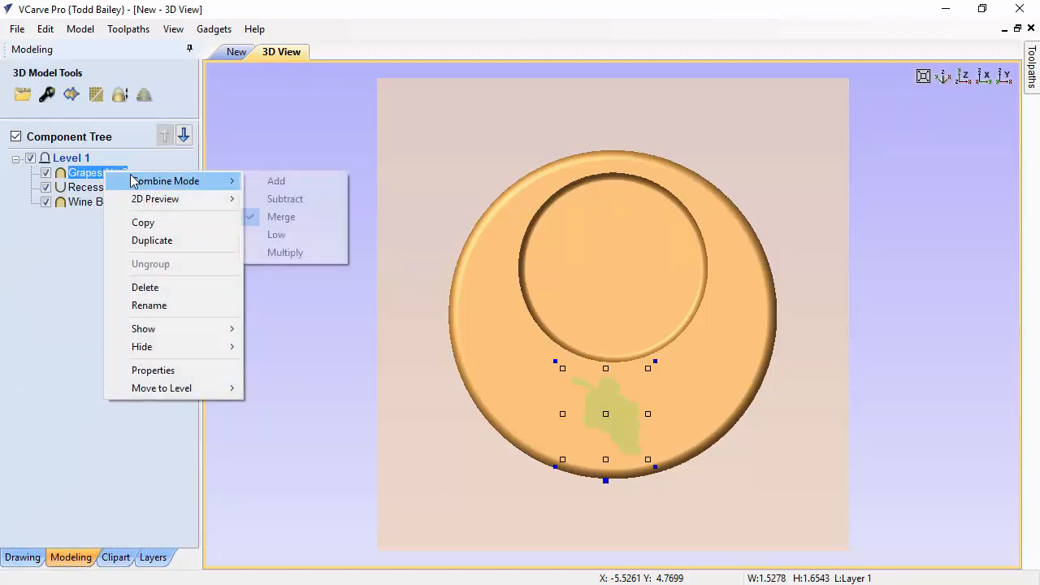
{"action": "left_click", "coordinate": [277, 181]}
{"action": "left_click", "coordinate": [429, 402]}
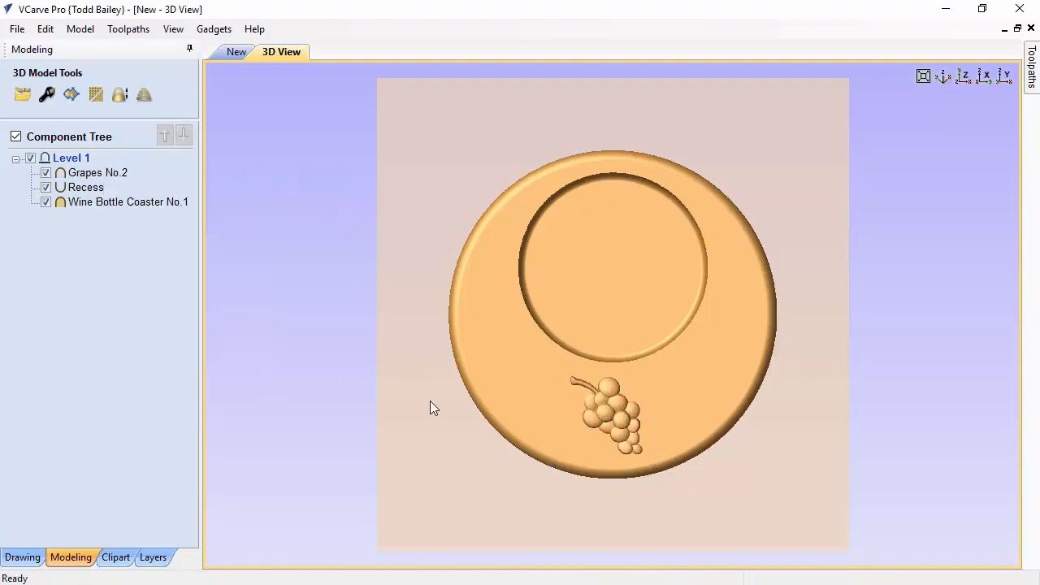
{"action": "left_click_drag", "start_coordinate": [430, 402], "coordinate": [529, 418]}
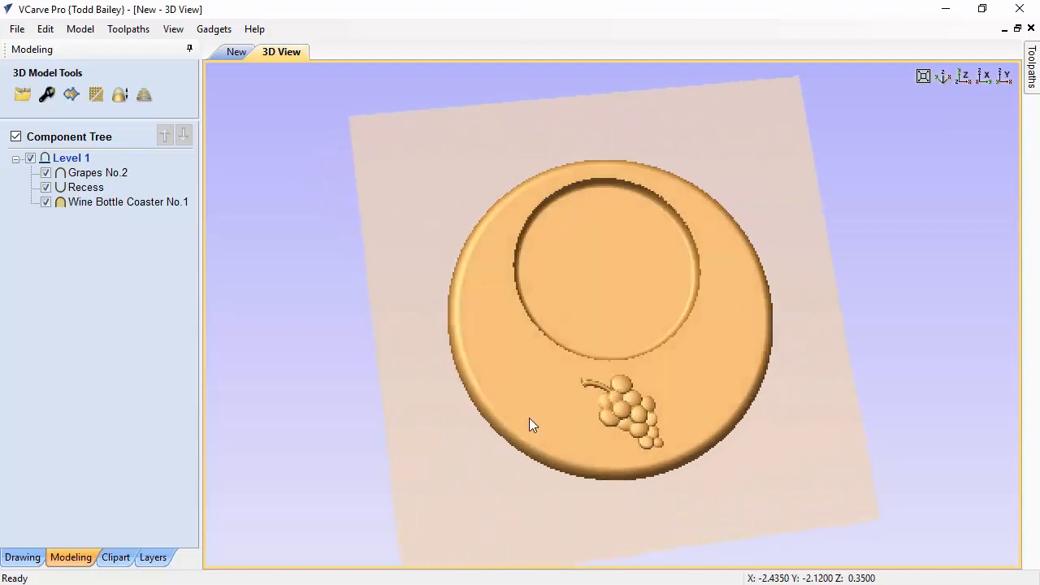
Delete the grapes component and place the Wine Coaster Recess No.1 clipart from Wine Bar No.2 in the job
{"action": "left_click", "coordinate": [967, 77]}
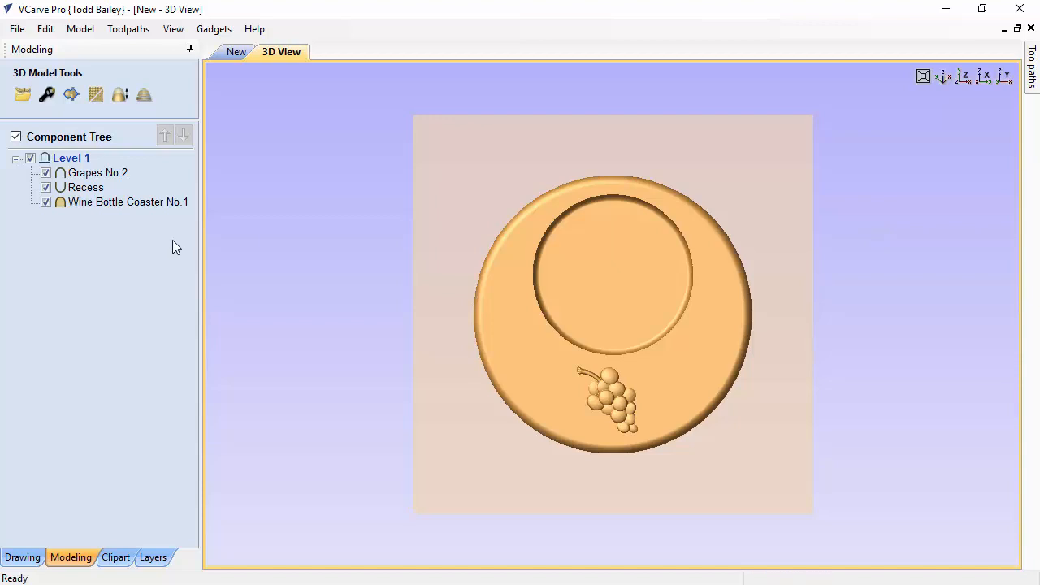
{"action": "left_click", "coordinate": [116, 557]}
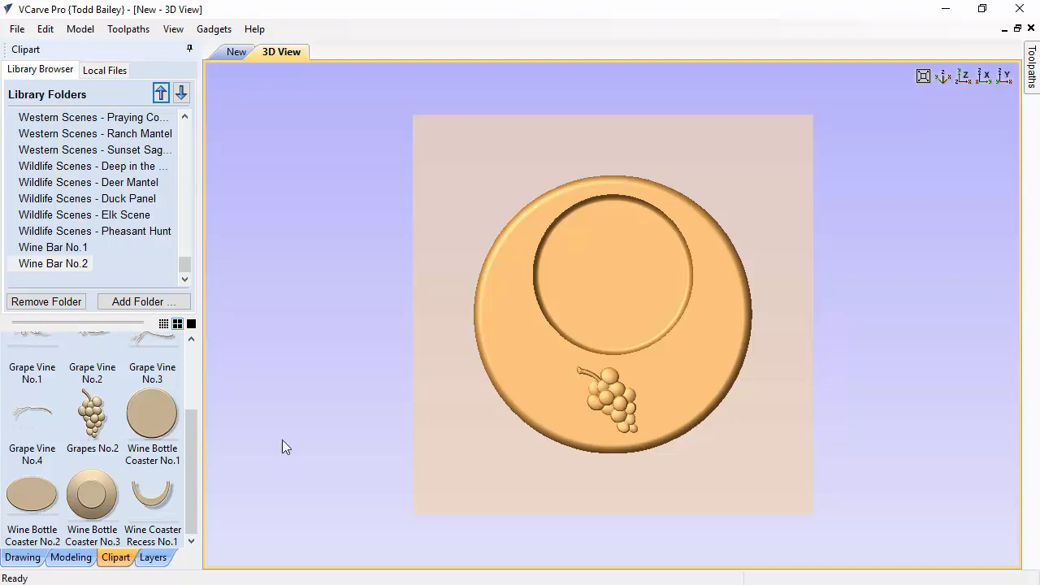
{"action": "left_click", "coordinate": [613, 398]}
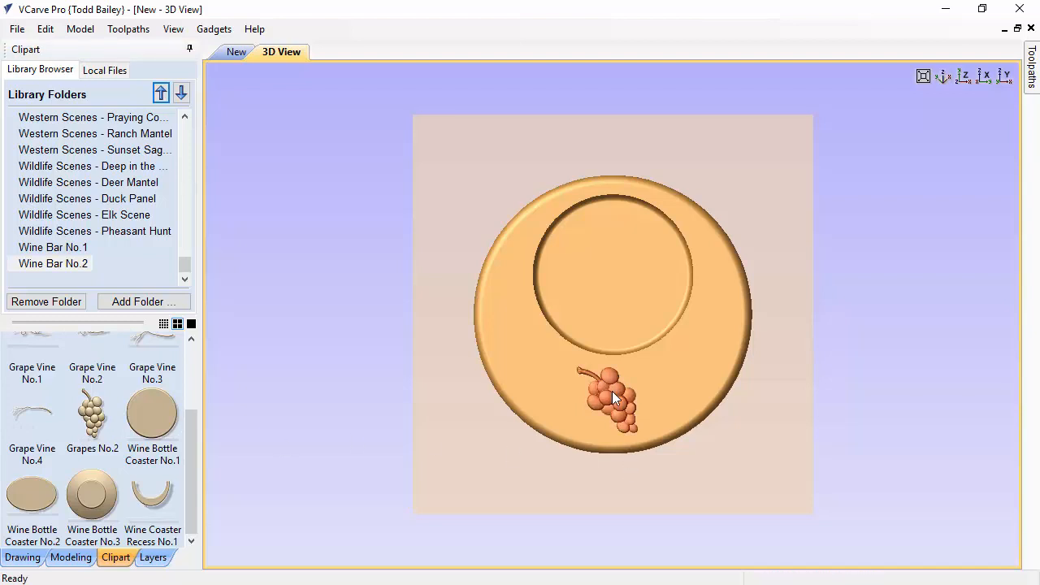
{"action": "key", "text": "Delete"}
{"action": "double_click", "coordinate": [142, 497]}
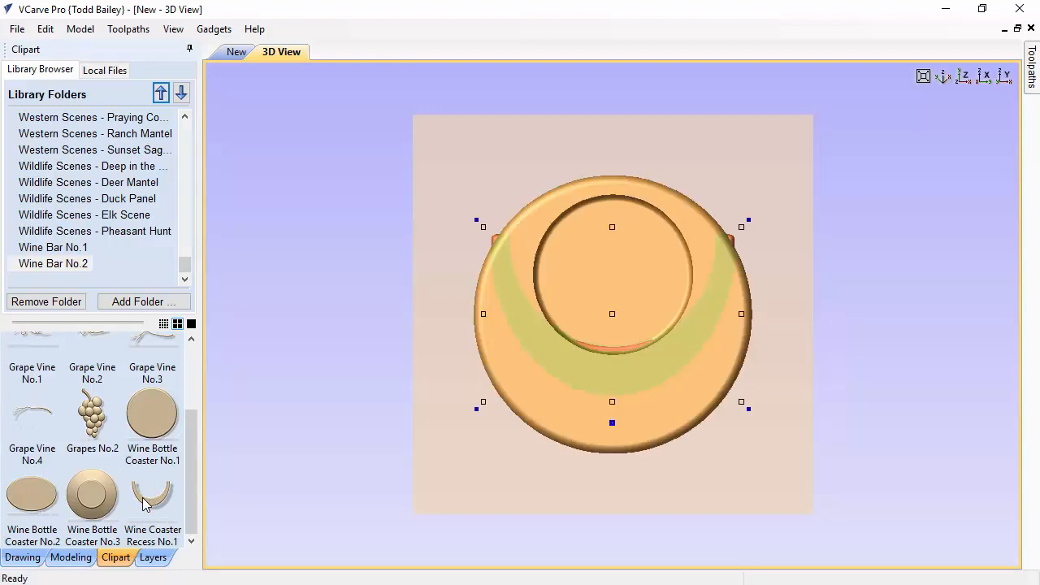
Shrink the crescent recess to about 4.7 x 3.1 inches and move it down around the underside of the round bottle recess
{"action": "left_click", "coordinate": [241, 55]}
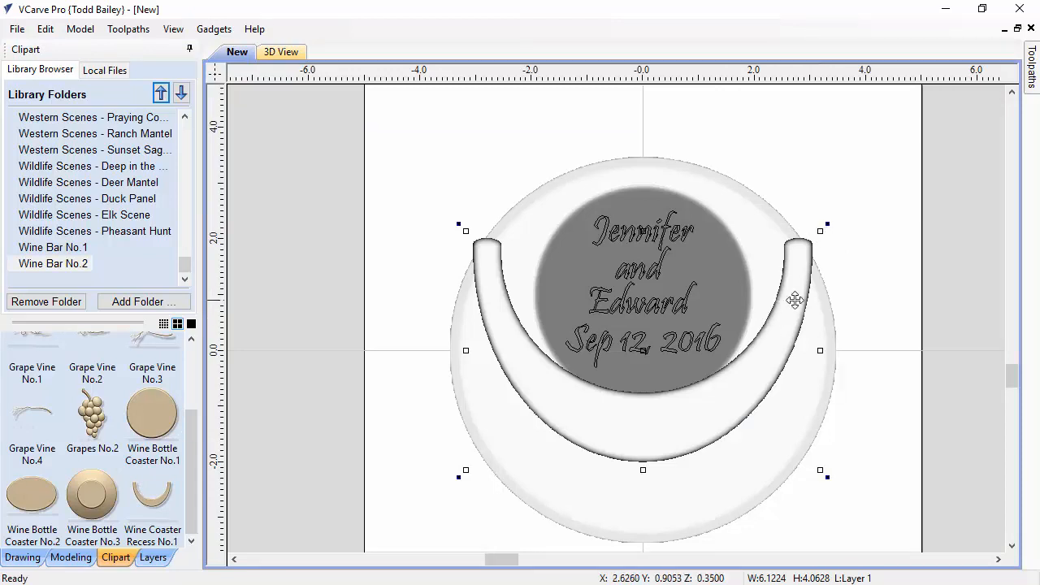
{"action": "left_click_drag", "start_coordinate": [827, 225], "coordinate": [793, 264]}
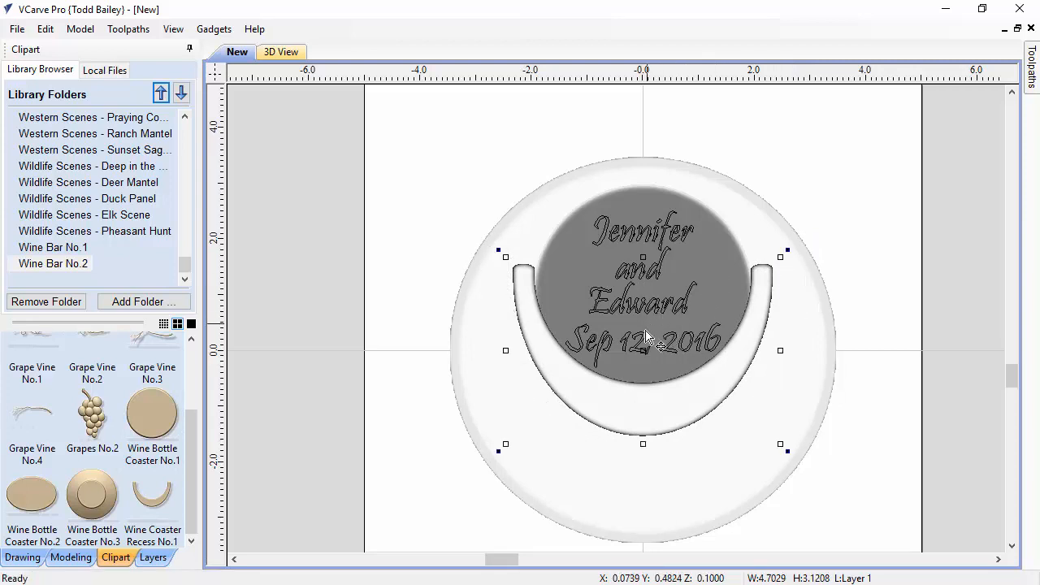
{"action": "left_click_drag", "start_coordinate": [645, 331], "coordinate": [648, 364]}
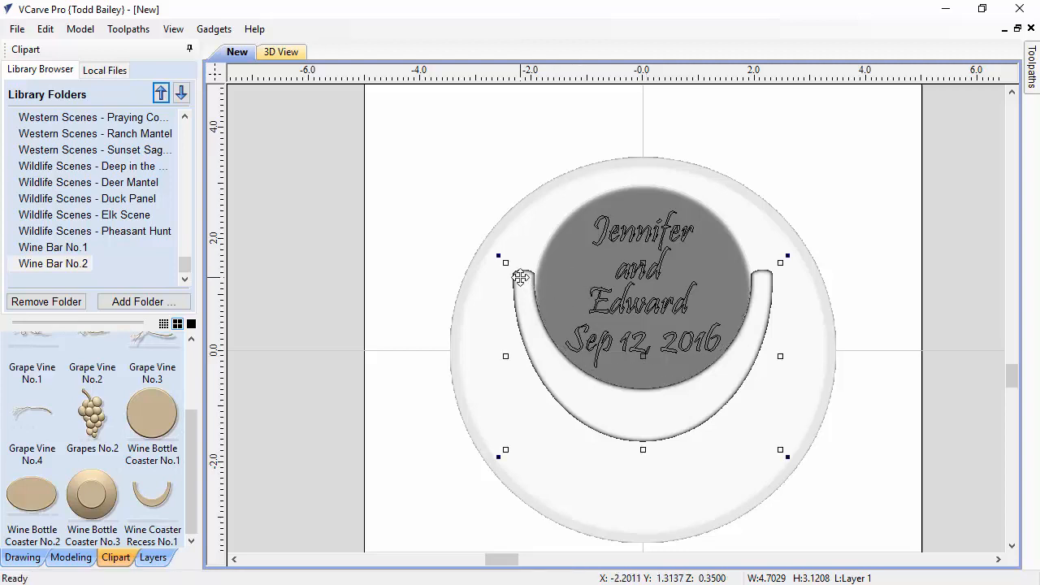
{"action": "key", "text": "Down"}
{"action": "key", "text": "Down"}
{"action": "key", "text": "Down"}
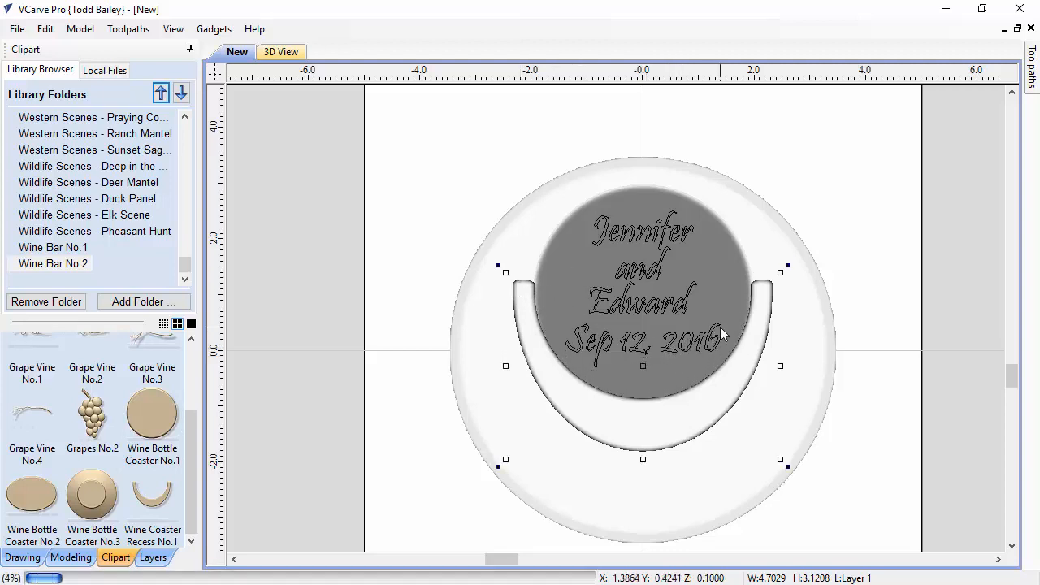
{"action": "key", "text": "Down"}
{"action": "key", "text": "Down"}
{"action": "key", "text": "Down"}
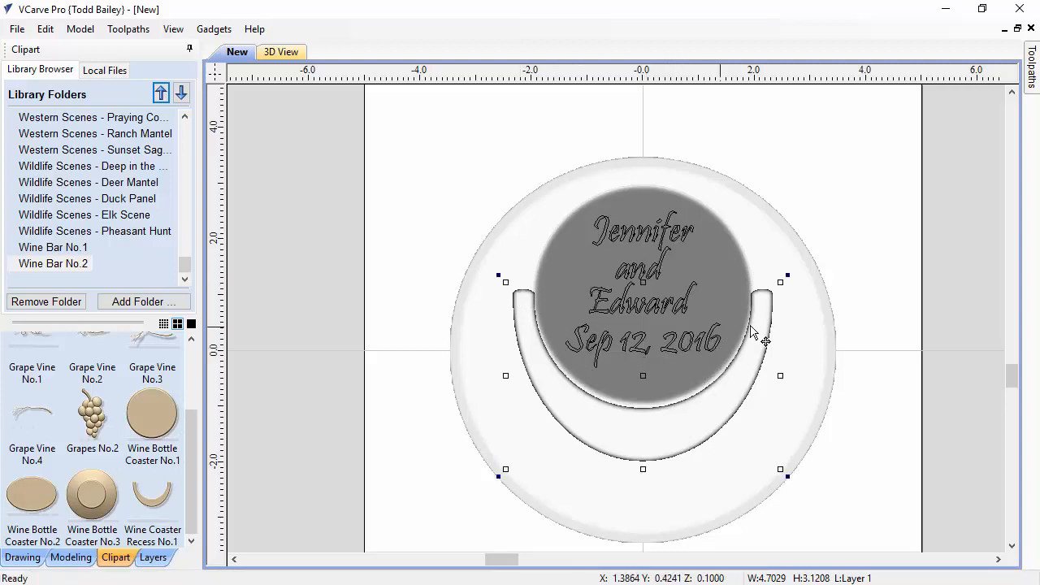
Enlarge the crescent recess to about 5.4 x 3.6 inches and shift it slightly down, clear of the bottle recess
{"action": "left_click_drag", "start_coordinate": [781, 282], "coordinate": [779, 284]}
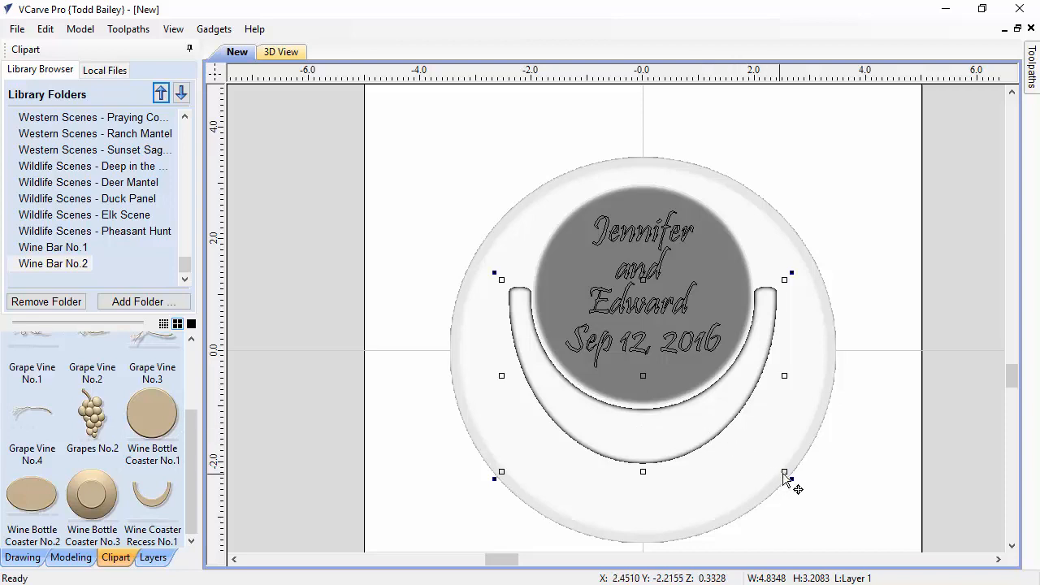
{"action": "left_click_drag", "start_coordinate": [785, 476], "coordinate": [785, 477]}
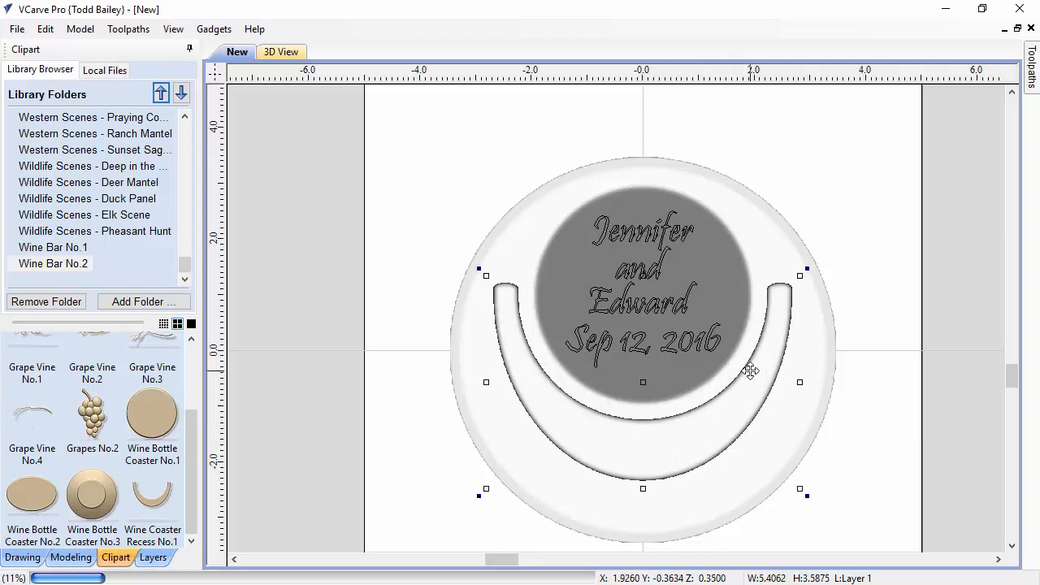
{"action": "key", "text": "Down"}
{"action": "key", "text": "Down"}
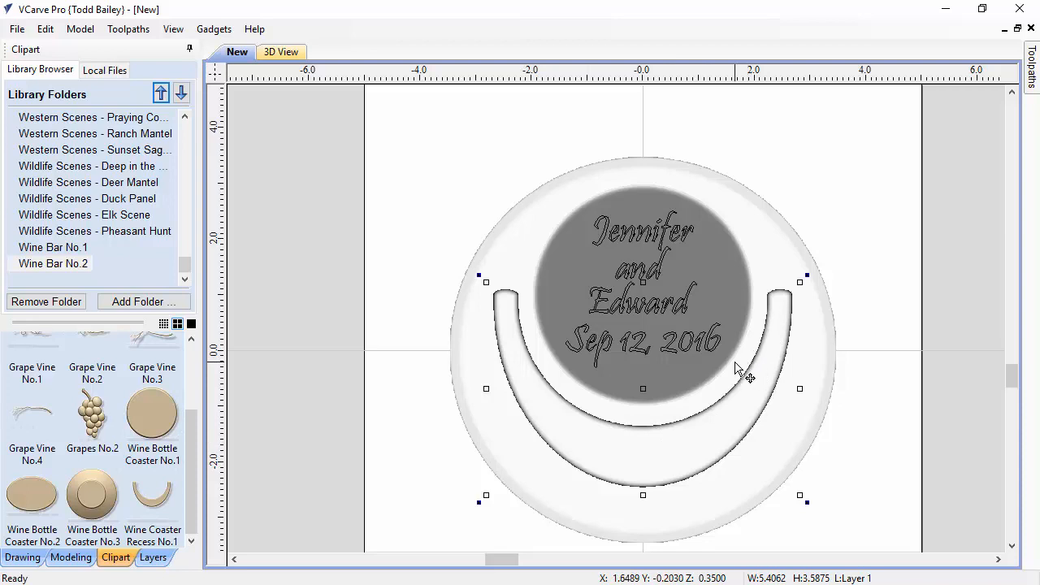
Set the Wine Coaster Recess No.1 component's combine mode to Subtract
{"action": "left_click", "coordinate": [273, 54]}
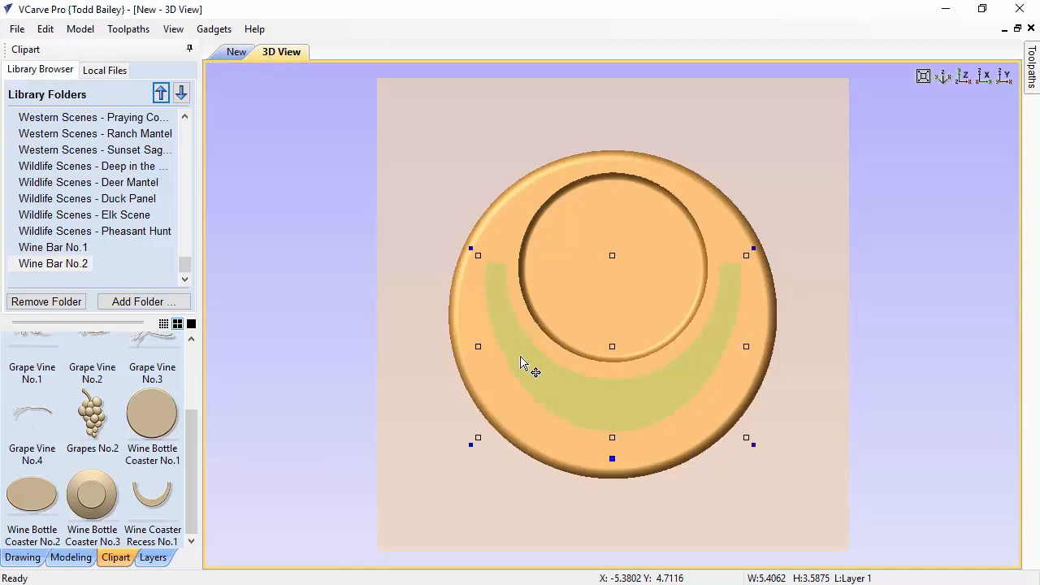
{"action": "left_click", "coordinate": [72, 558]}
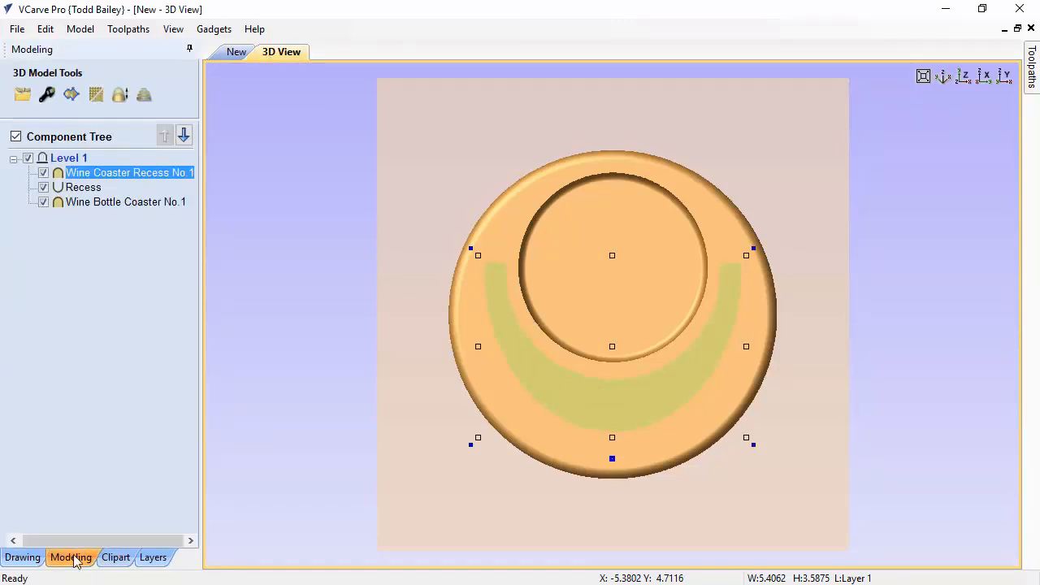
{"action": "right_click", "coordinate": [114, 177]}
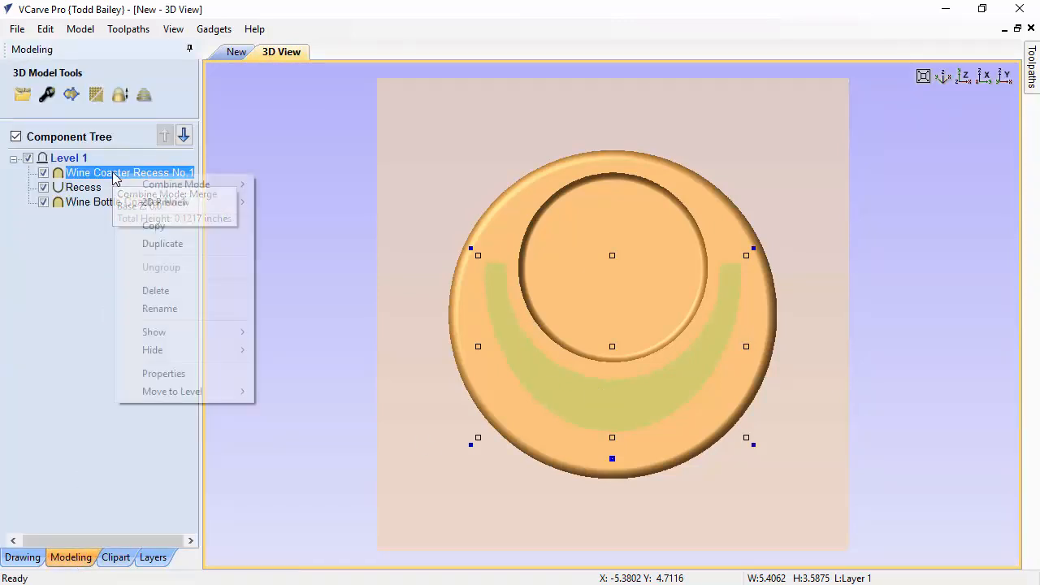
{"action": "mouse_move", "coordinate": [138, 187]}
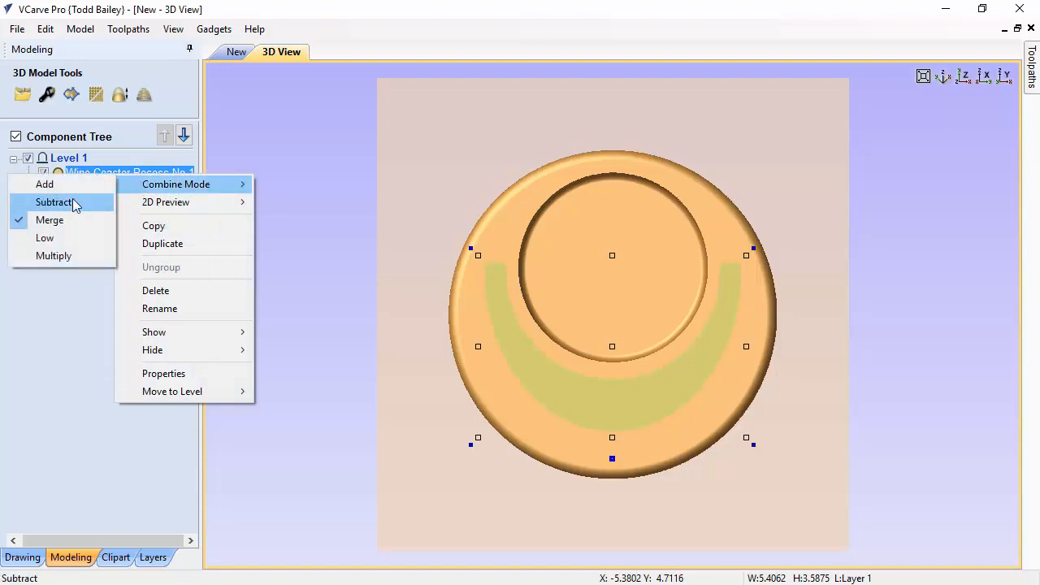
{"action": "left_click", "coordinate": [74, 208]}
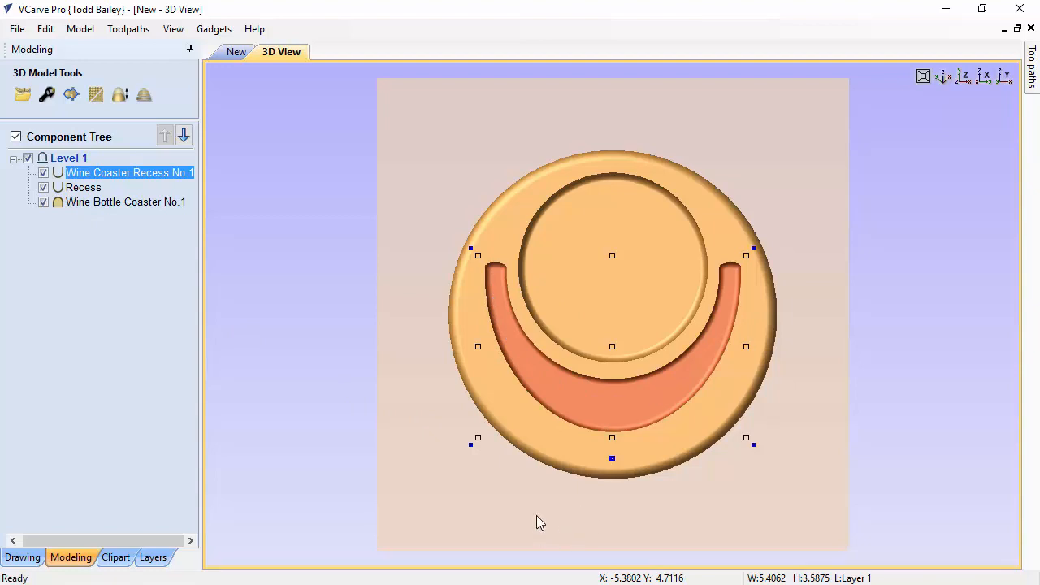
Set the crescent recess component's shape height to 0.183 inches and return the 3D view to looking straight down
{"action": "left_click_drag", "start_coordinate": [552, 496], "coordinate": [615, 485]}
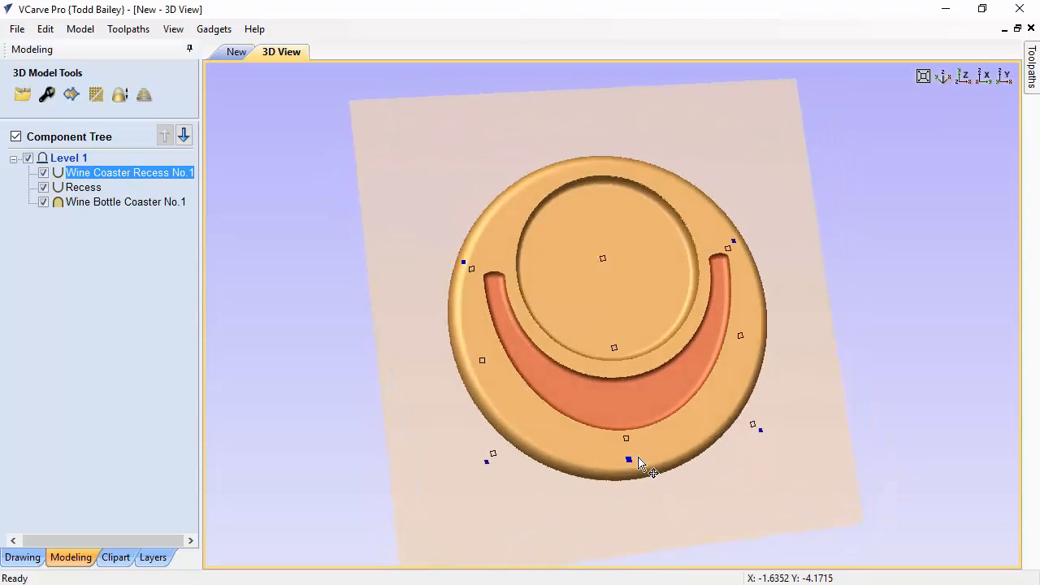
{"action": "left_click", "coordinate": [631, 458]}
{"action": "left_click_drag", "start_coordinate": [699, 373], "coordinate": [860, 142]}
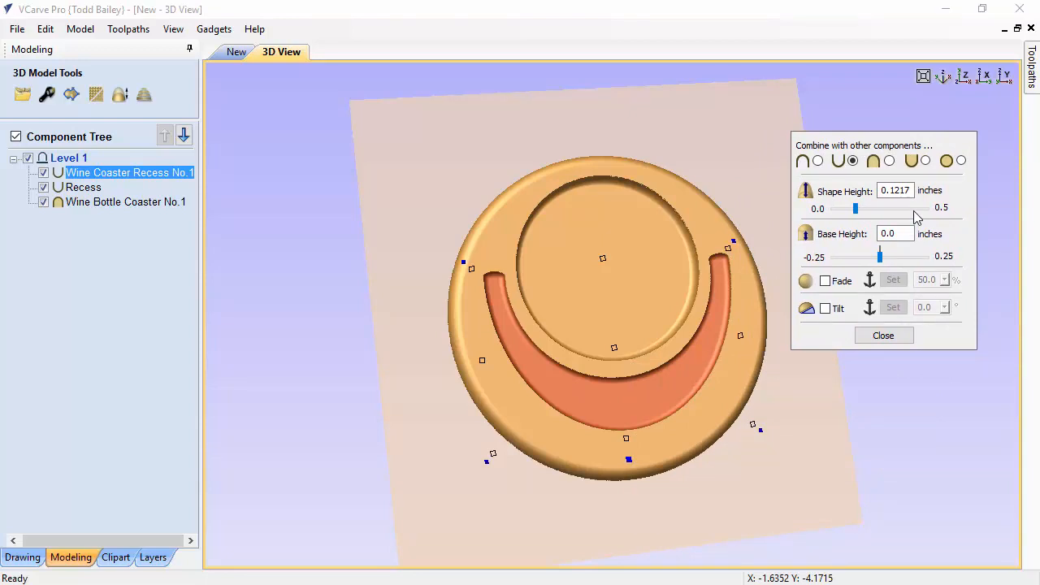
{"action": "left_click_drag", "start_coordinate": [893, 190], "coordinate": [915, 193]}
{"action": "type", "text": "83"}
{"action": "key", "text": "space"}
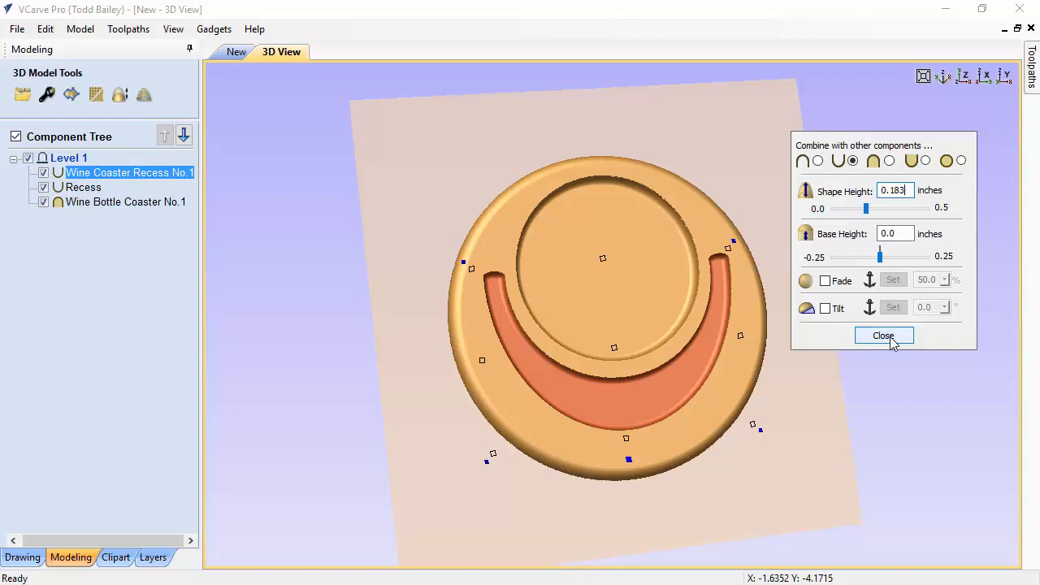
{"action": "left_click", "coordinate": [898, 340]}
{"action": "left_click", "coordinate": [964, 77]}
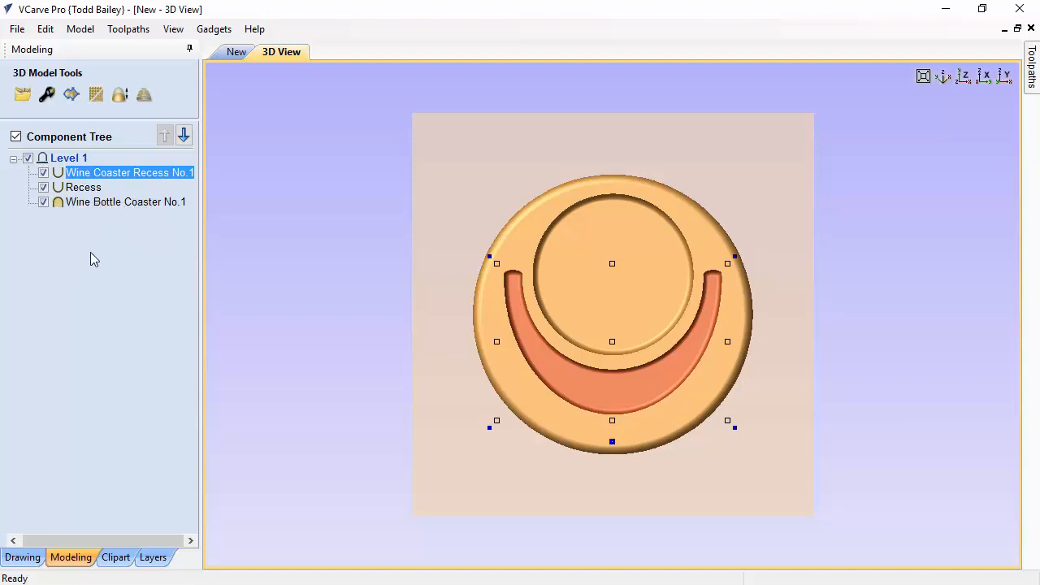
Rename Level 1 in the component tree to "Coaster and Recess"
{"action": "mouse_move", "coordinate": [68, 203]}
{"action": "left_click", "coordinate": [71, 160]}
{"action": "right_click", "coordinate": [76, 163]}
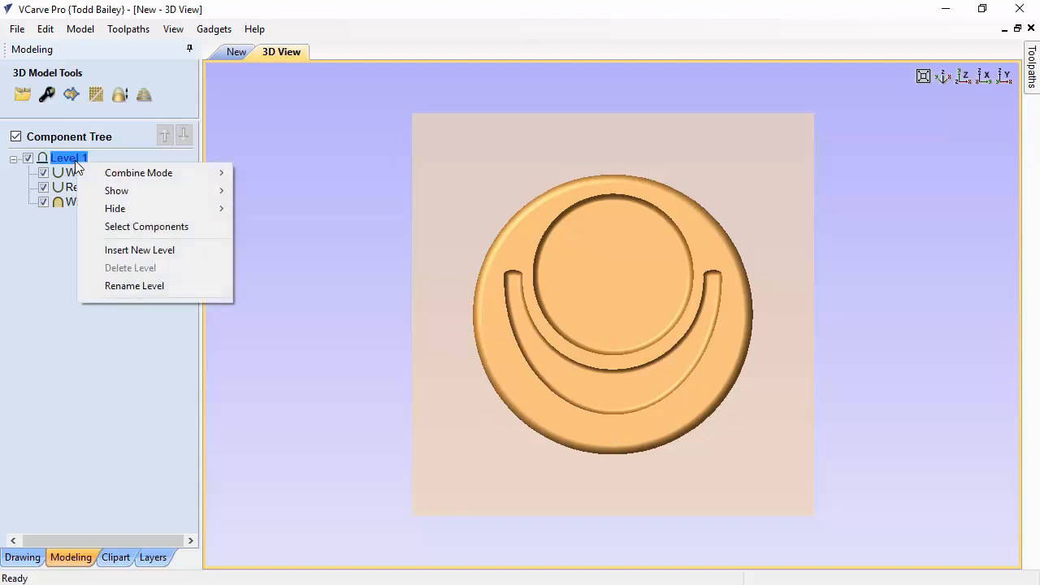
{"action": "left_click", "coordinate": [121, 285]}
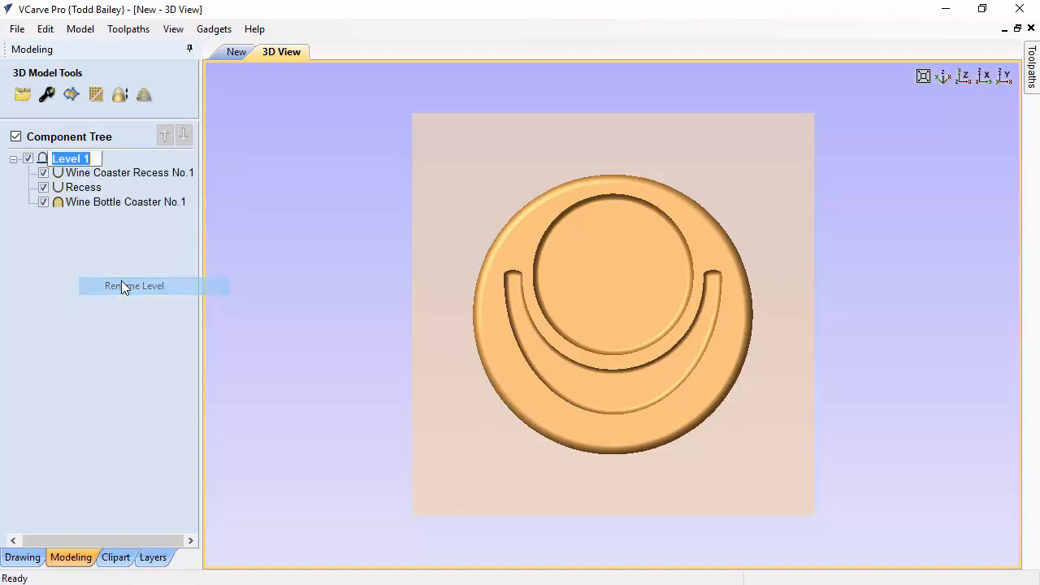
{"action": "type", "text": "Coa"}
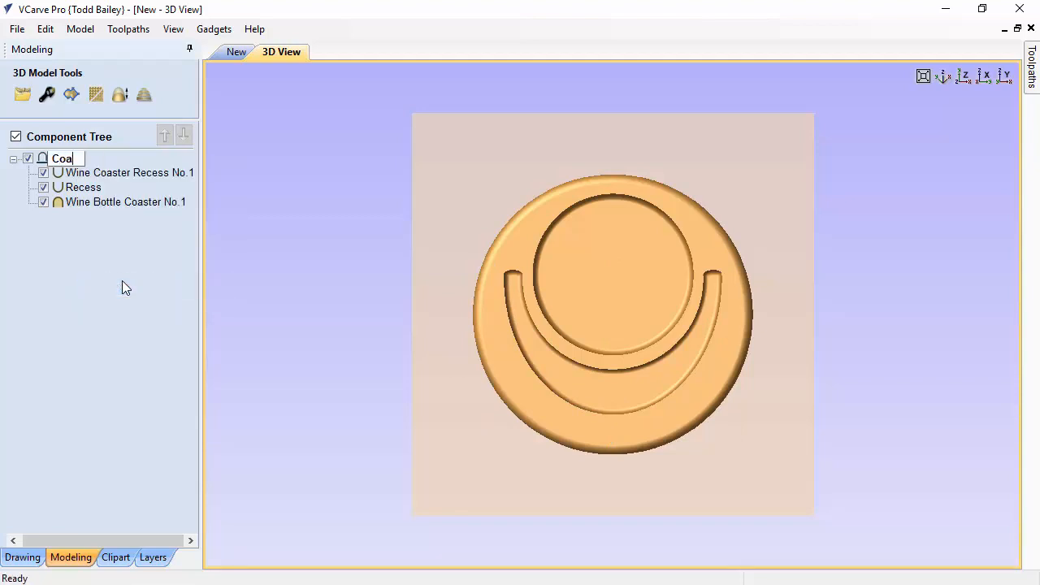
{"action": "type", "text": "ster and Recess"}
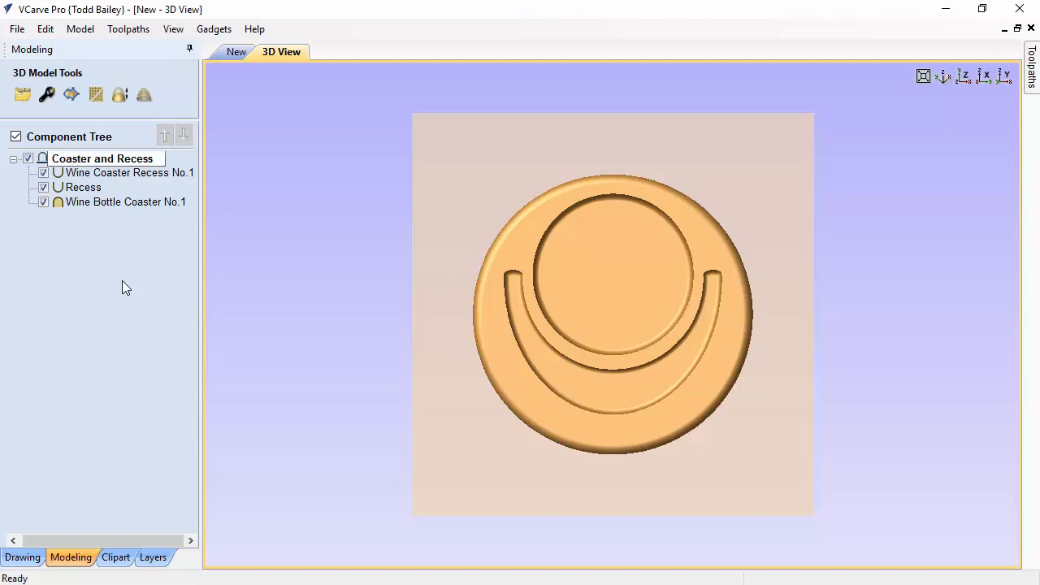
{"action": "key", "text": "Return"}
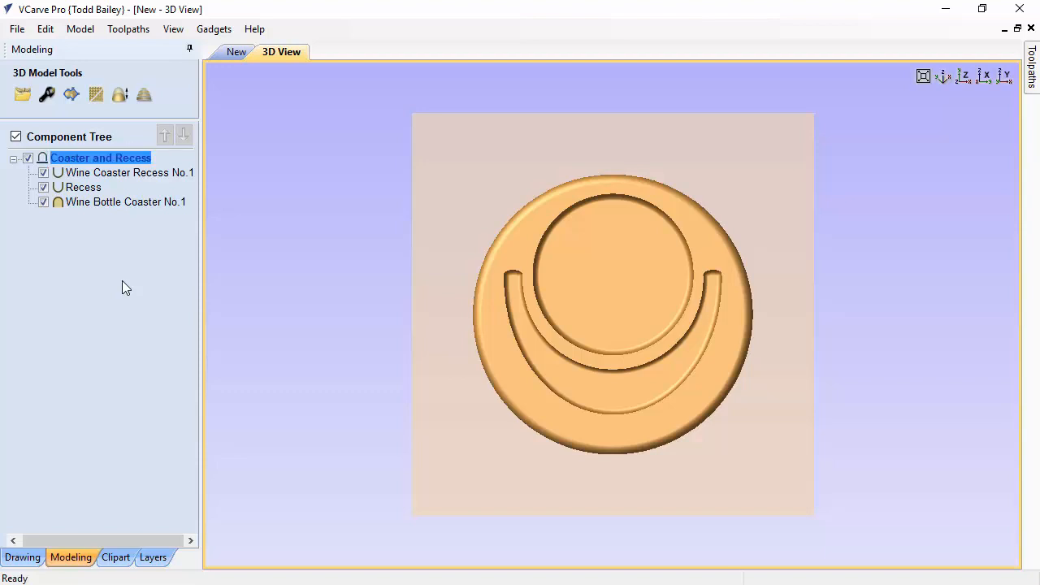
Insert a new level in the component tree and name it "Details"
{"action": "right_click", "coordinate": [95, 160]}
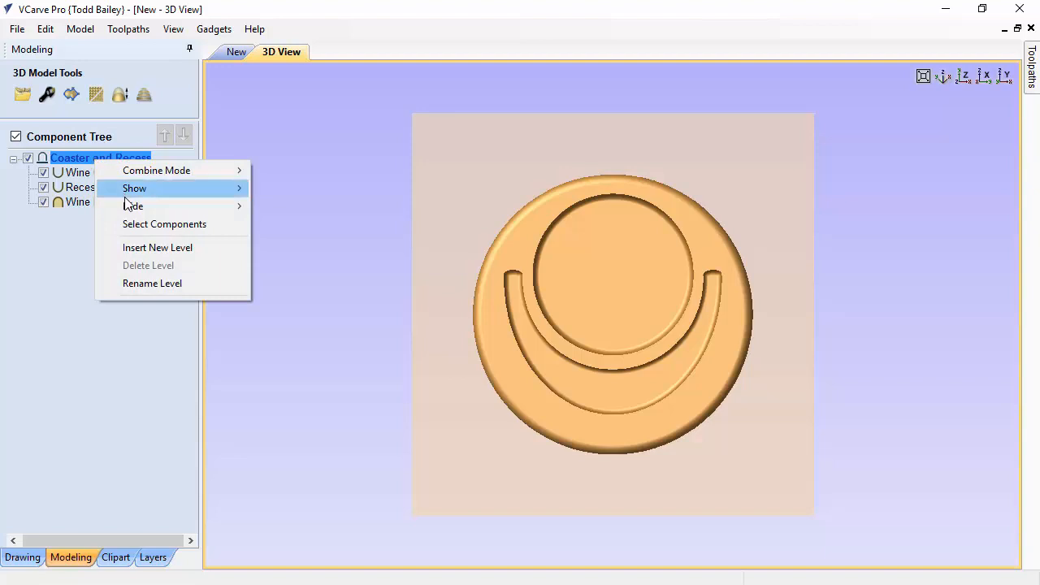
{"action": "left_click", "coordinate": [124, 245]}
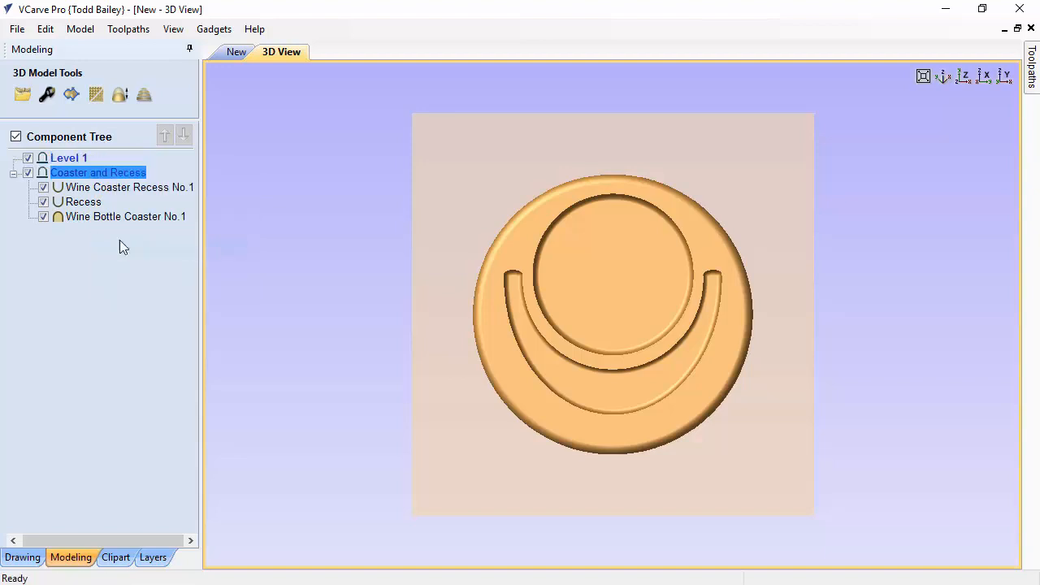
{"action": "left_click", "coordinate": [75, 158]}
{"action": "right_click", "coordinate": [75, 157]}
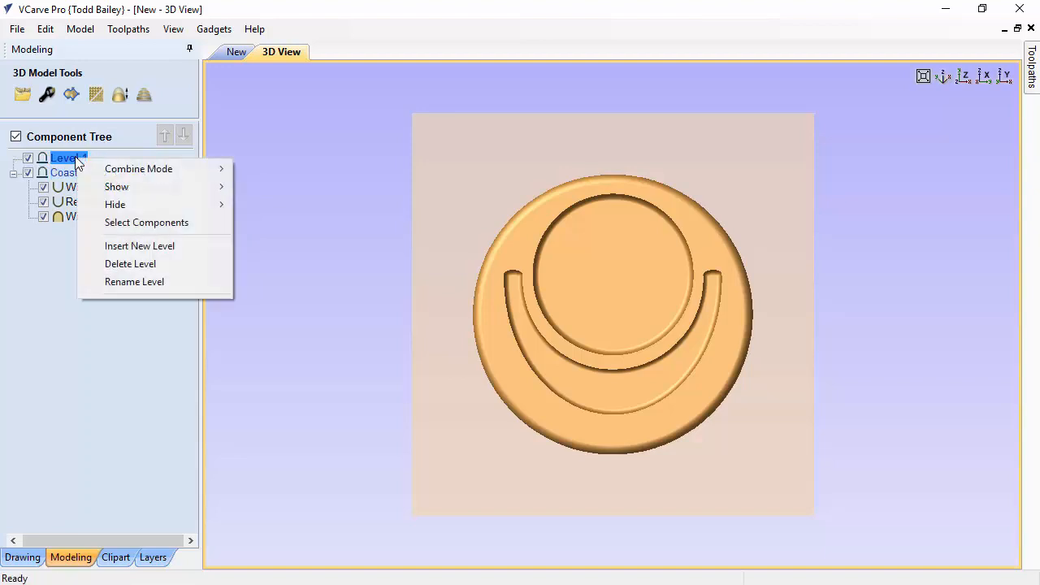
{"action": "left_click", "coordinate": [108, 280]}
{"action": "type", "text": "Dt"}
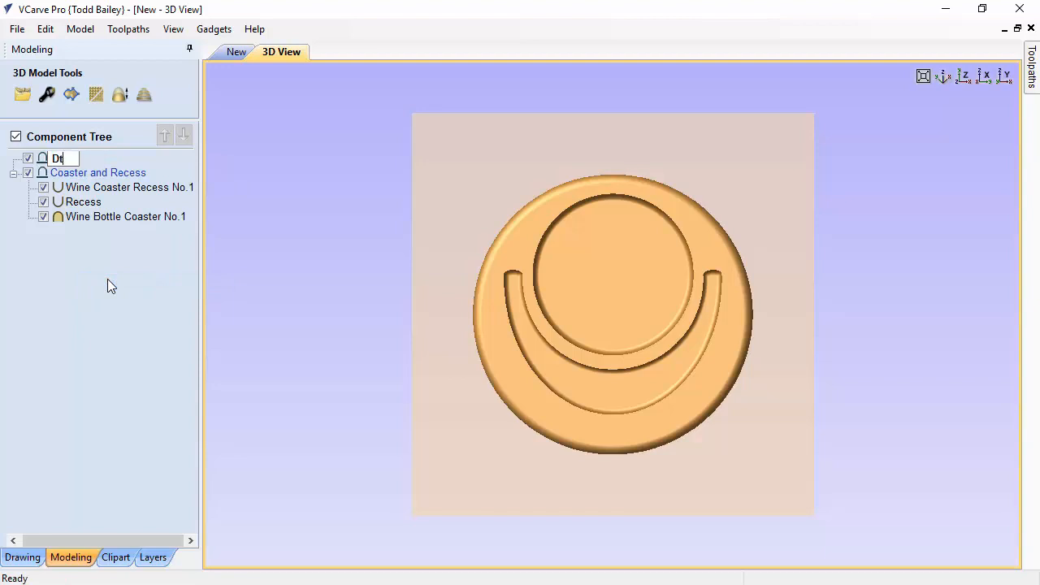
{"action": "type", "text": "etails"}
{"action": "key", "text": "Return"}
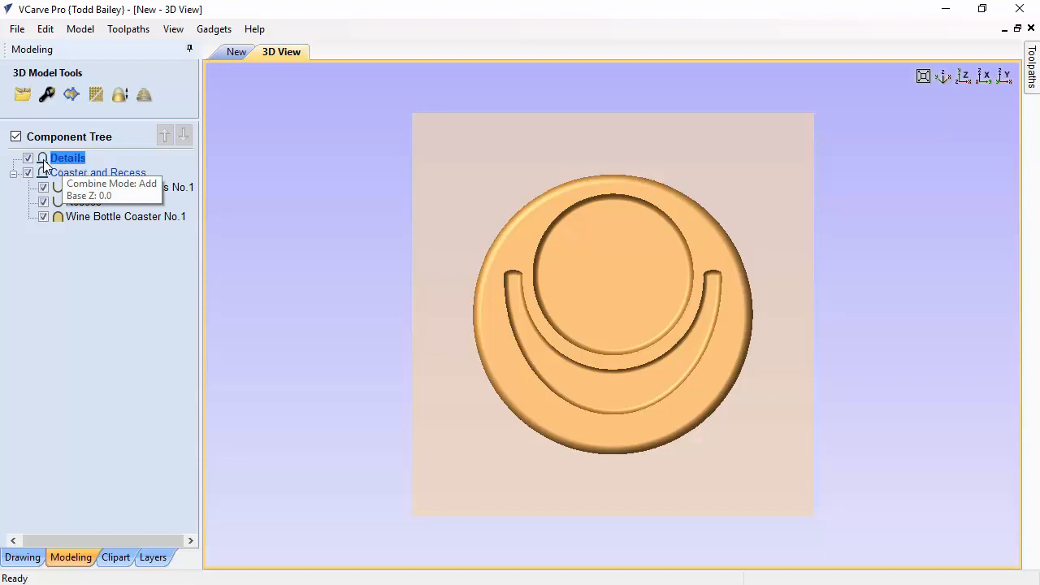
Add the Grape Leaf No.2 clipart from the Wine Bar No.2 library to the Details level and move it over the coaster's lower edge
{"action": "left_click", "coordinate": [116, 557]}
{"action": "left_click_drag", "start_coordinate": [189, 416], "coordinate": [186, 342]}
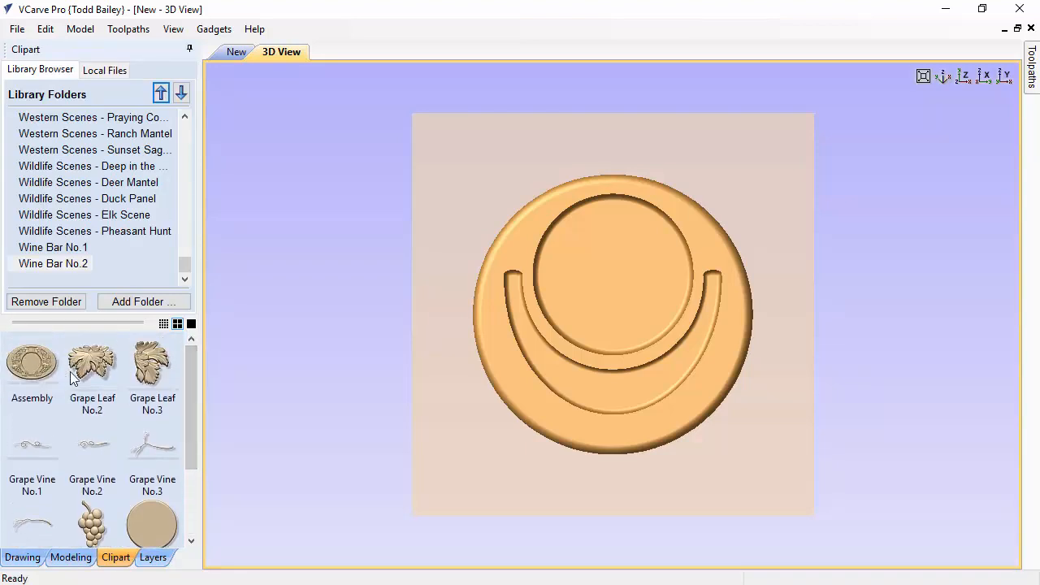
{"action": "double_click", "coordinate": [100, 366]}
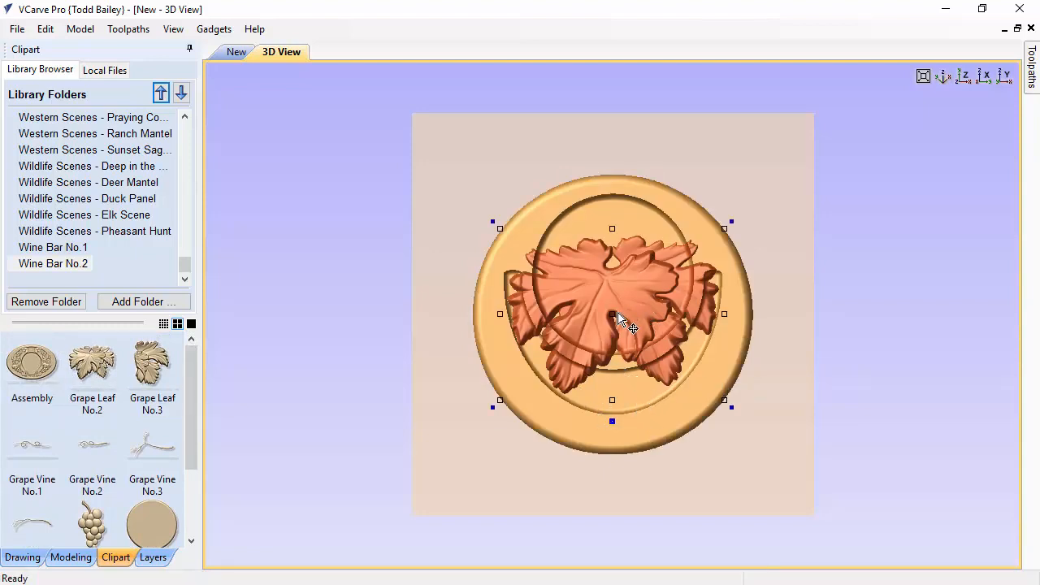
{"action": "left_click_drag", "start_coordinate": [618, 311], "coordinate": [627, 439]}
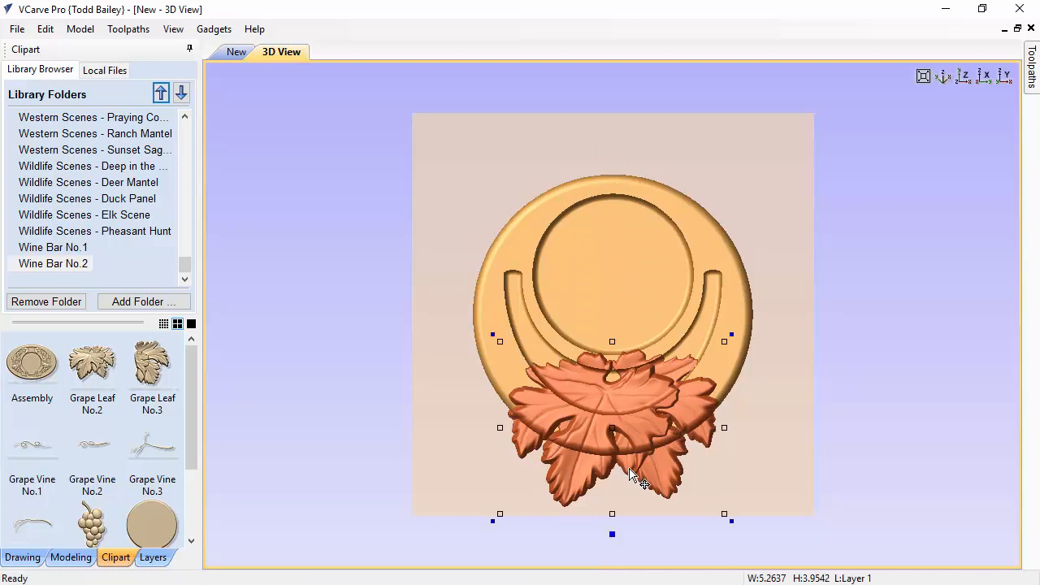
Scale the grape leaf down to about 2.47 by 1.85 inches and position it over the lower middle of the crescent recess
{"action": "left_click", "coordinate": [722, 509]}
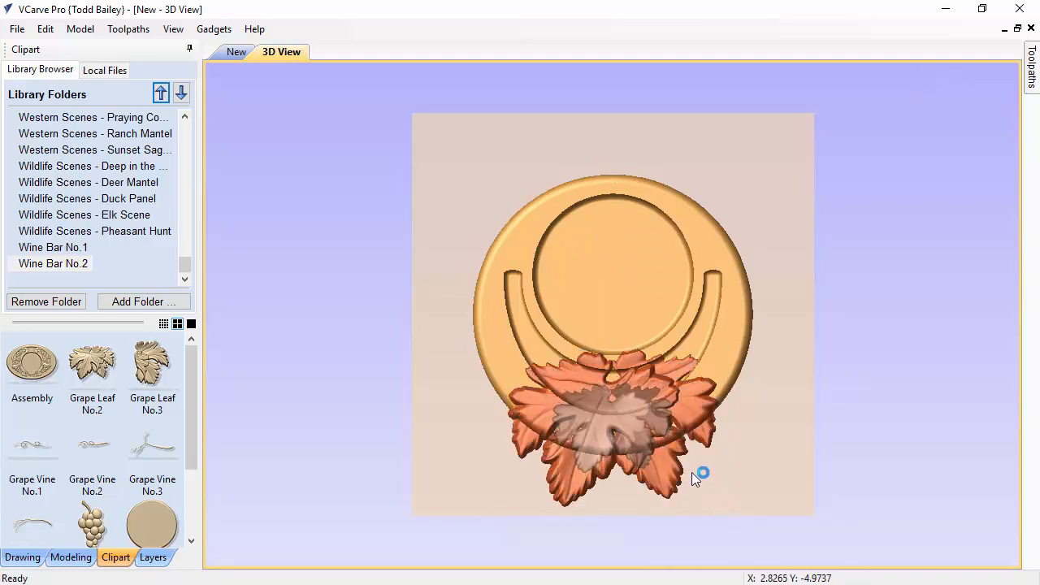
{"action": "left_click_drag", "start_coordinate": [689, 471], "coordinate": [690, 471]}
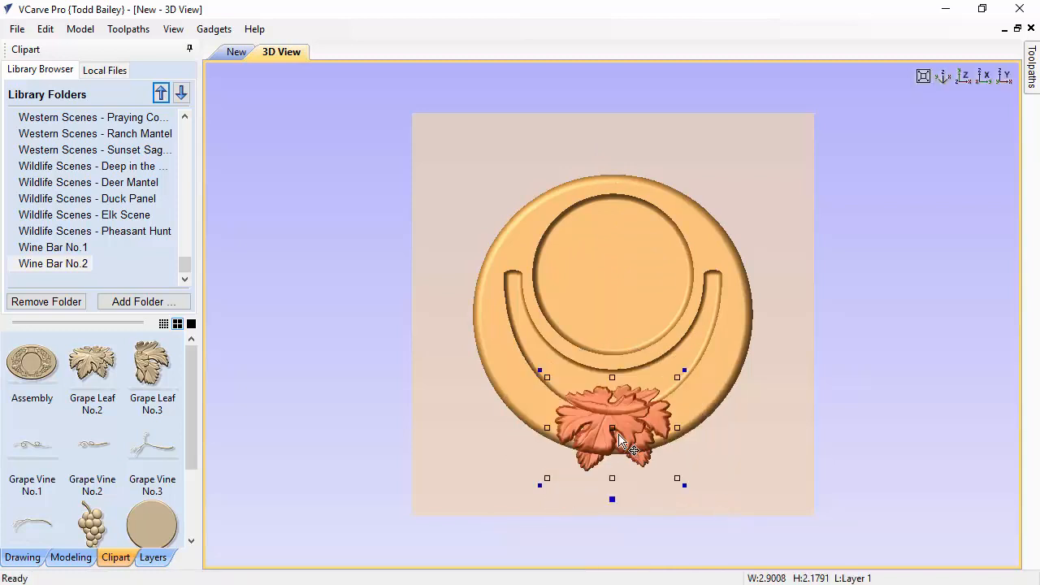
{"action": "left_click_drag", "start_coordinate": [613, 426], "coordinate": [613, 416]}
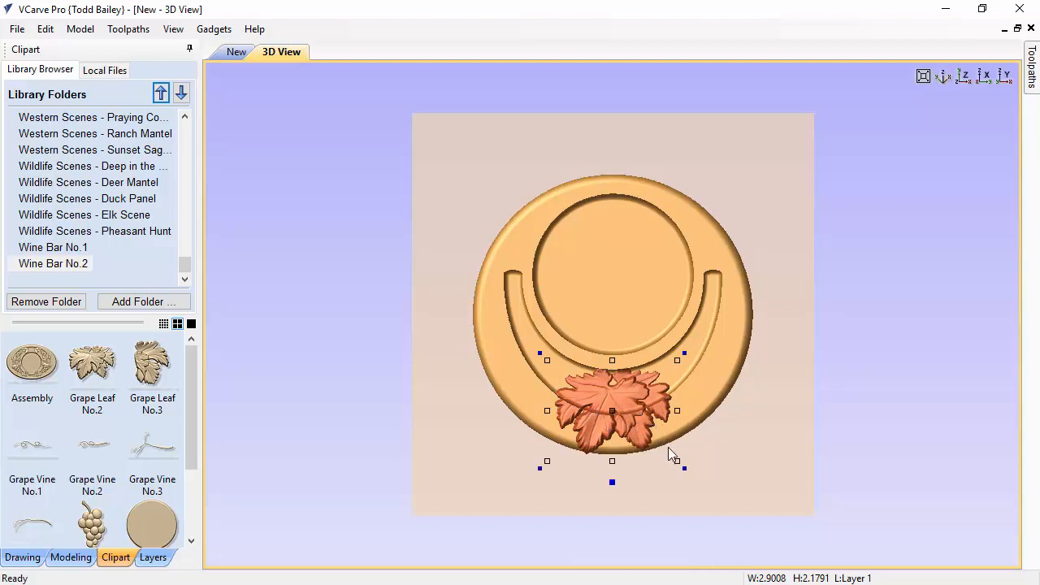
{"action": "left_click", "coordinate": [675, 461]}
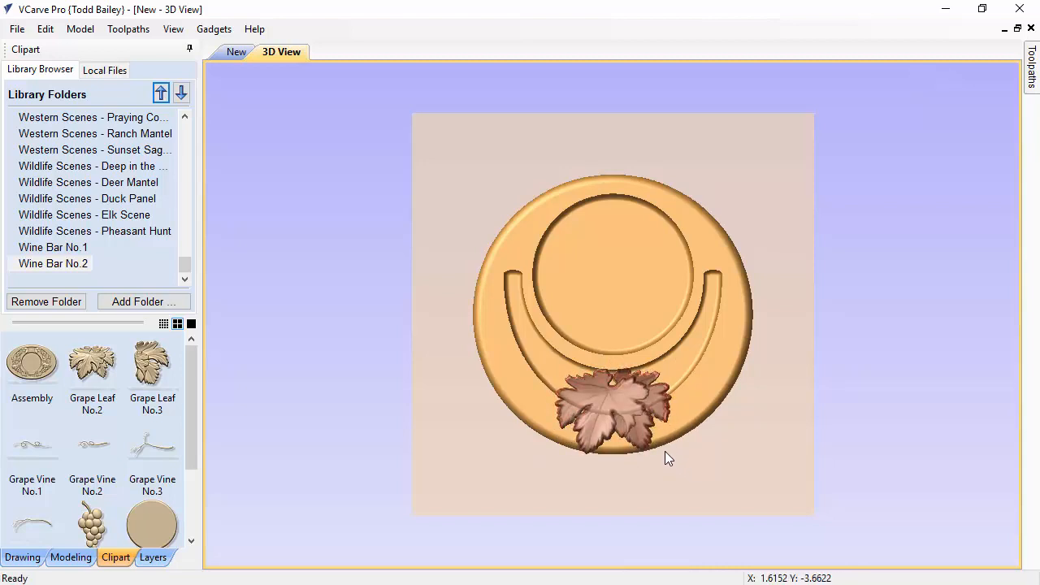
{"action": "left_click", "coordinate": [666, 453]}
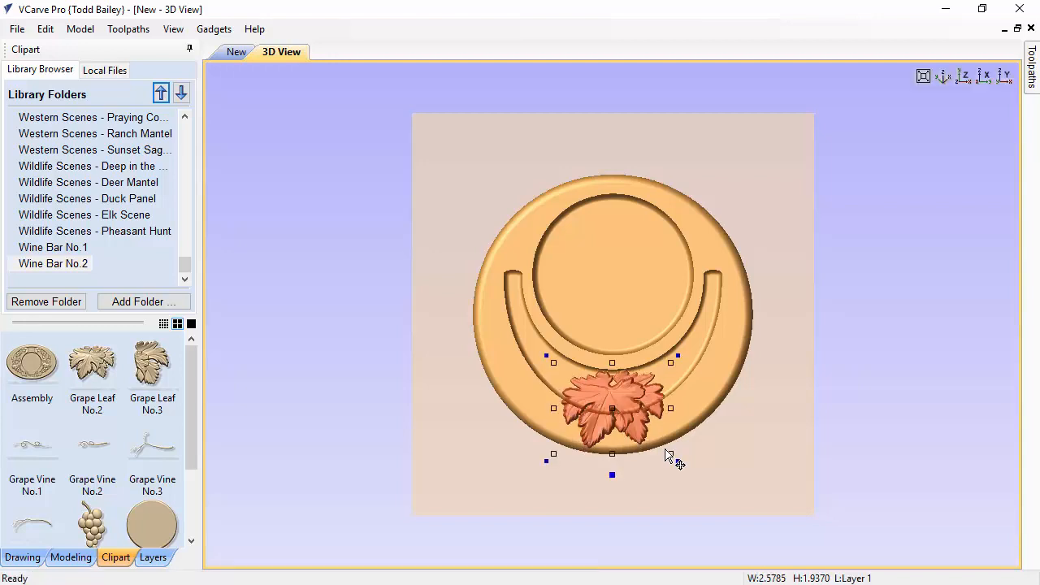
{"action": "left_click", "coordinate": [666, 452]}
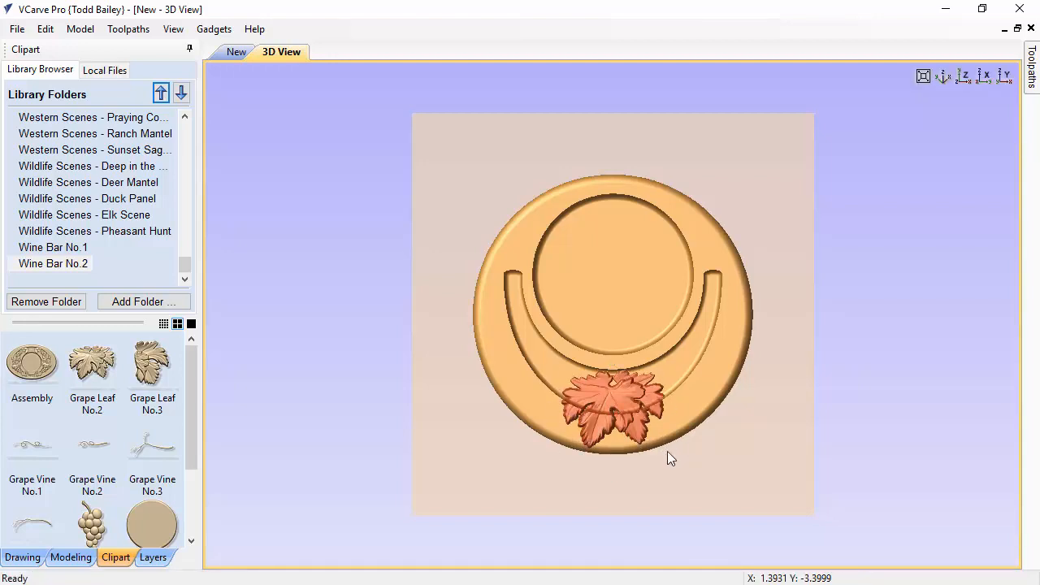
{"action": "left_click", "coordinate": [662, 446]}
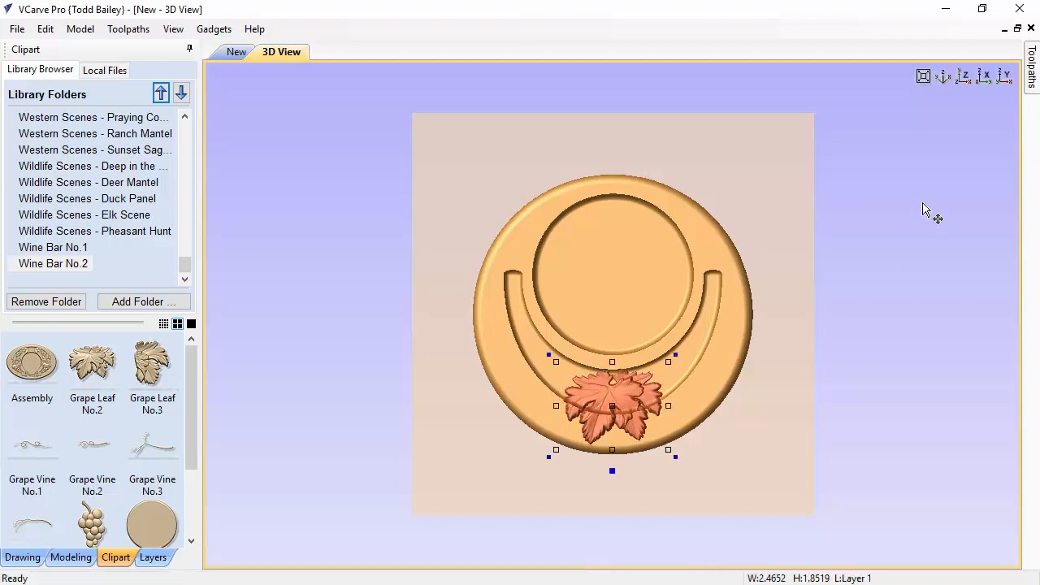
Inspect the grape leaf over the recess in 3D and set the Details level's combine mode to Merge
{"action": "scroll", "coordinate": [717, 299], "scroll_direction": "up", "scroll_amount": 3}
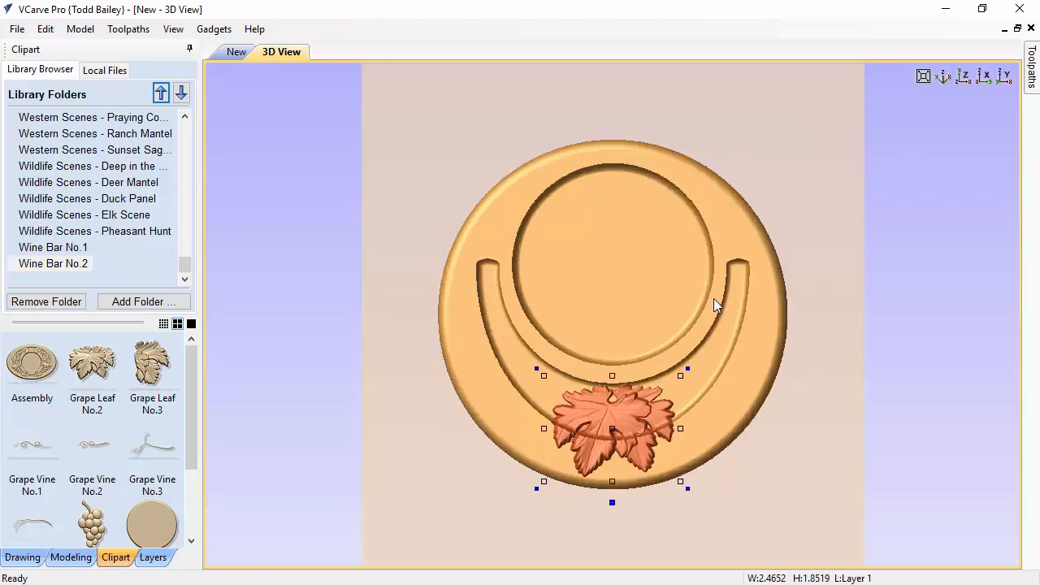
{"action": "left_click", "coordinate": [73, 558]}
{"action": "mouse_move", "coordinate": [126, 244]}
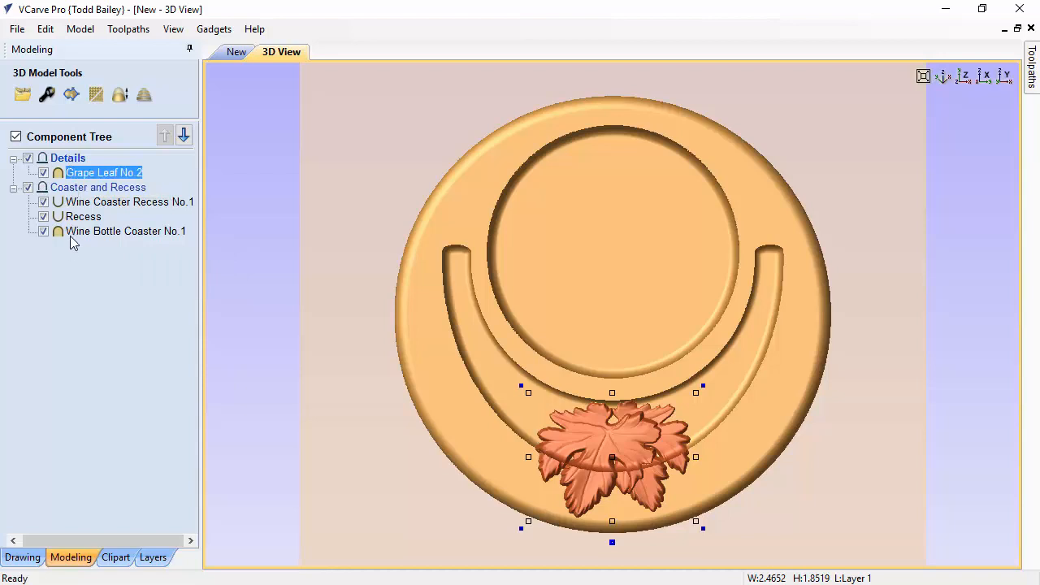
{"action": "left_click", "coordinate": [67, 158]}
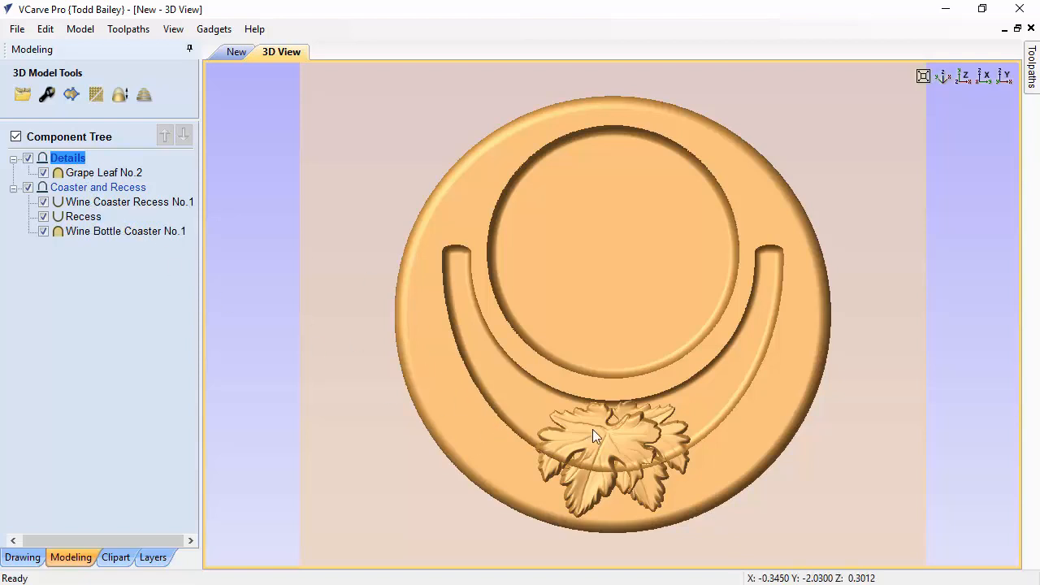
{"action": "left_click_drag", "start_coordinate": [438, 516], "coordinate": [685, 396]}
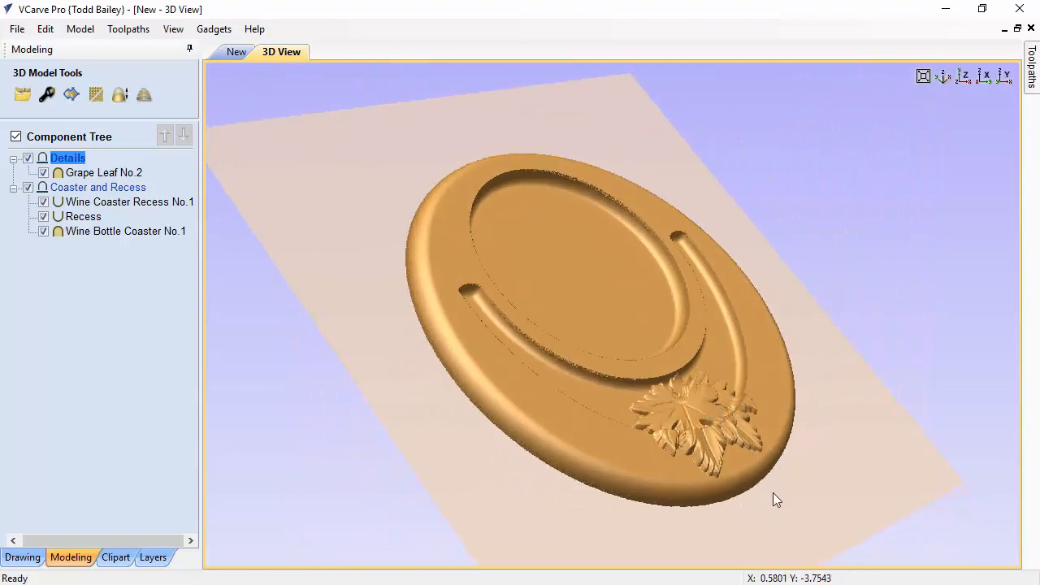
{"action": "left_click", "coordinate": [964, 76]}
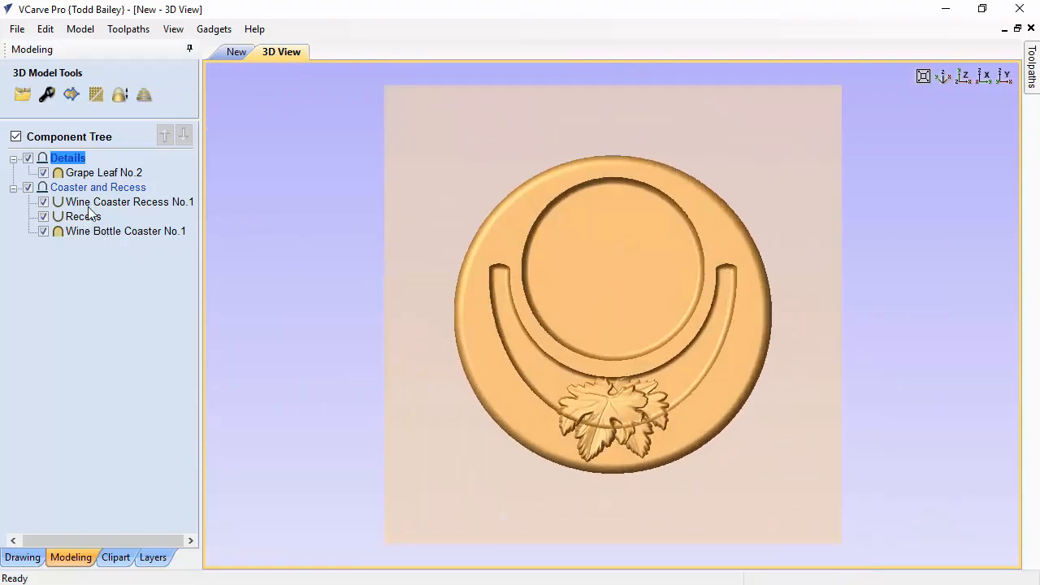
{"action": "right_click", "coordinate": [71, 158]}
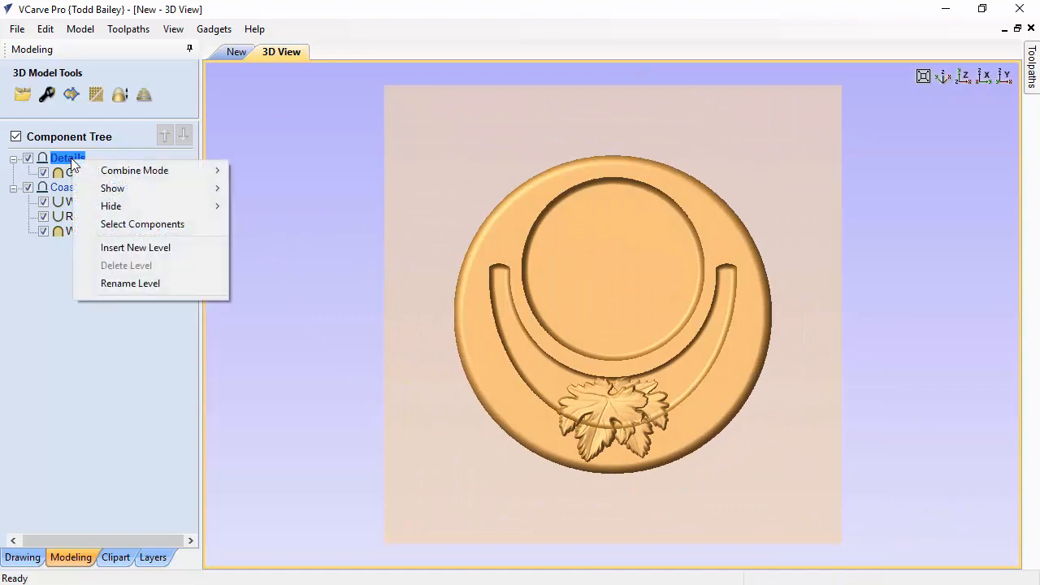
{"action": "mouse_move", "coordinate": [133, 167]}
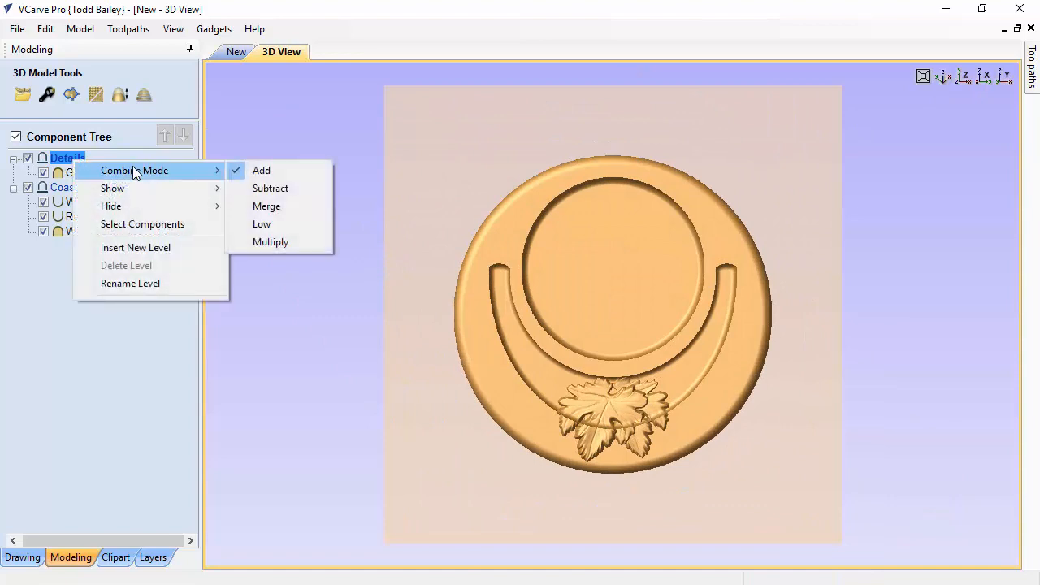
{"action": "left_click", "coordinate": [262, 205]}
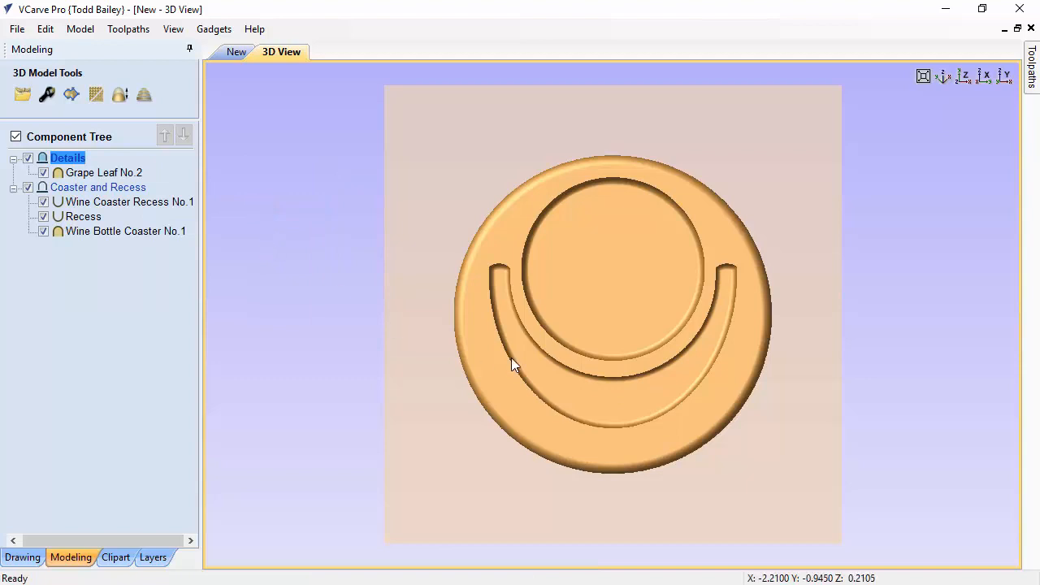
Set the Details level's base height to 0.167 inches in its component properties
{"action": "left_click", "coordinate": [122, 173]}
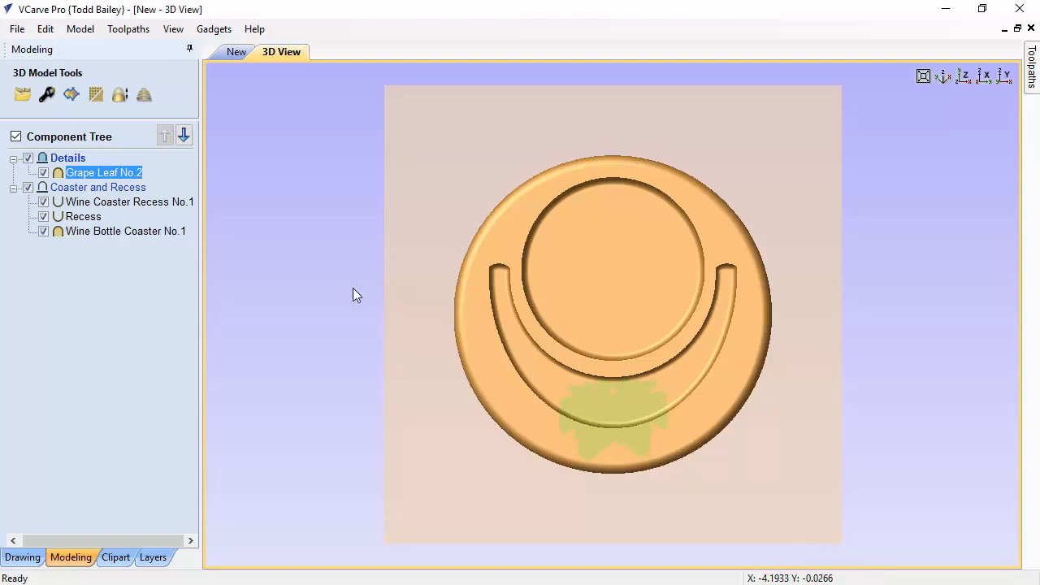
{"action": "left_click", "coordinate": [71, 162]}
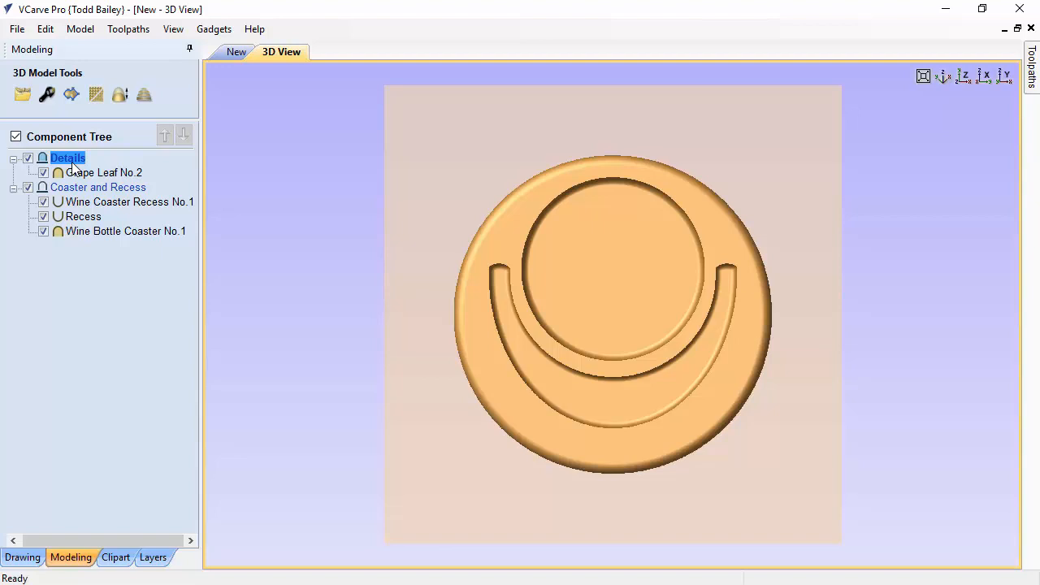
{"action": "left_click", "coordinate": [47, 95]}
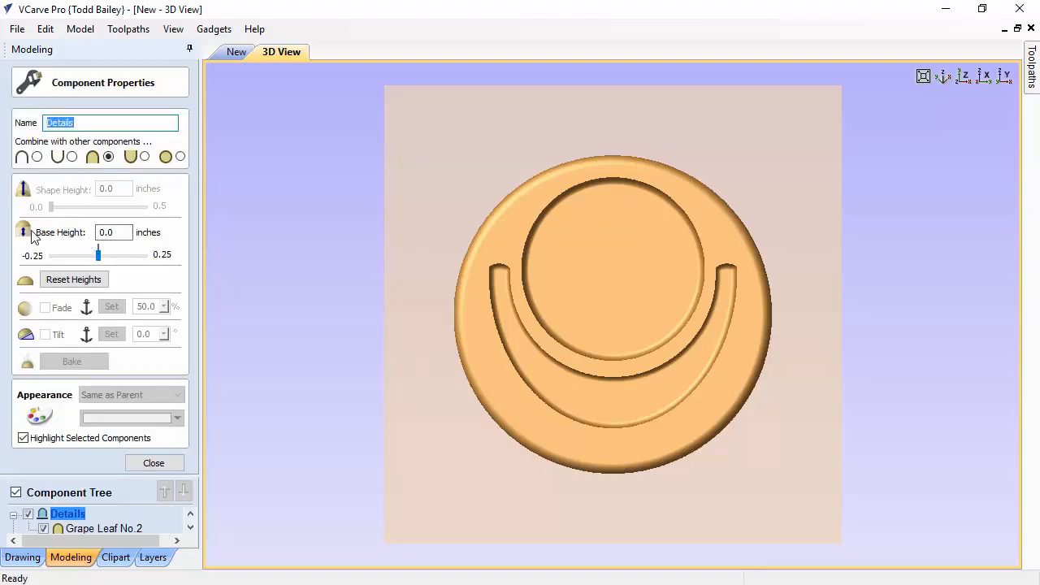
{"action": "left_click", "coordinate": [121, 234]}
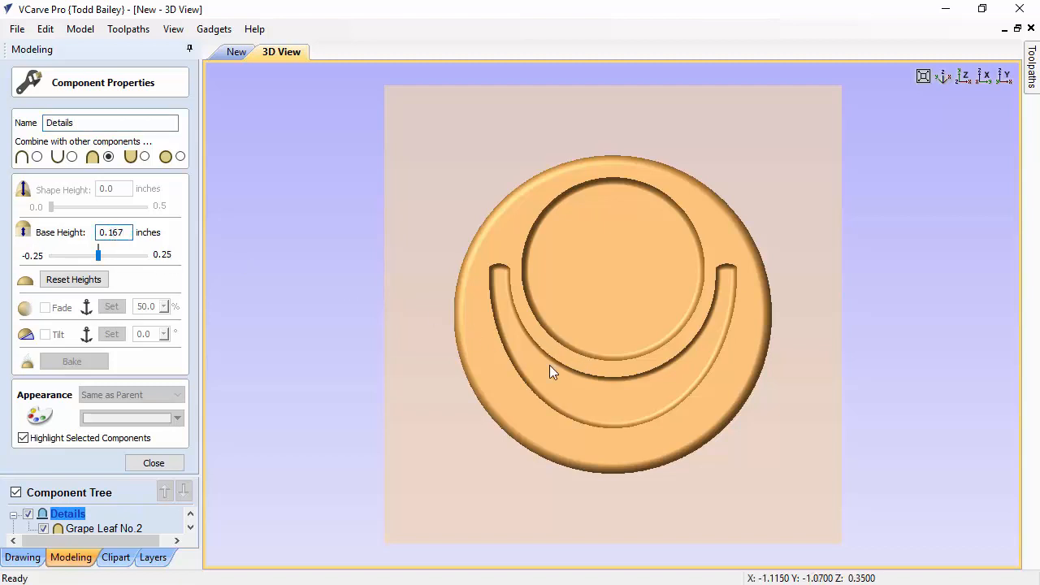
{"action": "key", "text": "Return"}
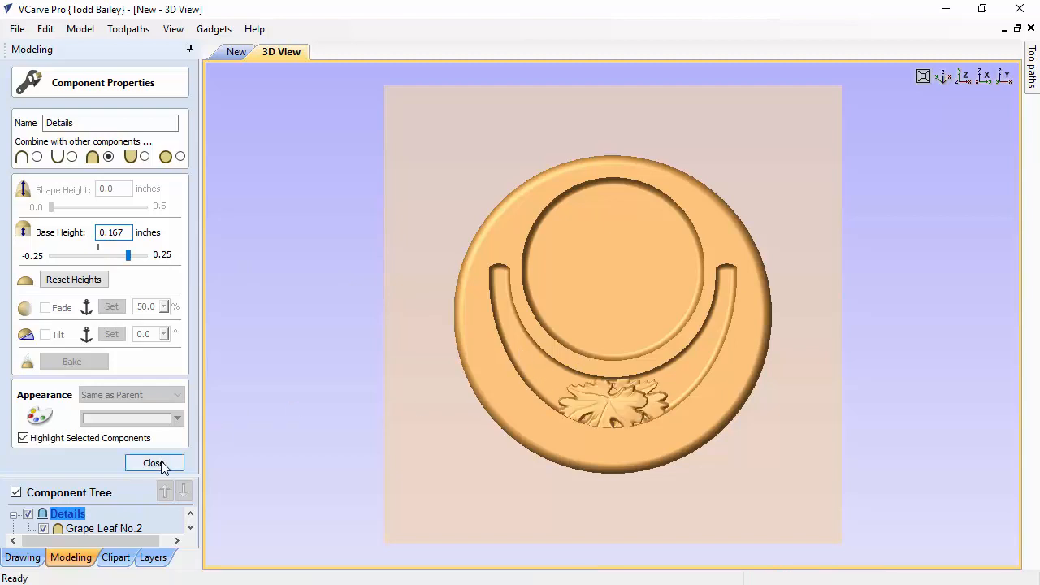
{"action": "left_click", "coordinate": [154, 464]}
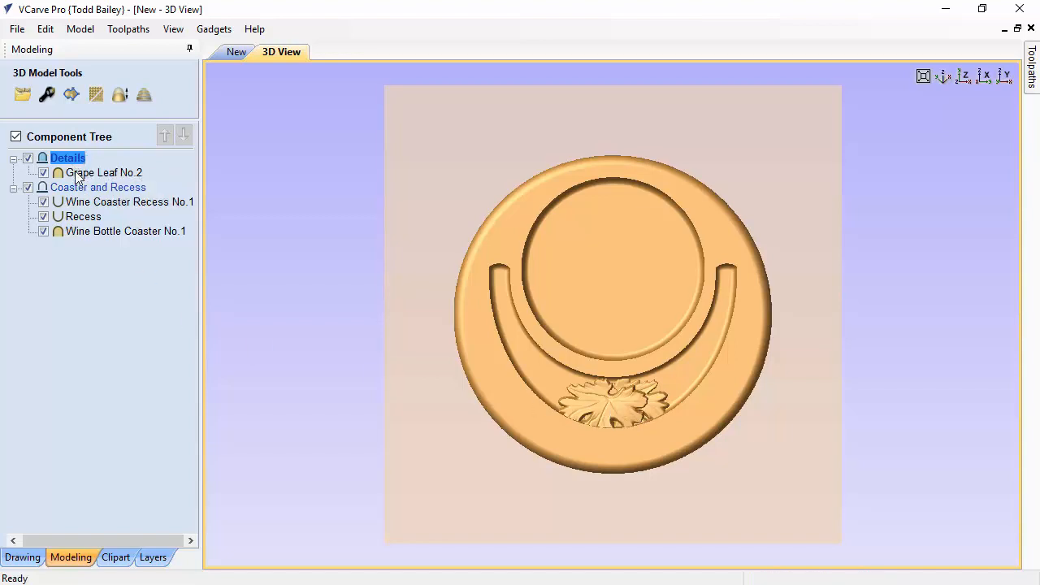
Set the Grape Leaf No.2 component's shape height to 0.25 inches
{"action": "left_click", "coordinate": [614, 414]}
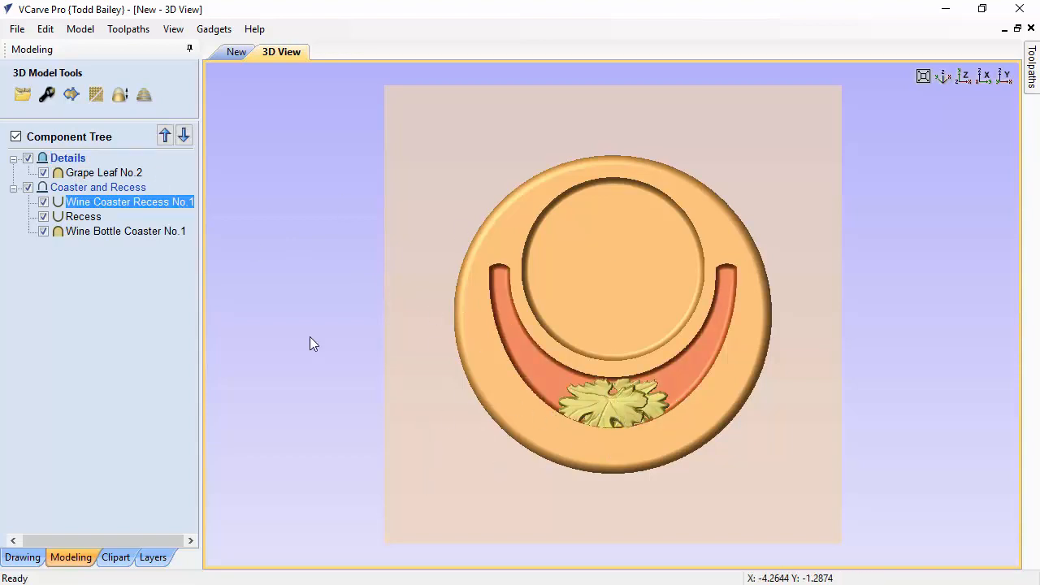
{"action": "left_click", "coordinate": [108, 173]}
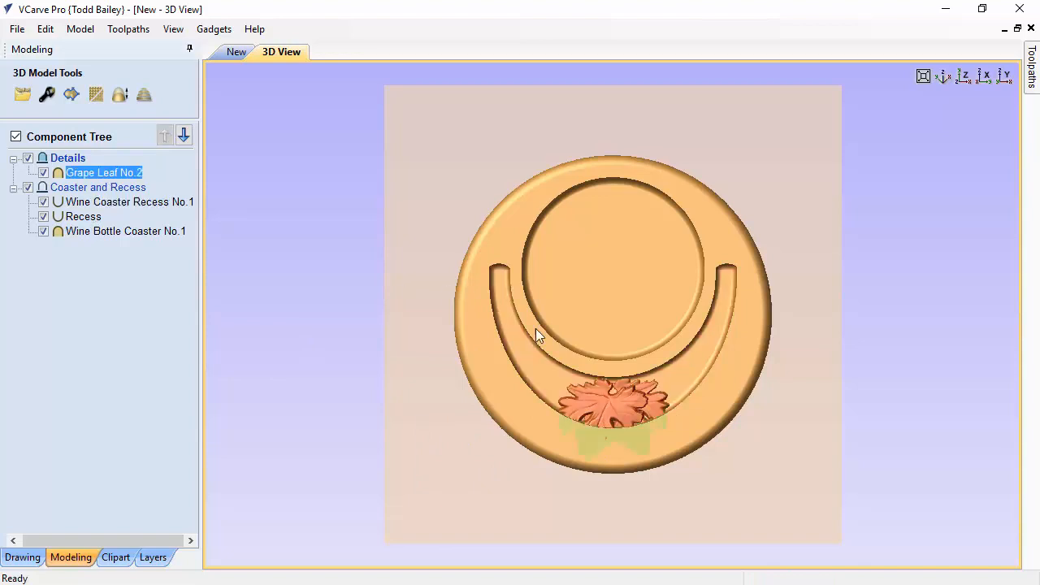
{"action": "left_click", "coordinate": [612, 410]}
{"action": "double_click", "coordinate": [612, 487]}
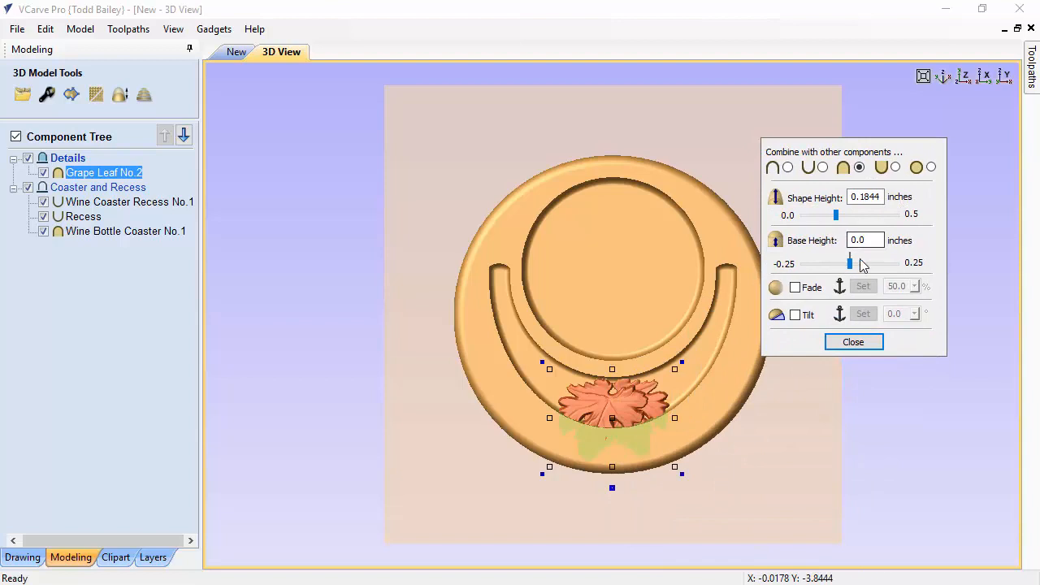
{"action": "left_click_drag", "start_coordinate": [857, 150], "coordinate": [904, 132]}
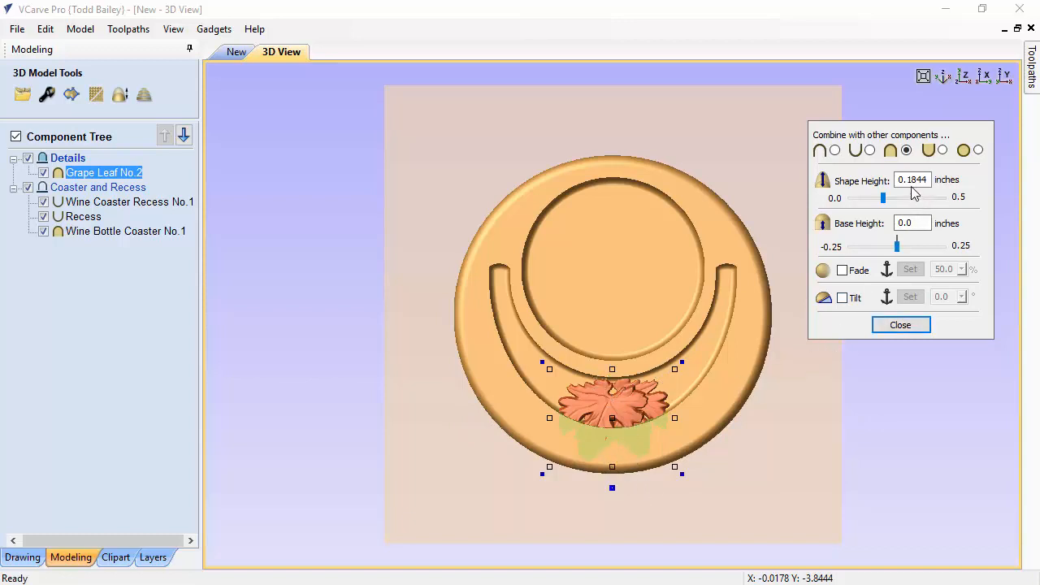
{"action": "left_click_drag", "start_coordinate": [909, 182], "coordinate": [941, 183]}
{"action": "type", "text": "25"}
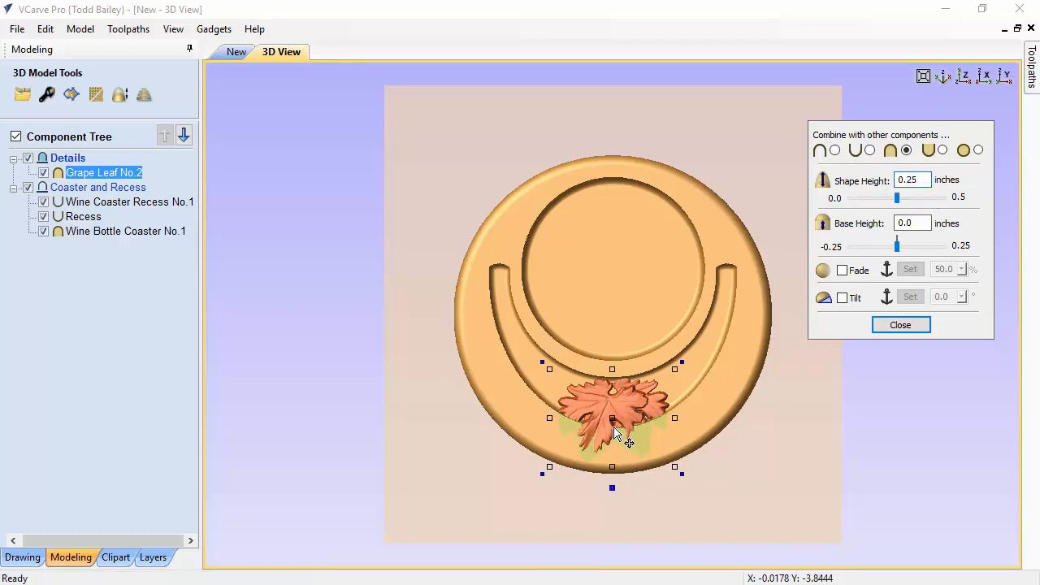
{"action": "left_click_drag", "start_coordinate": [542, 499], "coordinate": [562, 491]}
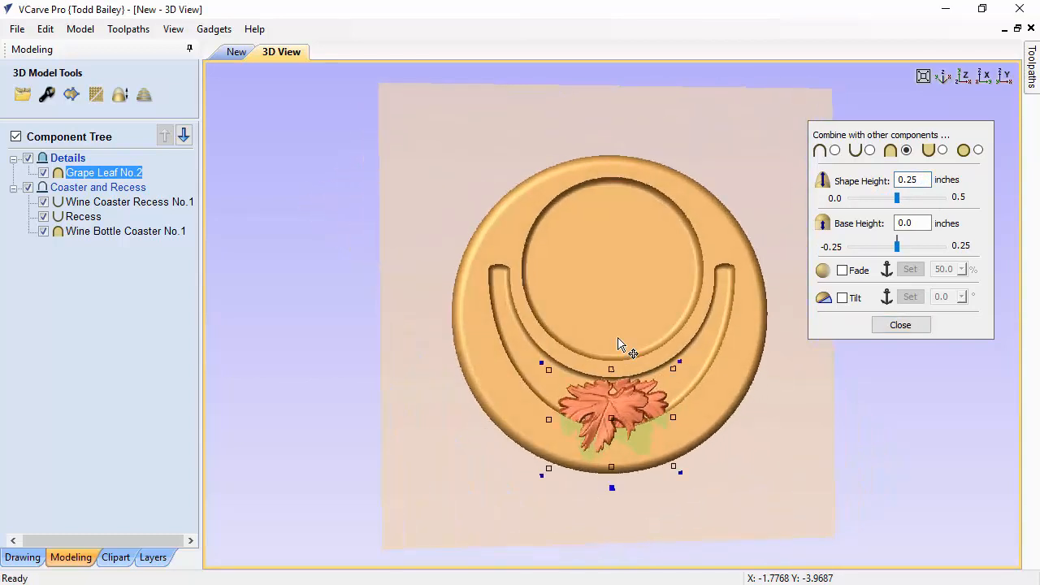
Enable tilt on the grape leaf, set its direction from the leaf toward the coaster's lower edge, and set the angle to 3 degrees
{"action": "left_click", "coordinate": [844, 299]}
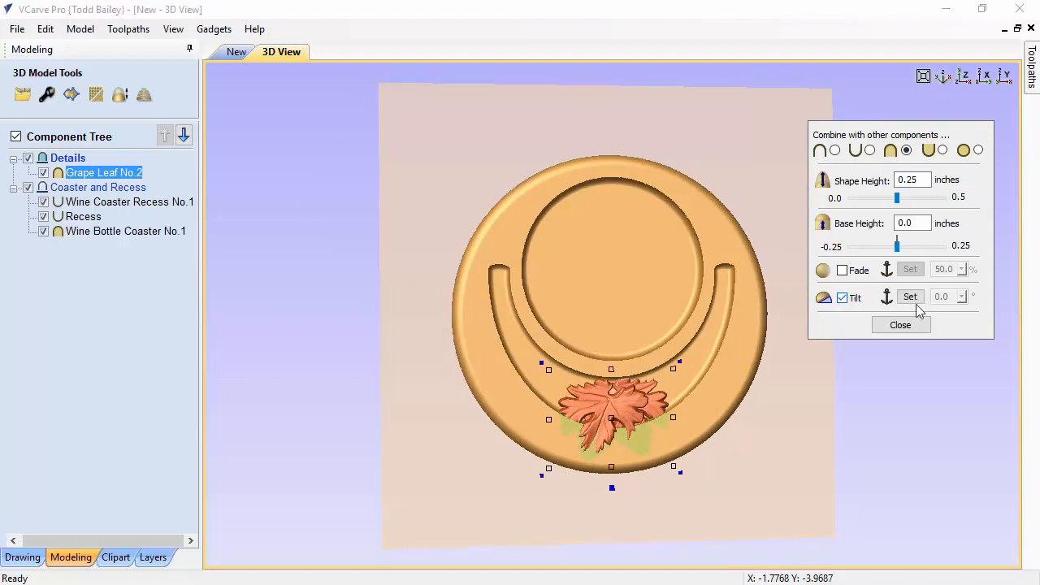
{"action": "left_click", "coordinate": [910, 297]}
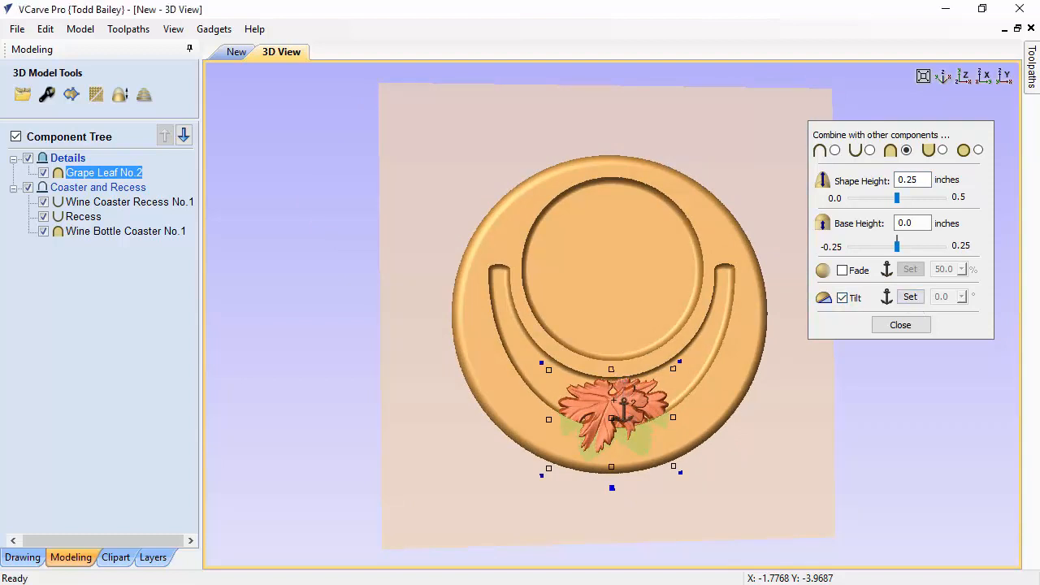
{"action": "left_click", "coordinate": [618, 479]}
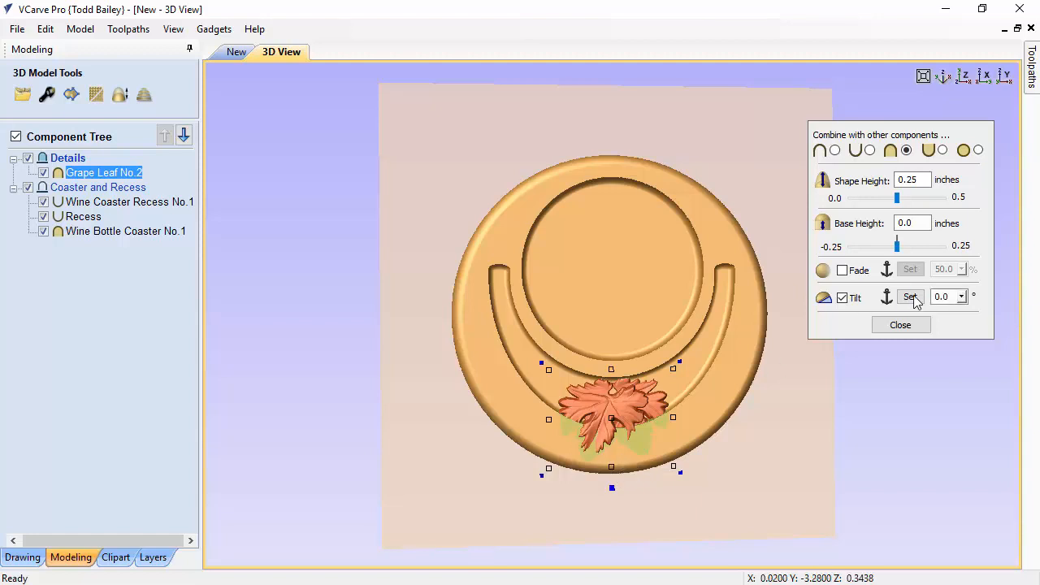
{"action": "double_click", "coordinate": [947, 297]}
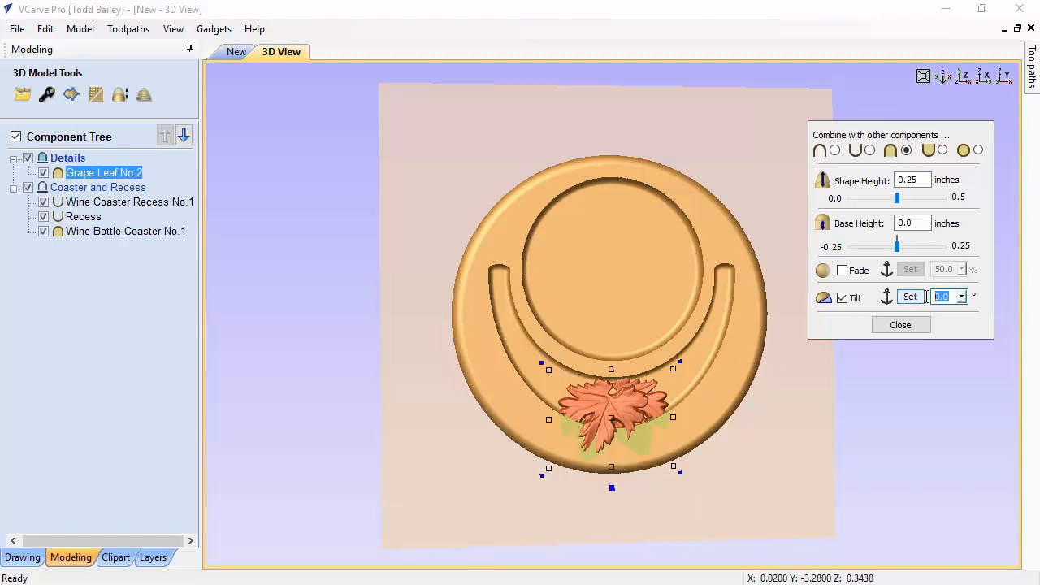
{"action": "type", "text": "3"}
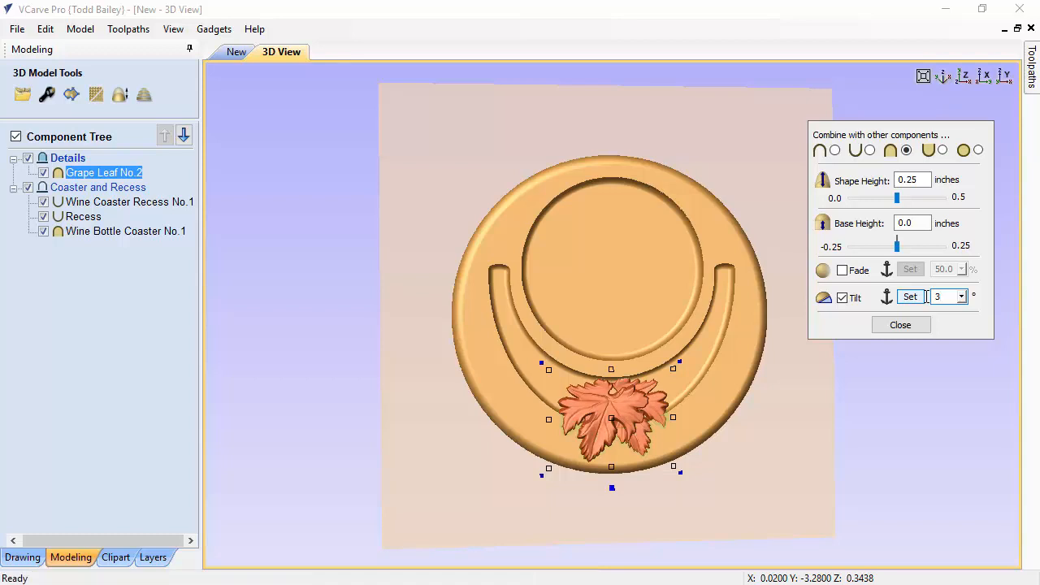
Set the grape leaf's tilt angle to 4 degrees and inspect the leaf at an oblique angle
{"action": "left_click", "coordinate": [945, 297]}
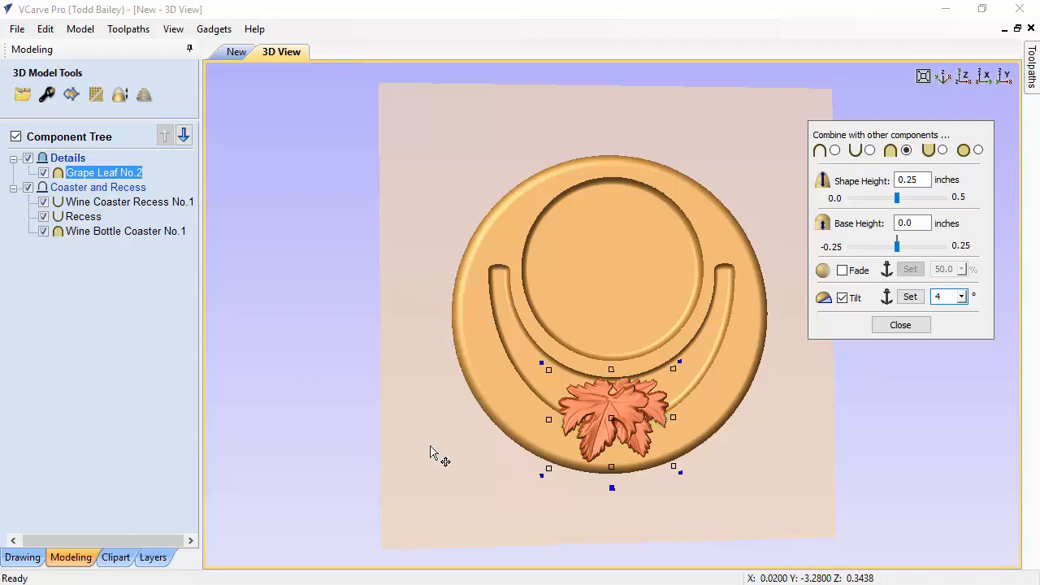
{"action": "left_click_drag", "start_coordinate": [430, 453], "coordinate": [561, 459]}
{"action": "left_click", "coordinate": [561, 459]}
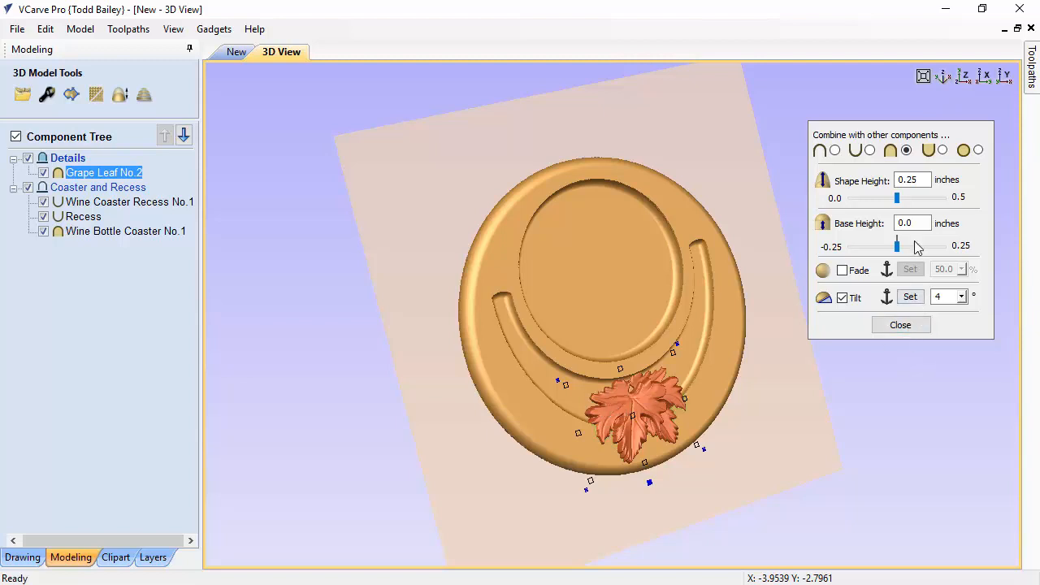
Set the grape leaf's base height to 0.1 inches and check how it sits over the recess
{"action": "left_click_drag", "start_coordinate": [917, 225], "coordinate": [888, 224]}
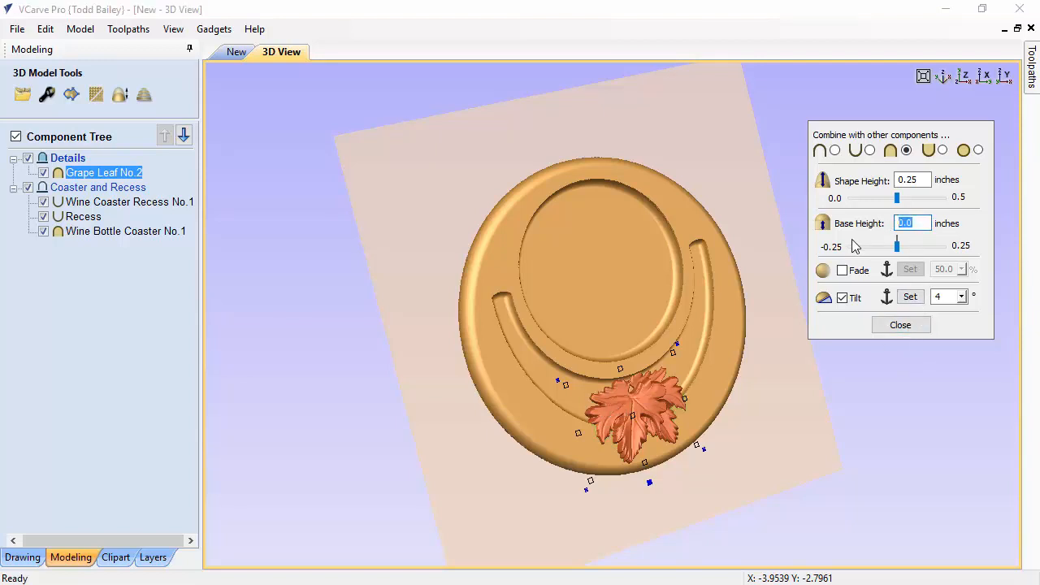
{"action": "type", "text": ".1"}
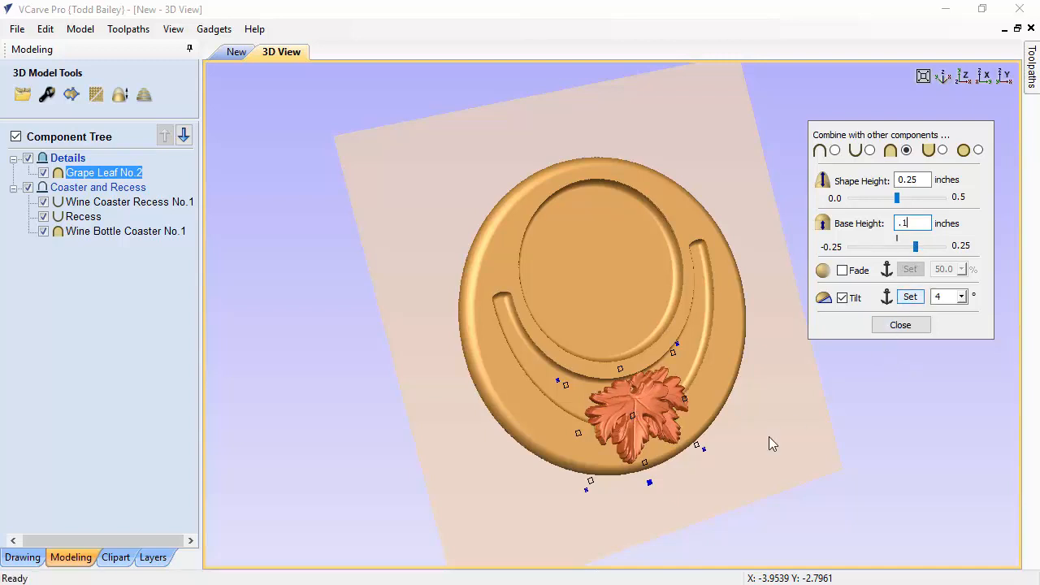
{"action": "left_click_drag", "start_coordinate": [691, 422], "coordinate": [512, 415]}
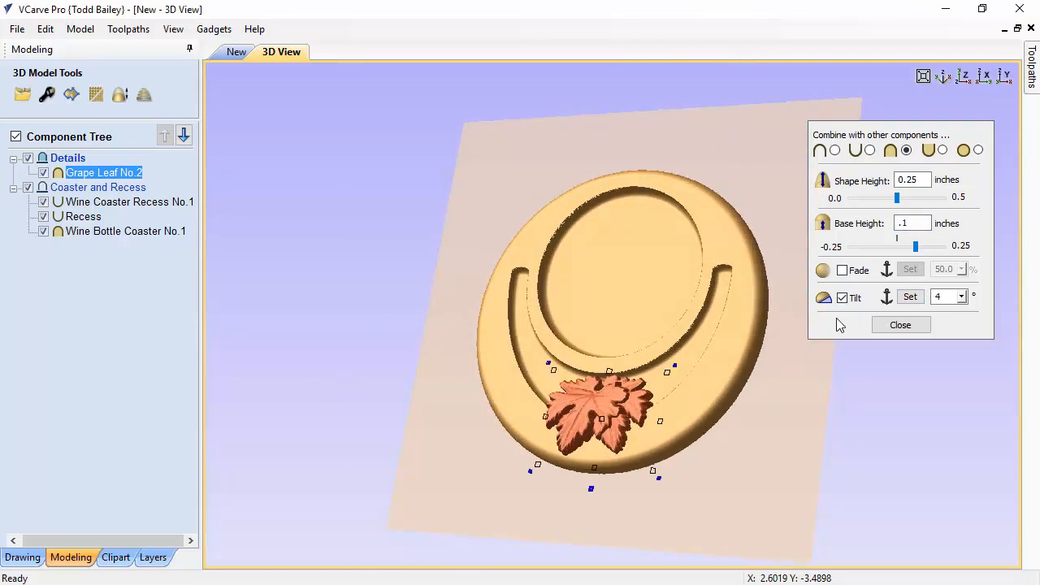
Set the grape leaf's tilt angle to 3 degrees and review it in 3D
{"action": "double_click", "coordinate": [940, 297]}
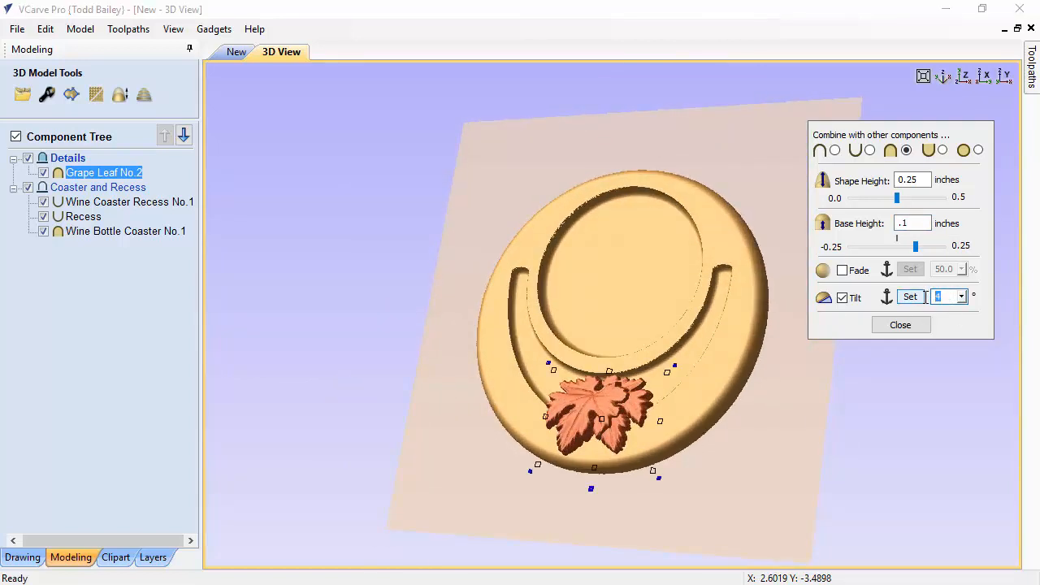
{"action": "type", "text": "3"}
{"action": "left_click_drag", "start_coordinate": [754, 469], "coordinate": [848, 499]}
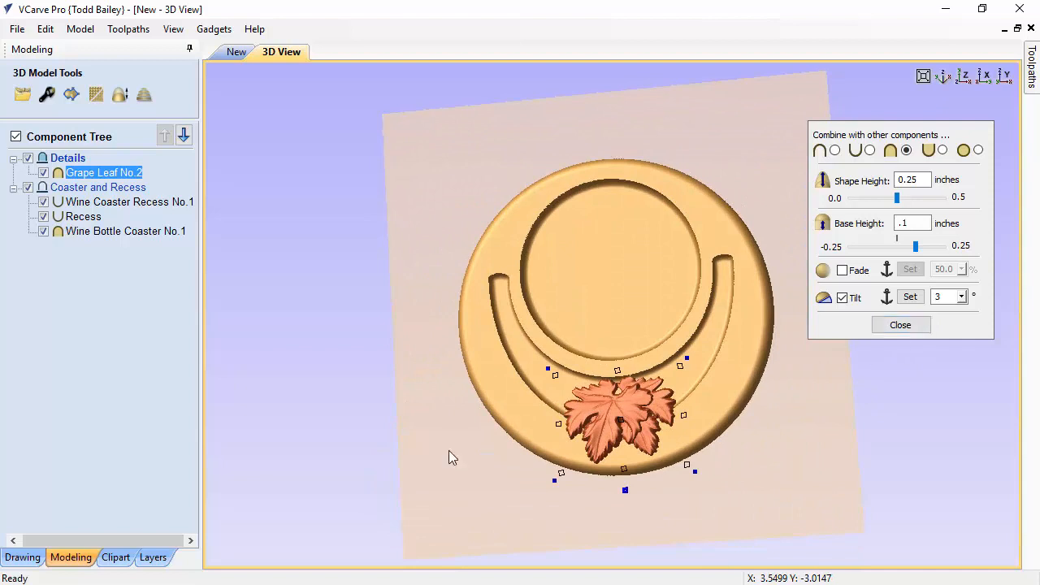
{"action": "left_click_drag", "start_coordinate": [409, 373], "coordinate": [425, 365]}
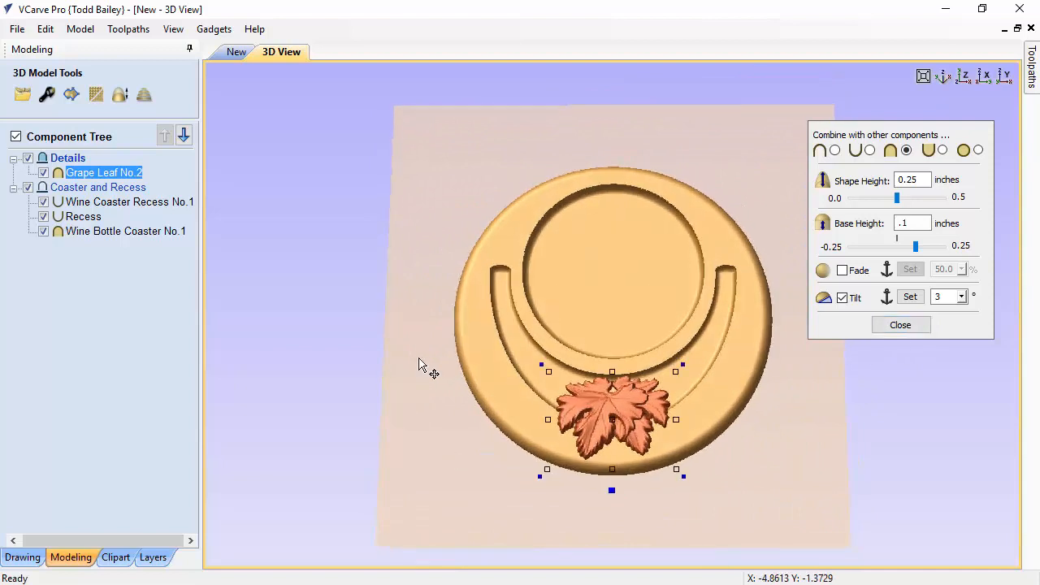
Add the Grapes No.2 clipart from the Wine Bar No.2 folder and scale it down to a small cluster with 0.17 inch shape height
{"action": "left_click", "coordinate": [116, 558]}
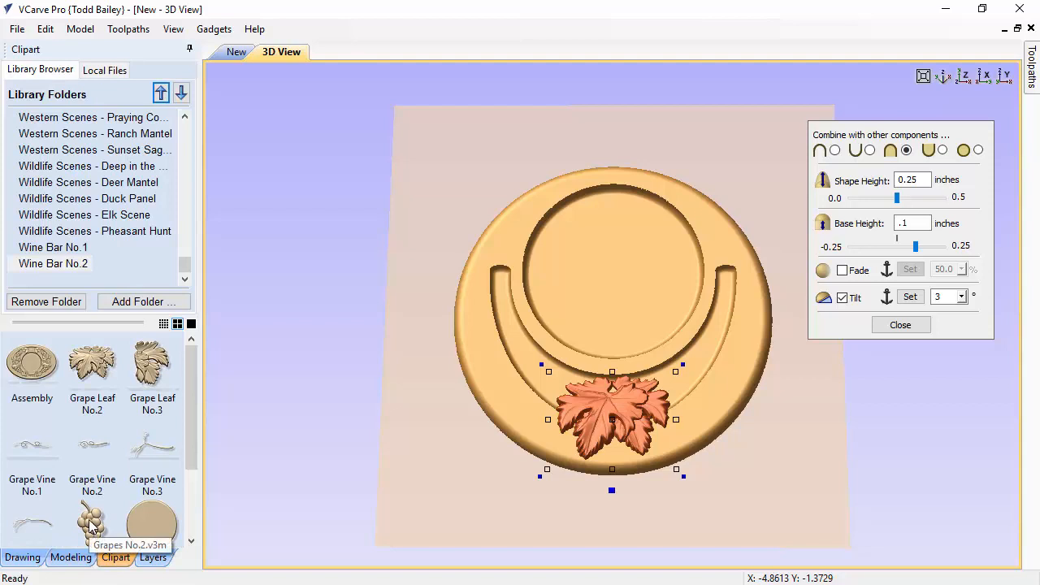
{"action": "left_click_drag", "start_coordinate": [92, 524], "coordinate": [568, 333]}
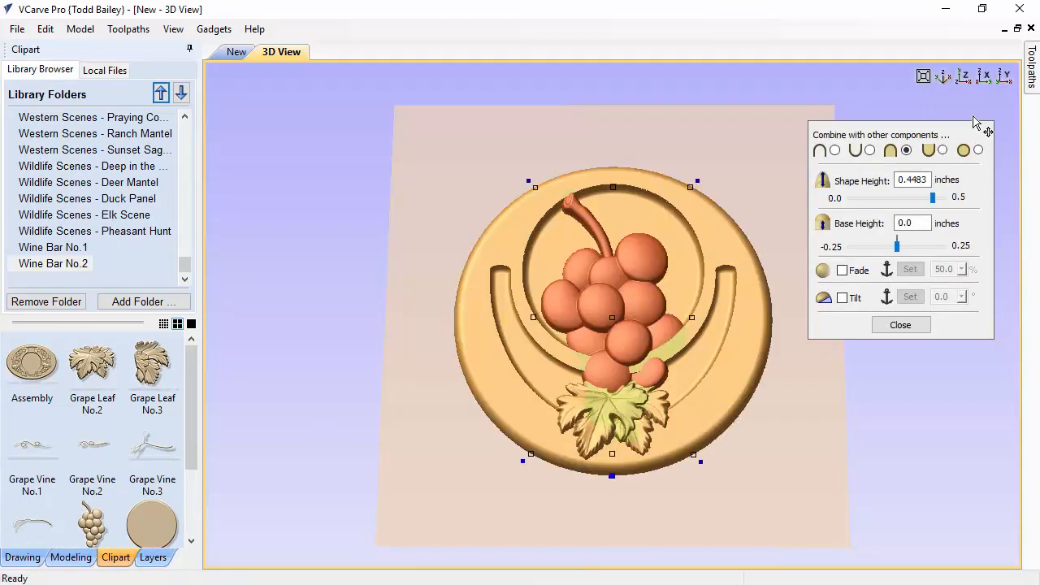
{"action": "left_click", "coordinate": [964, 75]}
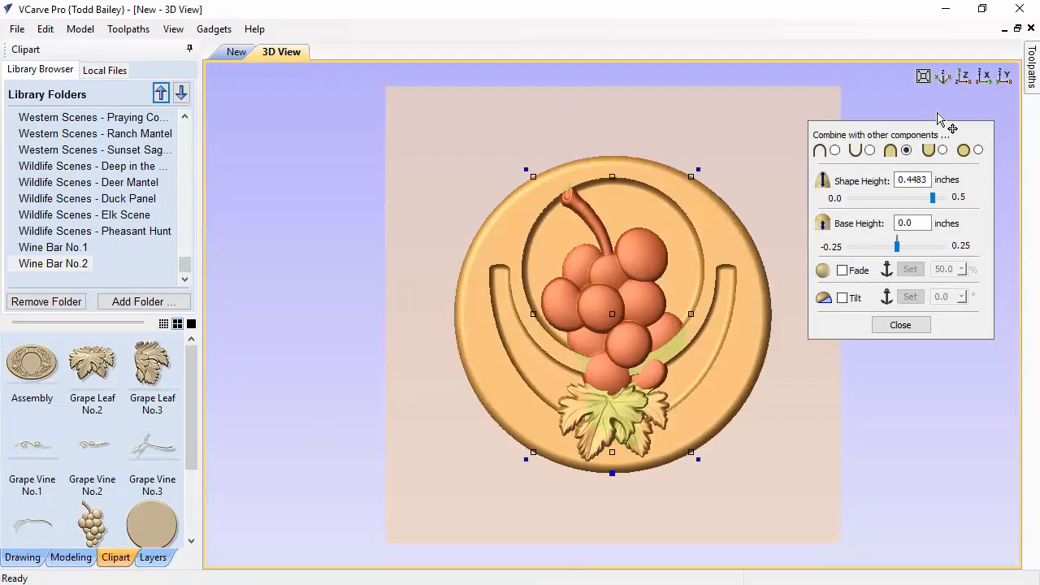
{"action": "left_click", "coordinate": [685, 192]}
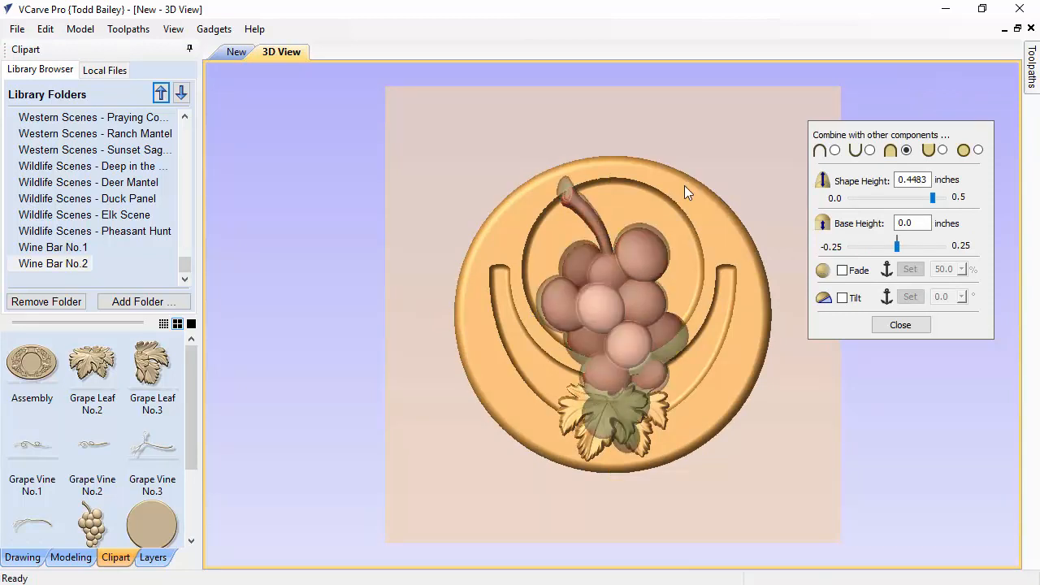
{"action": "left_click_drag", "start_coordinate": [685, 192], "coordinate": [641, 245]}
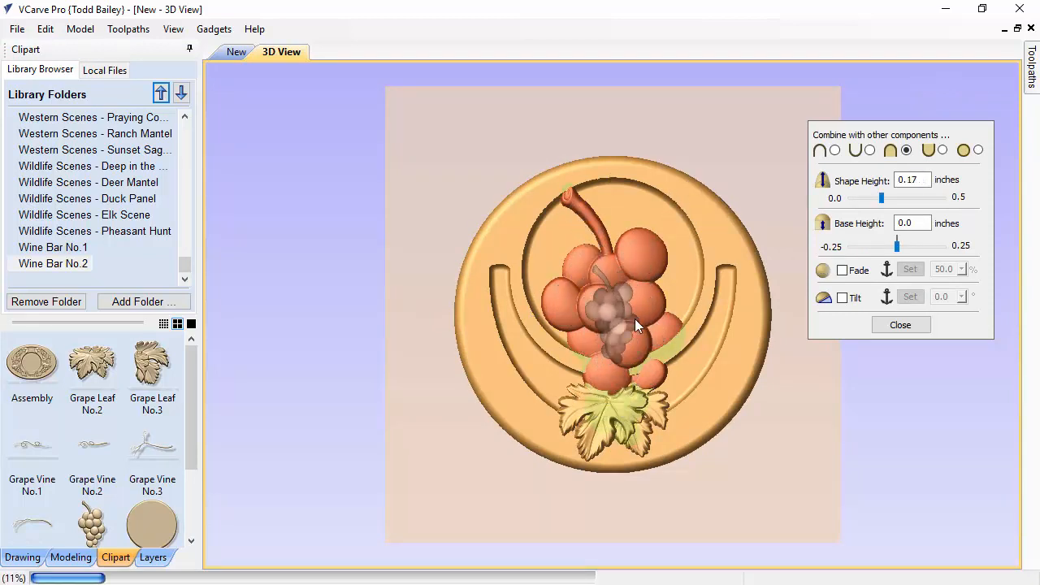
Move and rotate the grape cluster to follow the left arm of the crescent recess, tucked against the grape leaf
{"action": "left_click_drag", "start_coordinate": [613, 321], "coordinate": [548, 389]}
{"action": "left_click_drag", "start_coordinate": [597, 327], "coordinate": [575, 490]}
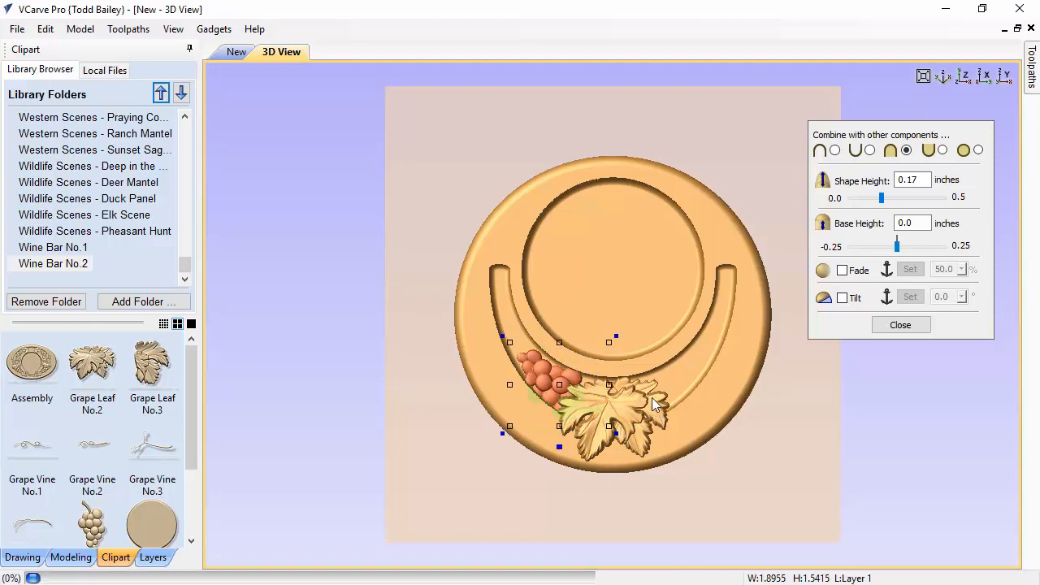
{"action": "left_click_drag", "start_coordinate": [616, 331], "coordinate": [619, 338]}
{"action": "key", "text": "Left"}
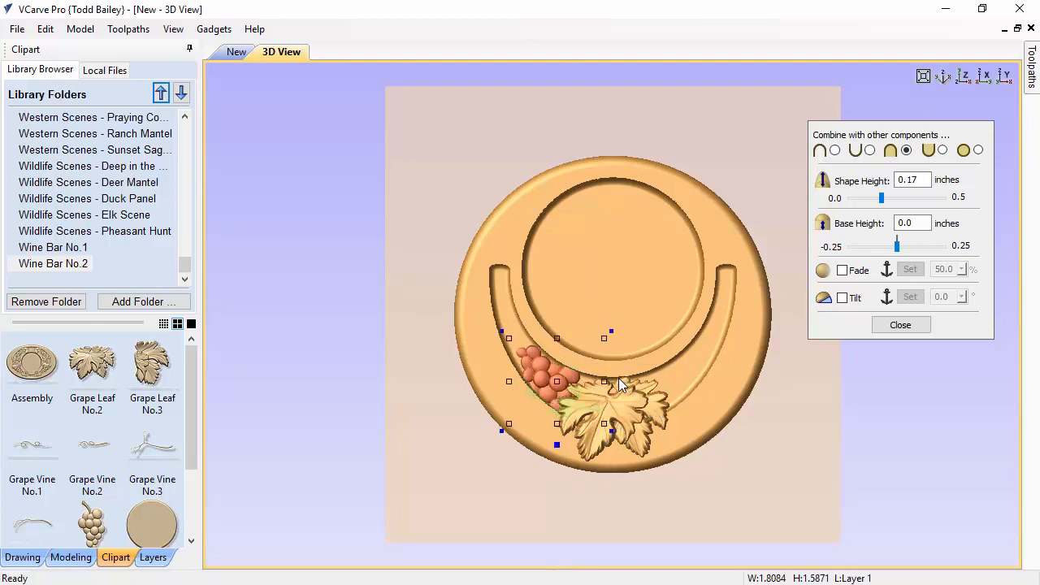
{"action": "key", "text": "Up"}
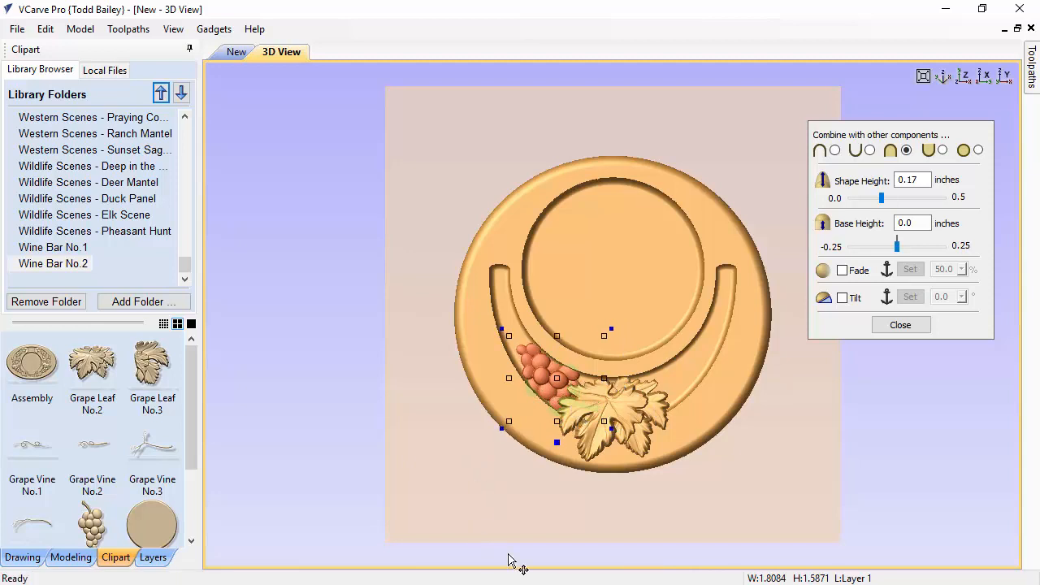
Inspect the grape cluster up close in 3D and set its shape height to 0.19 inches
{"action": "left_click_drag", "start_coordinate": [593, 499], "coordinate": [867, 361]}
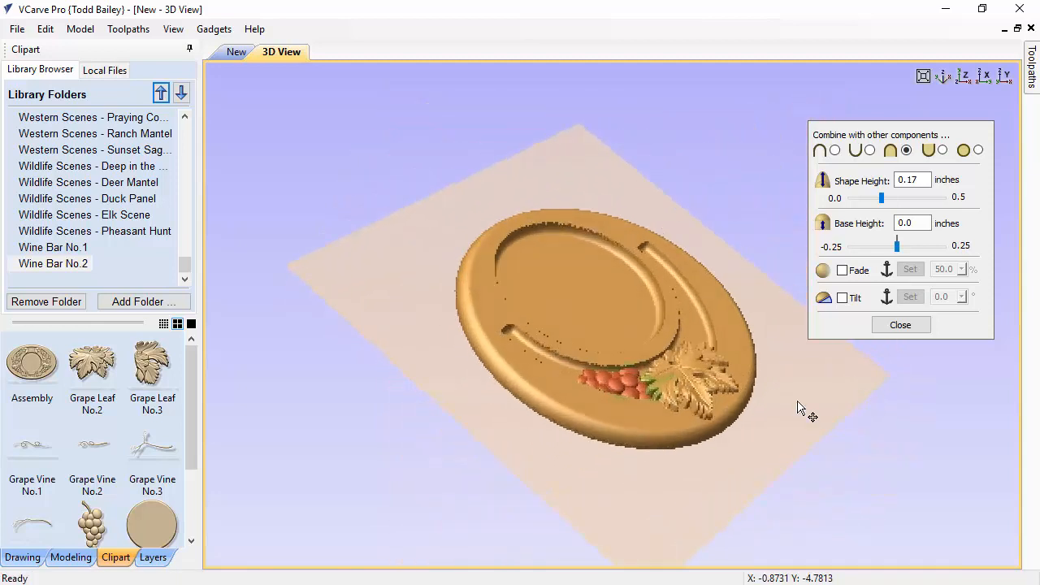
{"action": "scroll", "coordinate": [642, 420], "scroll_direction": "up", "scroll_amount": 5}
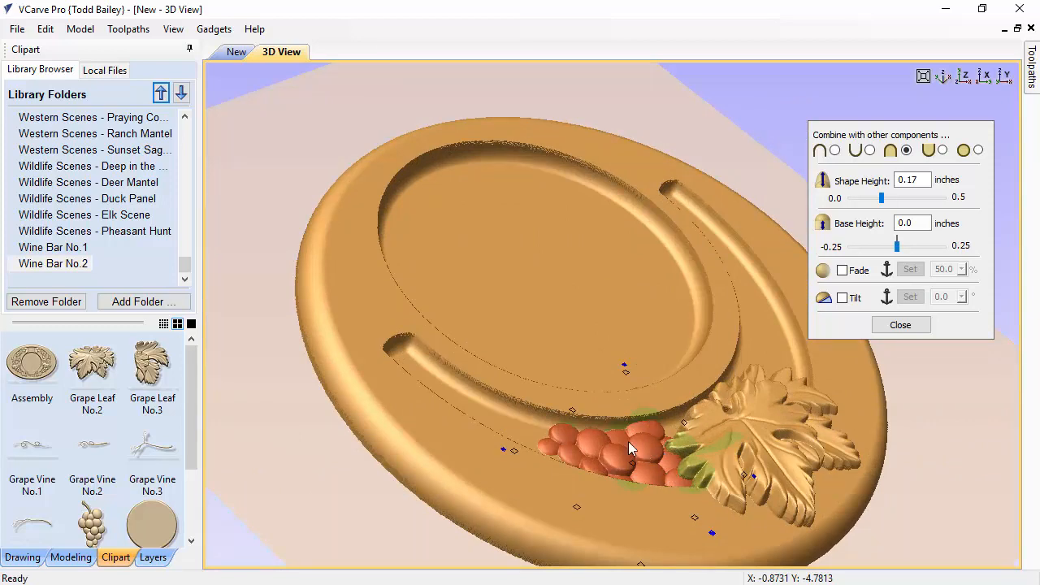
{"action": "left_click_drag", "start_coordinate": [970, 471], "coordinate": [712, 496]}
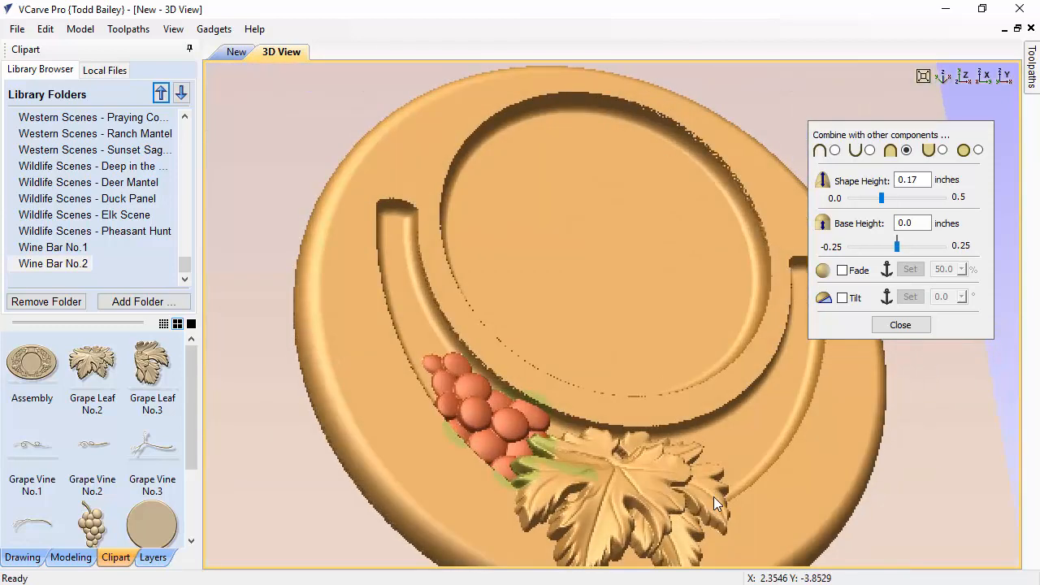
{"action": "left_click", "coordinate": [910, 180]}
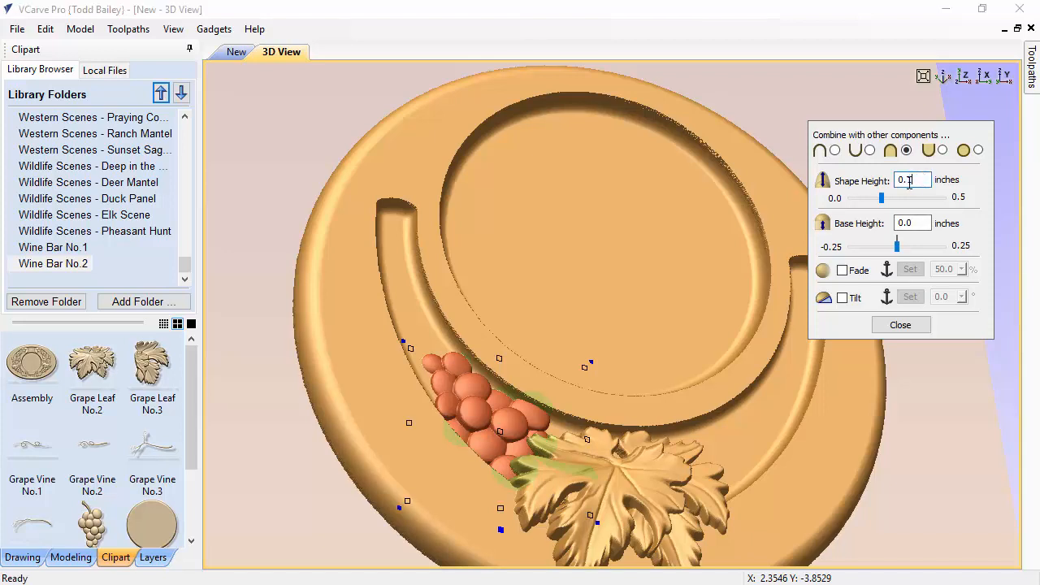
{"action": "type", "text": "9"}
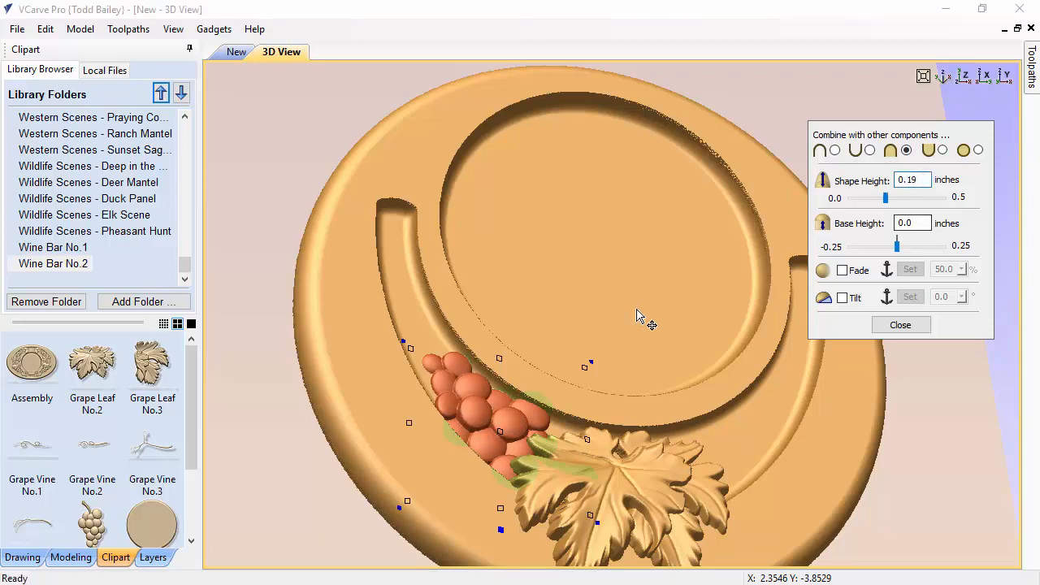
{"action": "left_click_drag", "start_coordinate": [641, 334], "coordinate": [469, 369]}
Create a horizontally mirrored copy of the grape cluster in the opposite arm of the crescent recess
{"action": "left_click", "coordinate": [965, 77]}
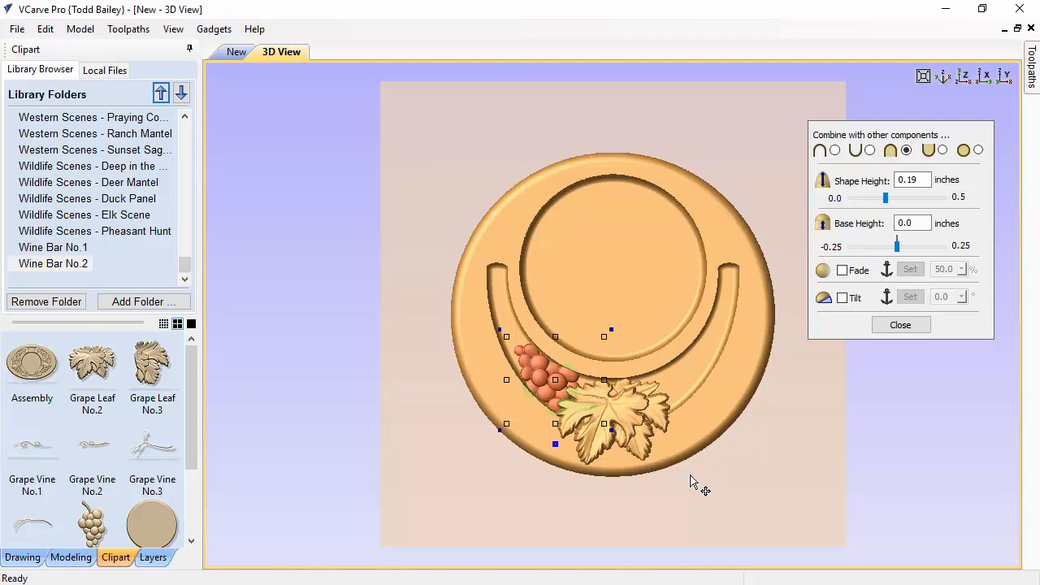
{"action": "key", "text": "ctrl+shift+h"}
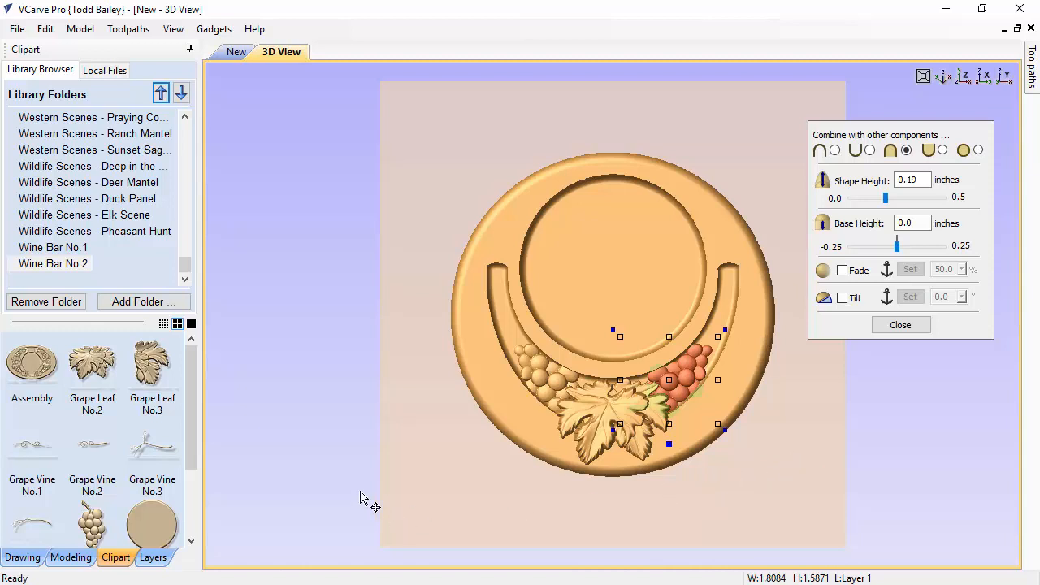
Add the Grape Leaf No.3 clipart, scale it down to about 0.147 inch shape height, and move it toward the crescent's left arm
{"action": "double_click", "coordinate": [155, 391]}
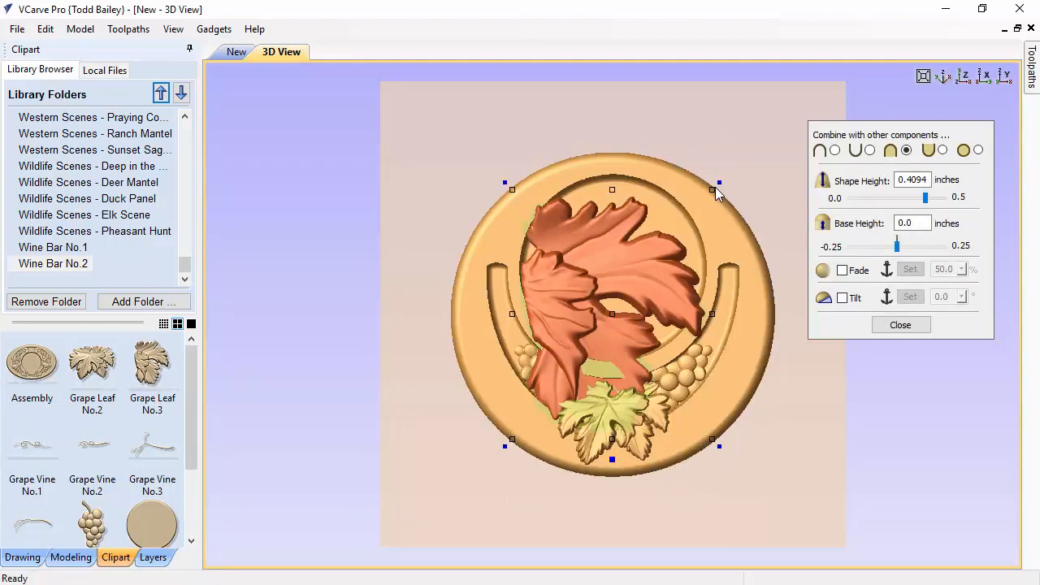
{"action": "left_click_drag", "start_coordinate": [714, 189], "coordinate": [566, 424]}
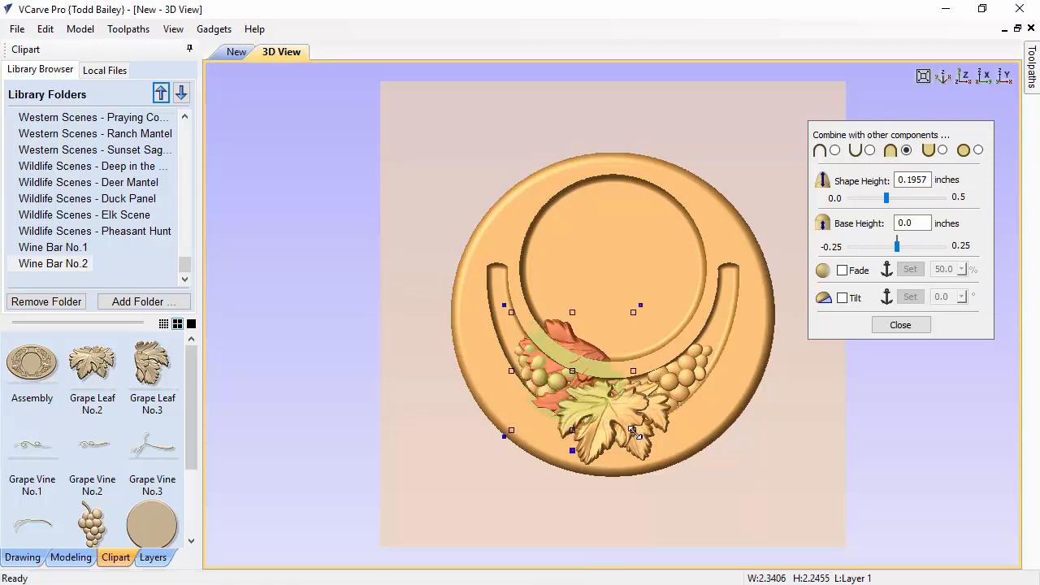
{"action": "left_click_drag", "start_coordinate": [638, 438], "coordinate": [520, 351]}
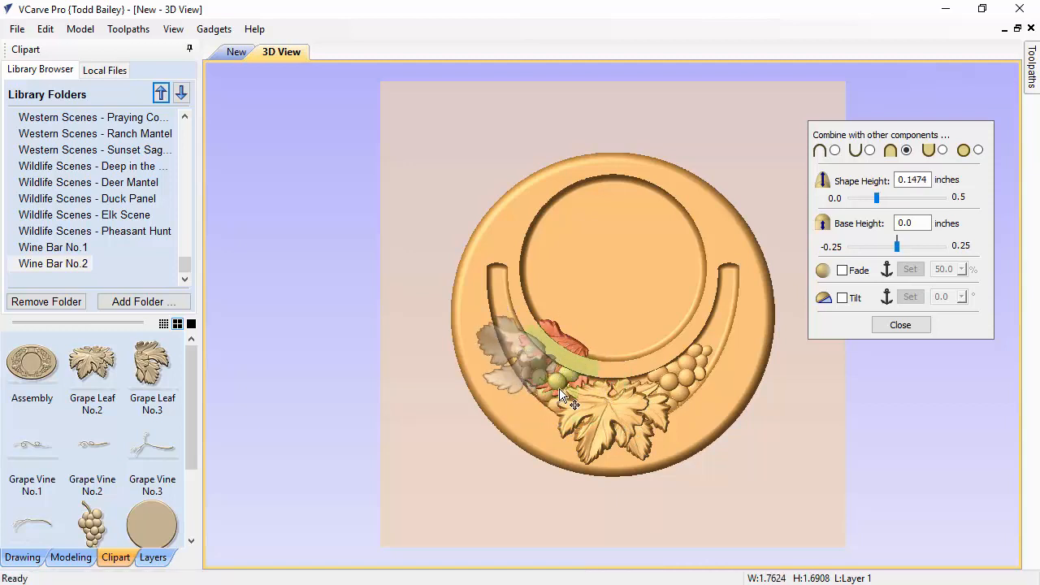
Rotate and position Grape Leaf No.3 over the crescent's left arm so it overlaps the outer end of the grape cluster
{"action": "left_click_drag", "start_coordinate": [569, 412], "coordinate": [559, 416]}
{"action": "key", "text": "Left"}
{"action": "key", "text": "Left"}
{"action": "key", "text": "Left"}
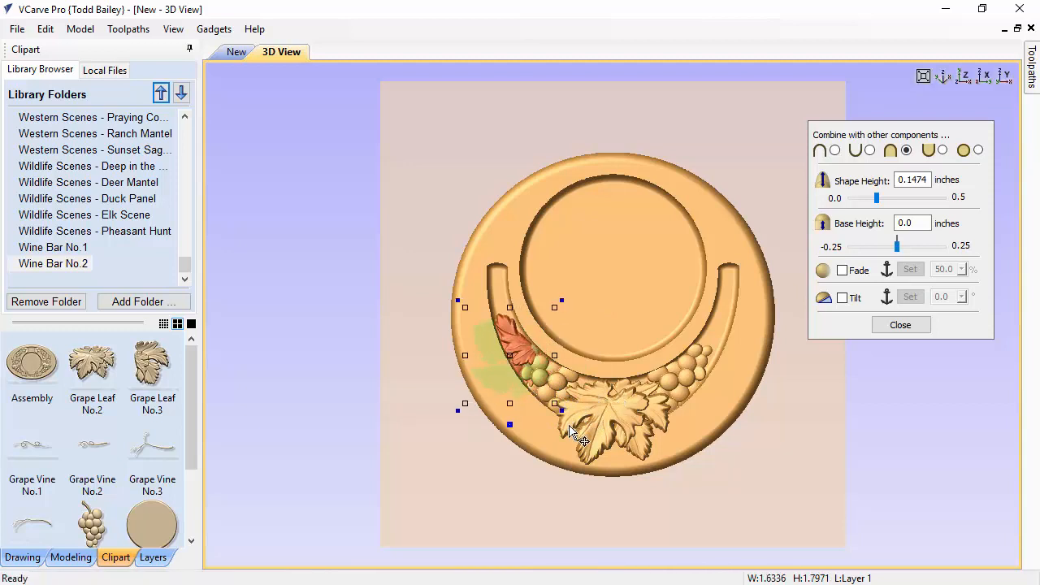
{"action": "left_click_drag", "start_coordinate": [560, 412], "coordinate": [559, 416]}
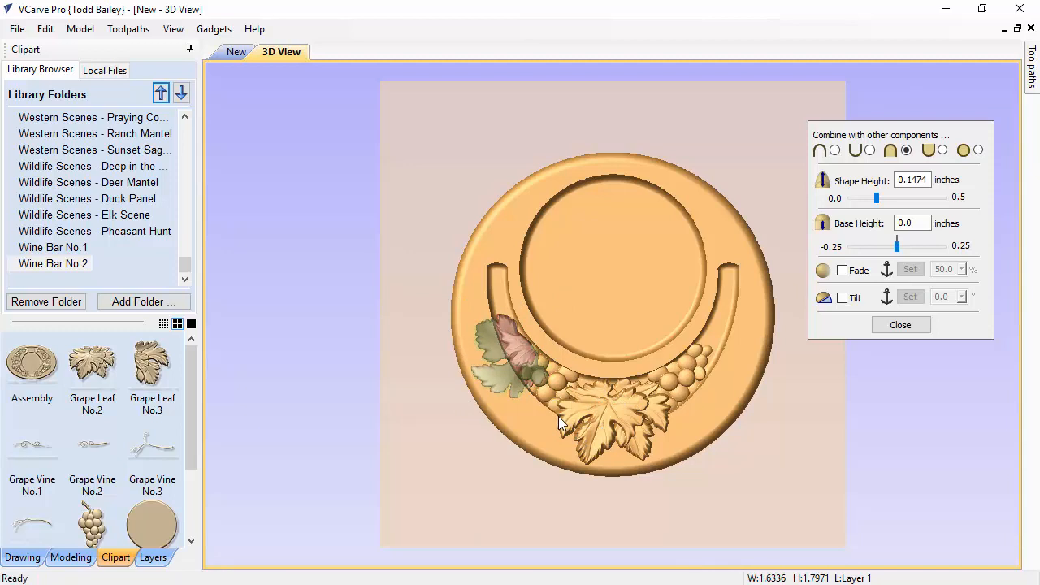
{"action": "scroll", "coordinate": [553, 364], "scroll_direction": "up", "scroll_amount": 2}
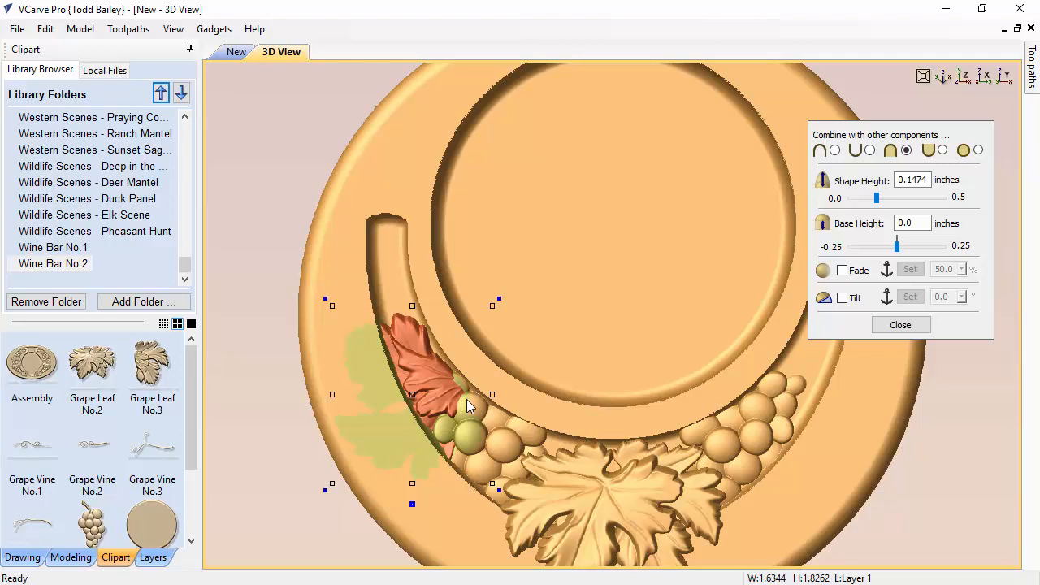
{"action": "left_click_drag", "start_coordinate": [467, 399], "coordinate": [407, 389]}
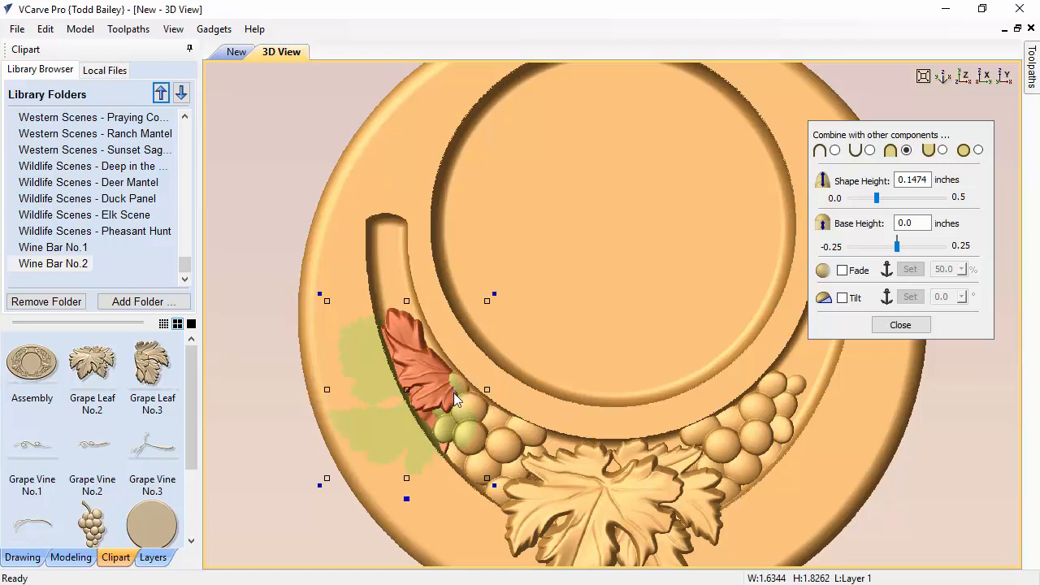
Set Grape Leaf No.3's base height to 0.1 inches
{"action": "double_click", "coordinate": [903, 224]}
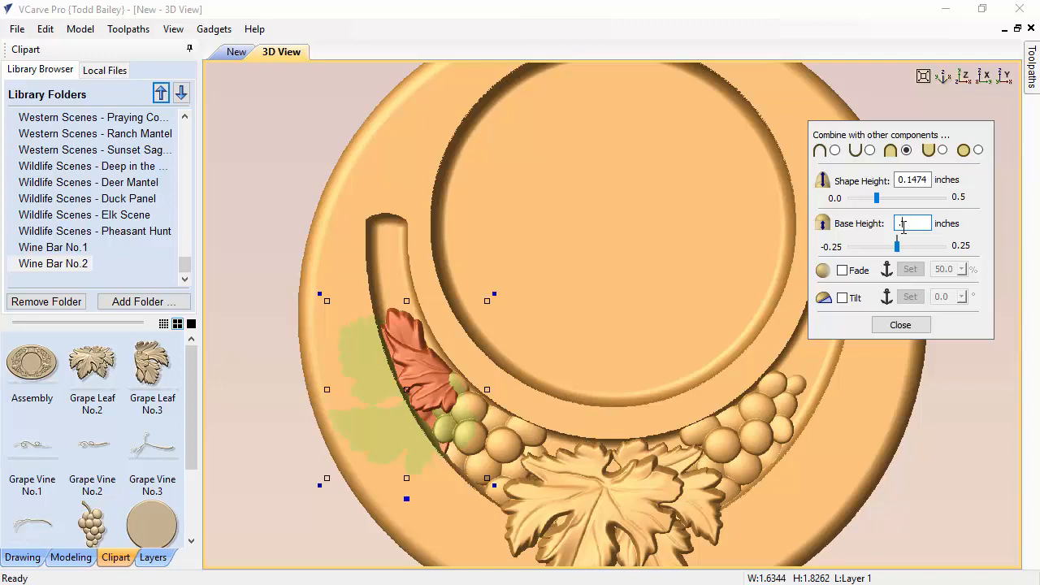
{"action": "type", "text": ".1"}
{"action": "key", "text": "Return"}
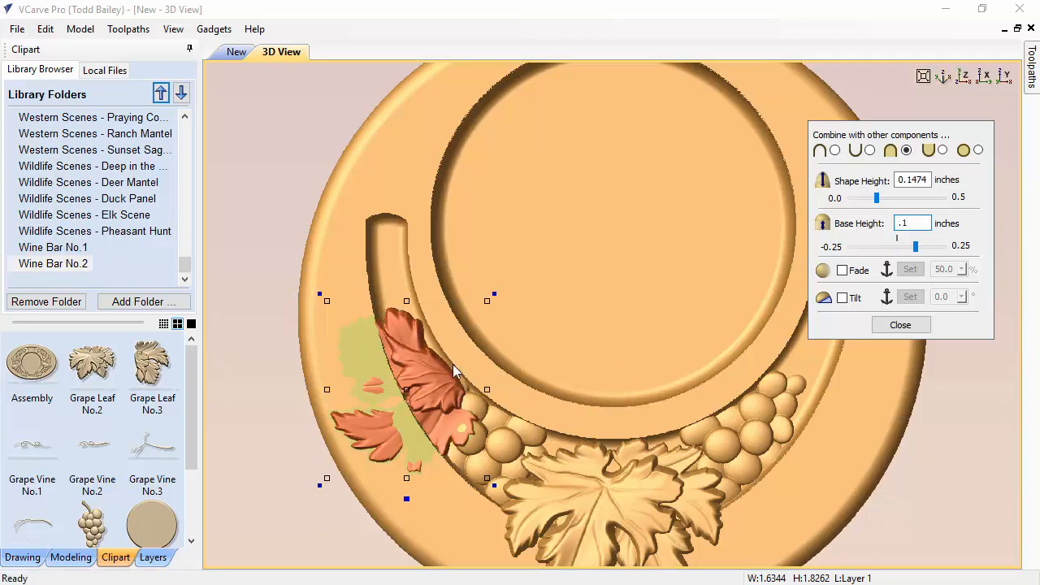
Tilt Grape Leaf No.3 by 6 degrees, anchored at its inner edge with the direction pointing to its outer edge
{"action": "left_click", "coordinate": [843, 298]}
{"action": "left_click", "coordinate": [910, 296]}
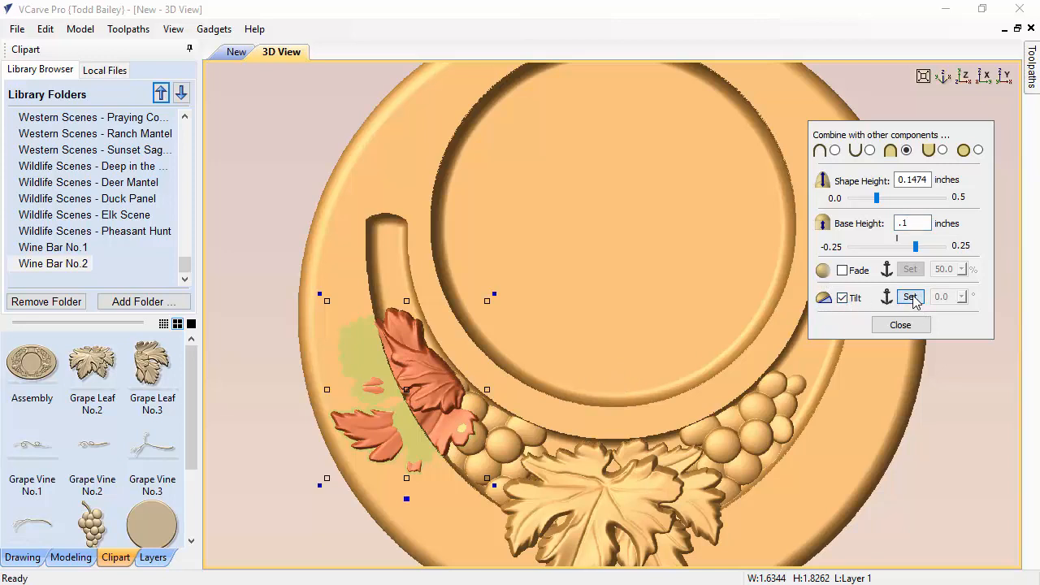
{"action": "left_click", "coordinate": [460, 366]}
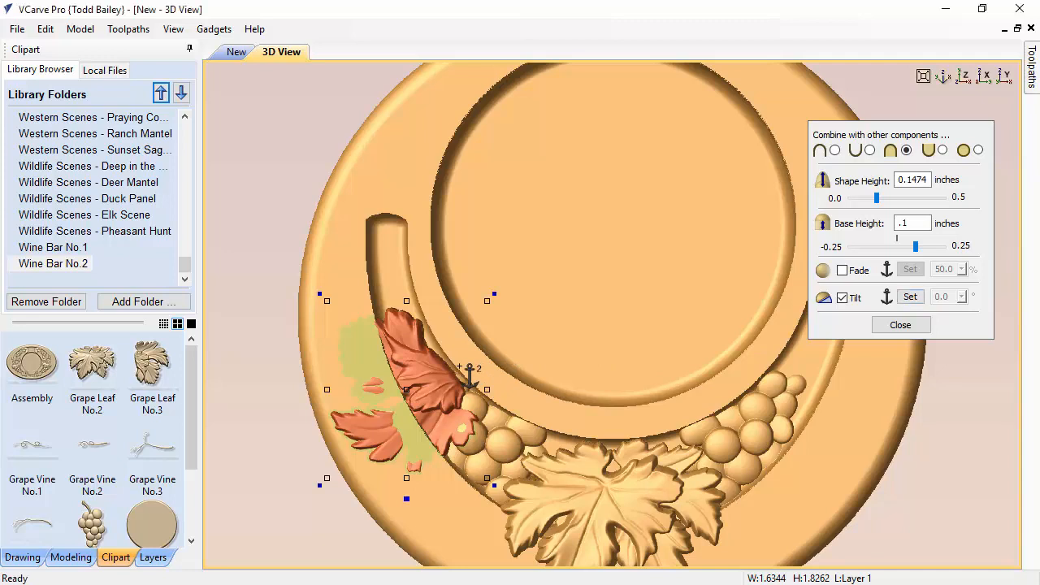
{"action": "left_click", "coordinate": [337, 438]}
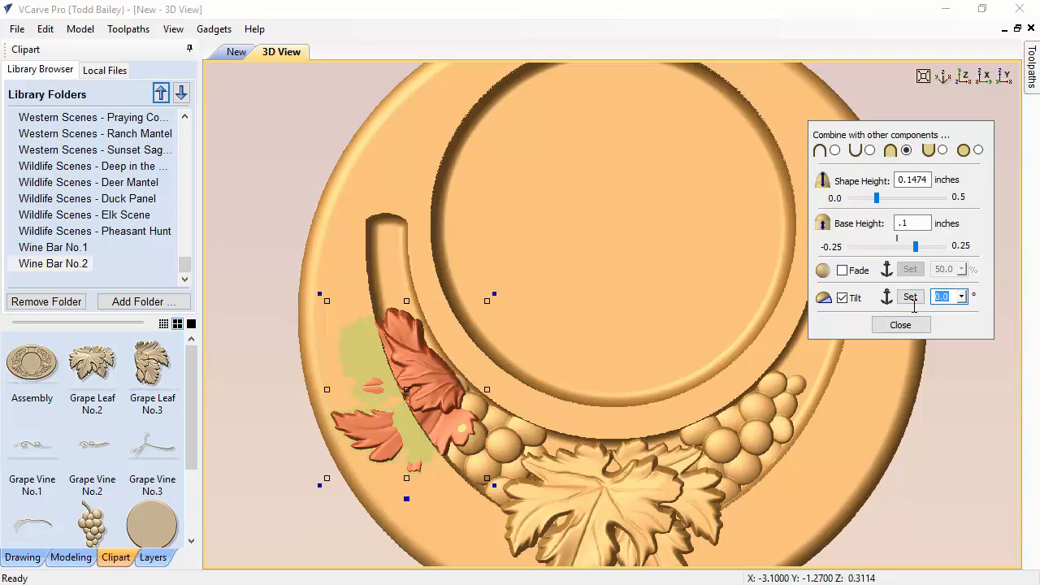
{"action": "key", "text": "space"}
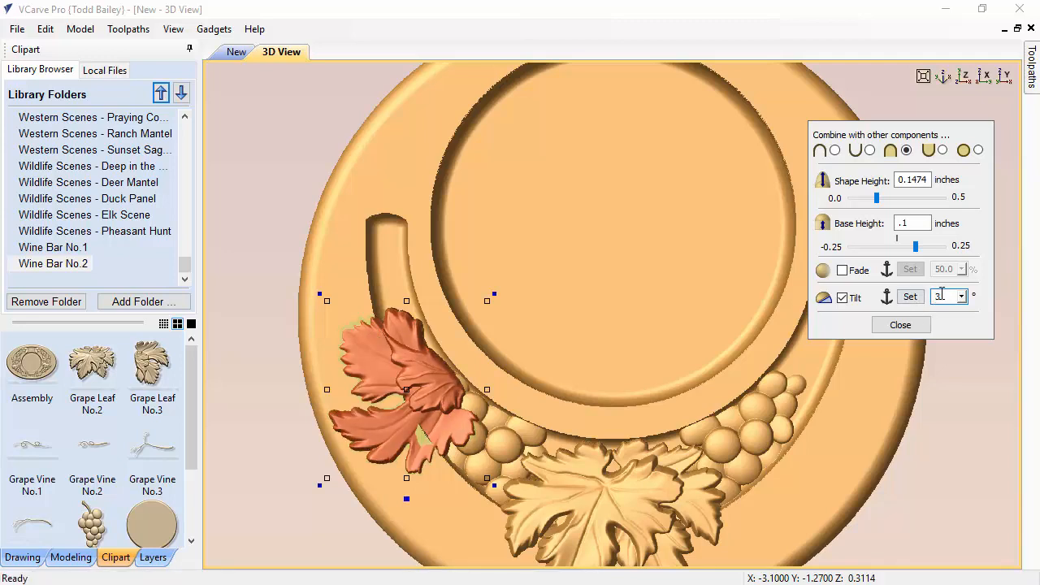
{"action": "key", "text": "space"}
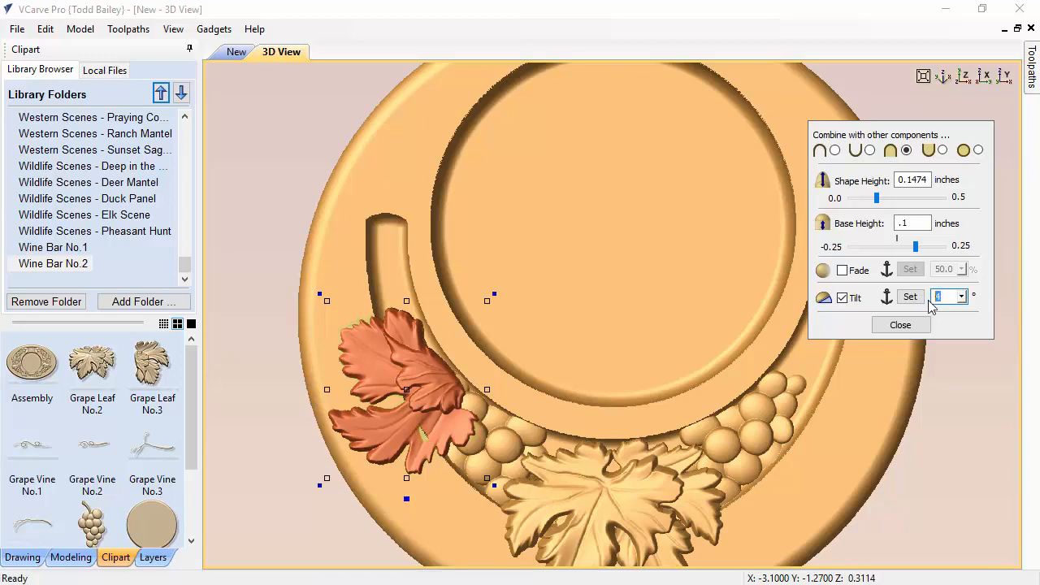
{"action": "key", "text": "space"}
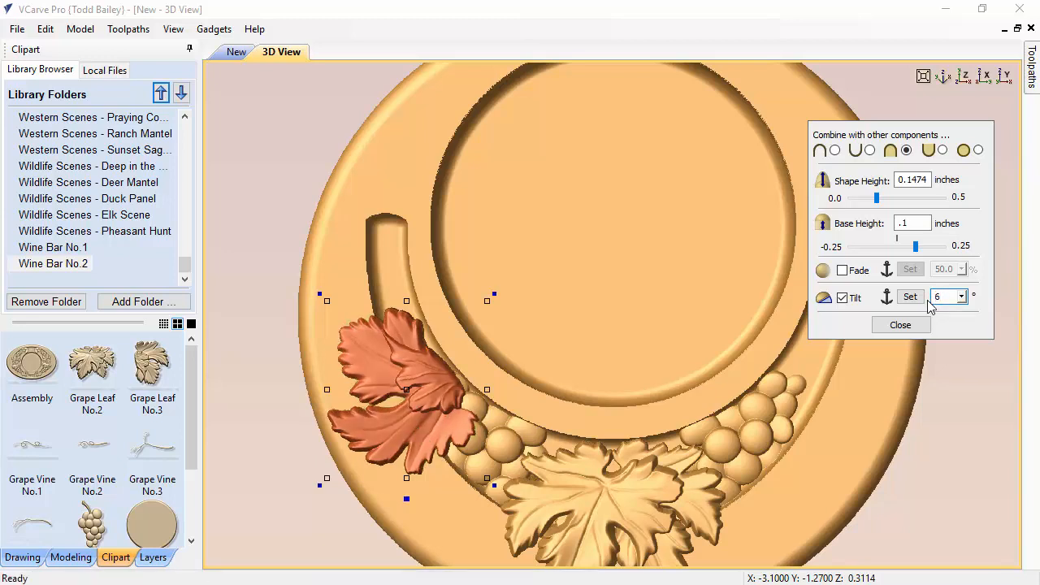
{"action": "left_click_drag", "start_coordinate": [336, 534], "coordinate": [372, 476]}
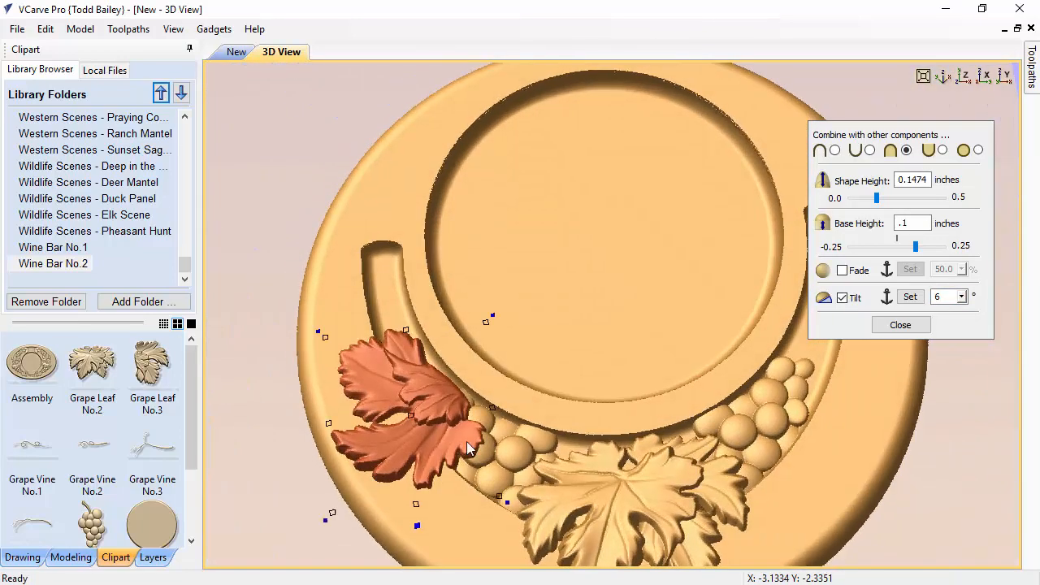
{"action": "left_click", "coordinate": [964, 77]}
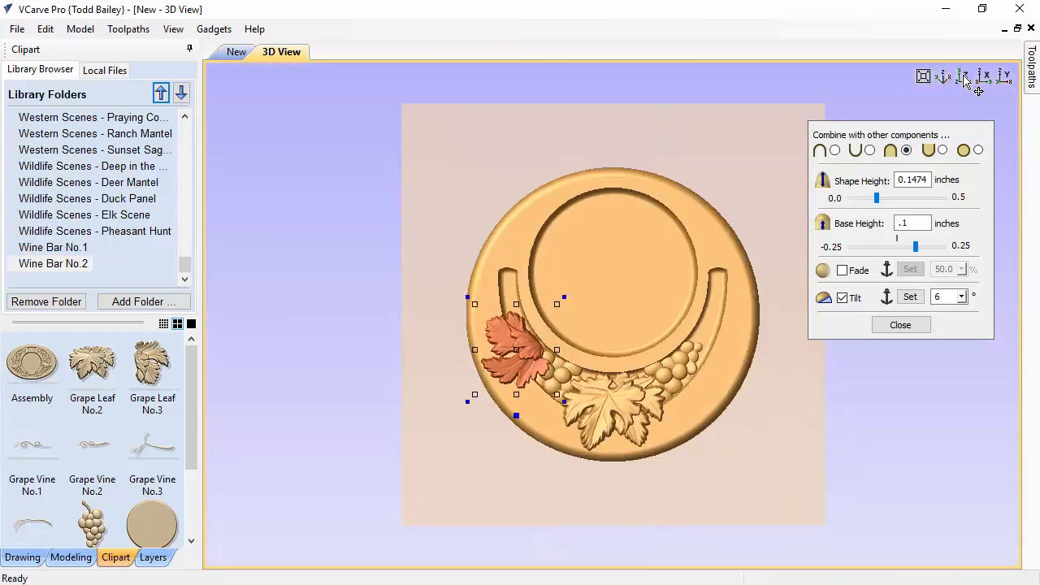
{"action": "scroll", "coordinate": [550, 362], "scroll_direction": "up", "scroll_amount": 1}
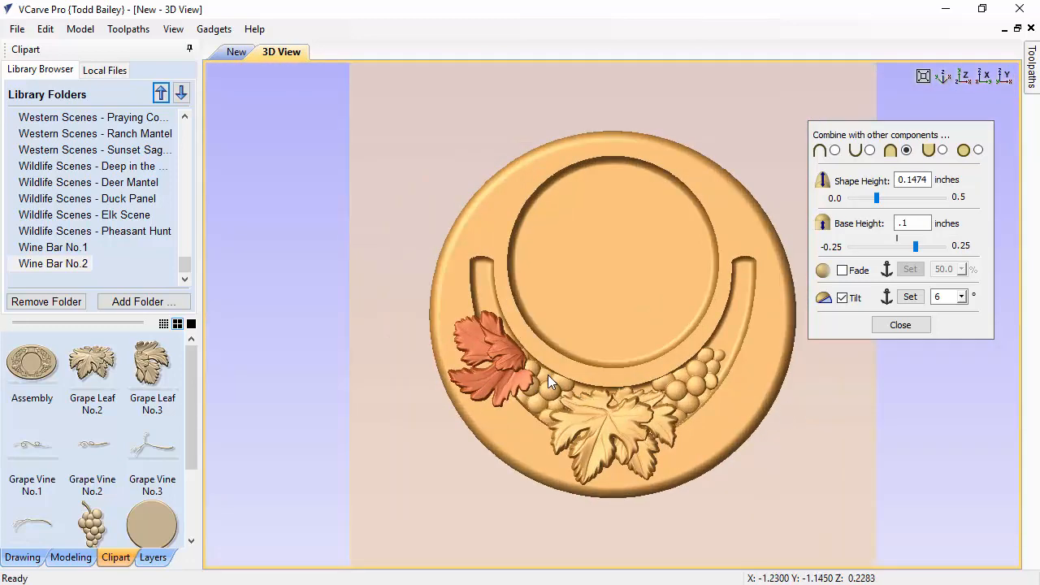
{"action": "left_click", "coordinate": [506, 377]}
{"action": "left_click", "coordinate": [551, 392]}
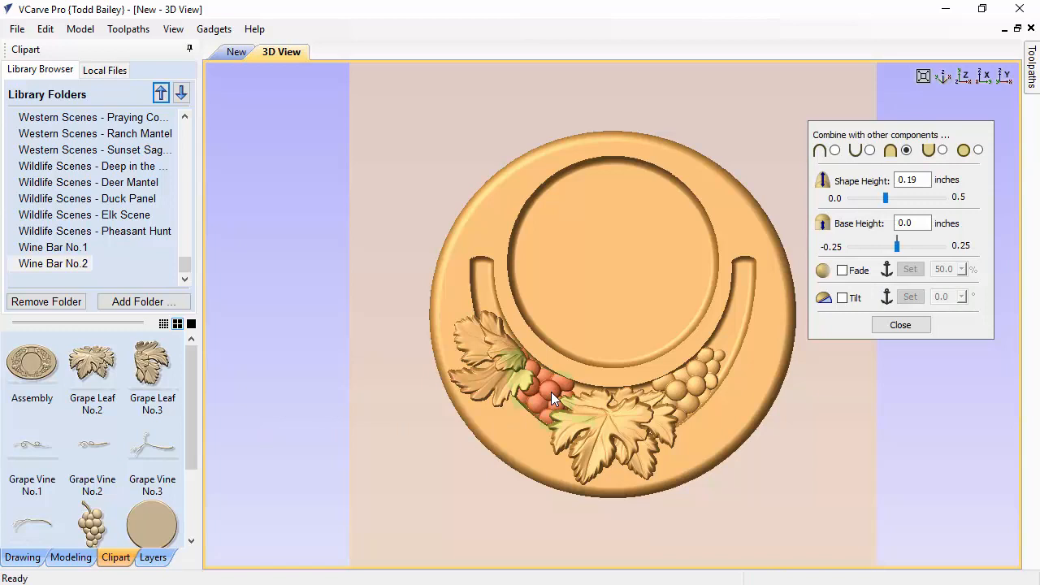
{"action": "left_click", "coordinate": [669, 384]}
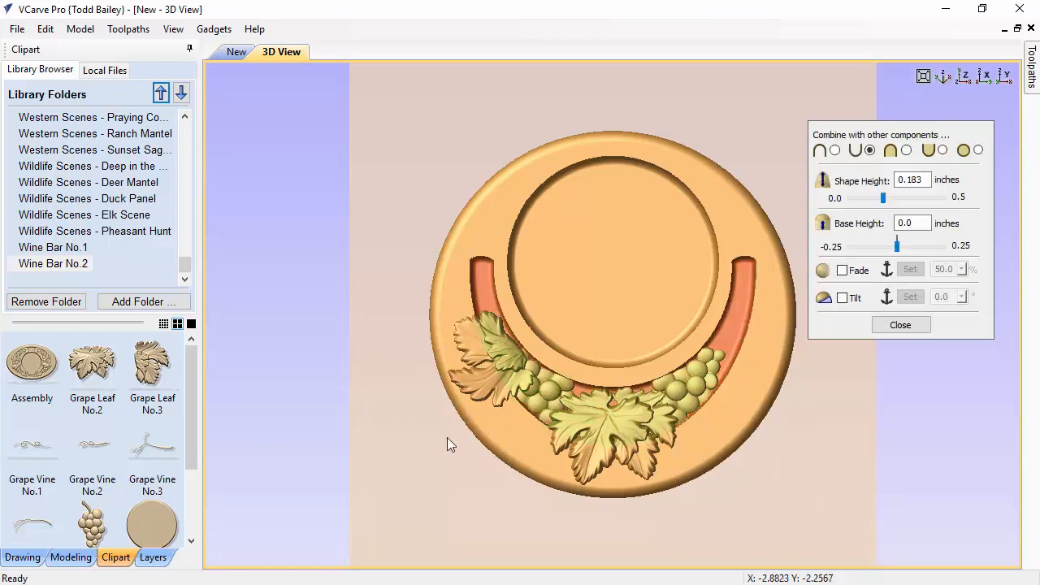
{"action": "left_click", "coordinate": [417, 452]}
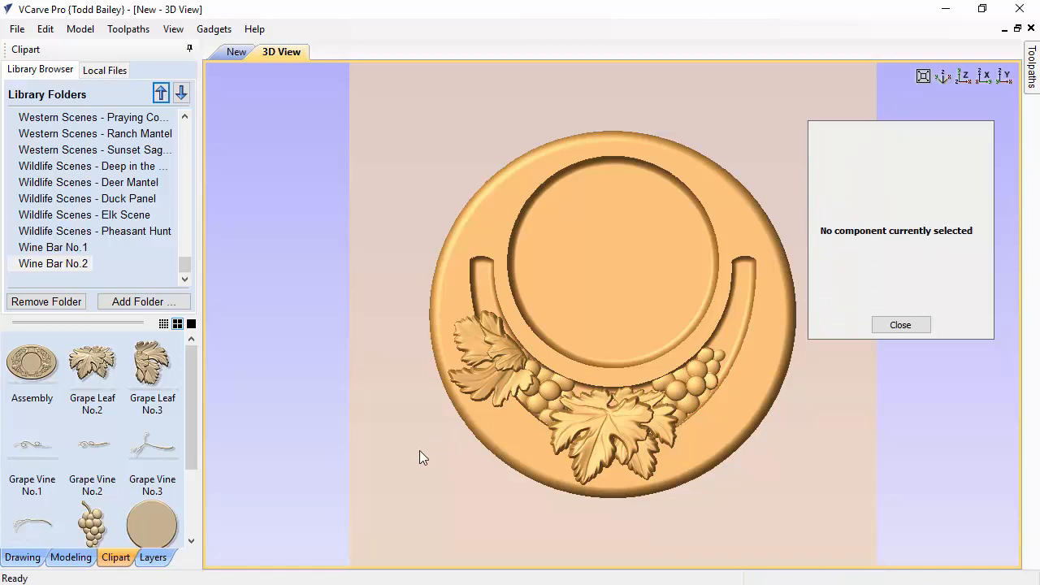
Copy the Grapes No.2 cluster beside Grape Leaf No.3 to the upper end of the crescent's left arm
{"action": "right_click", "coordinate": [542, 397]}
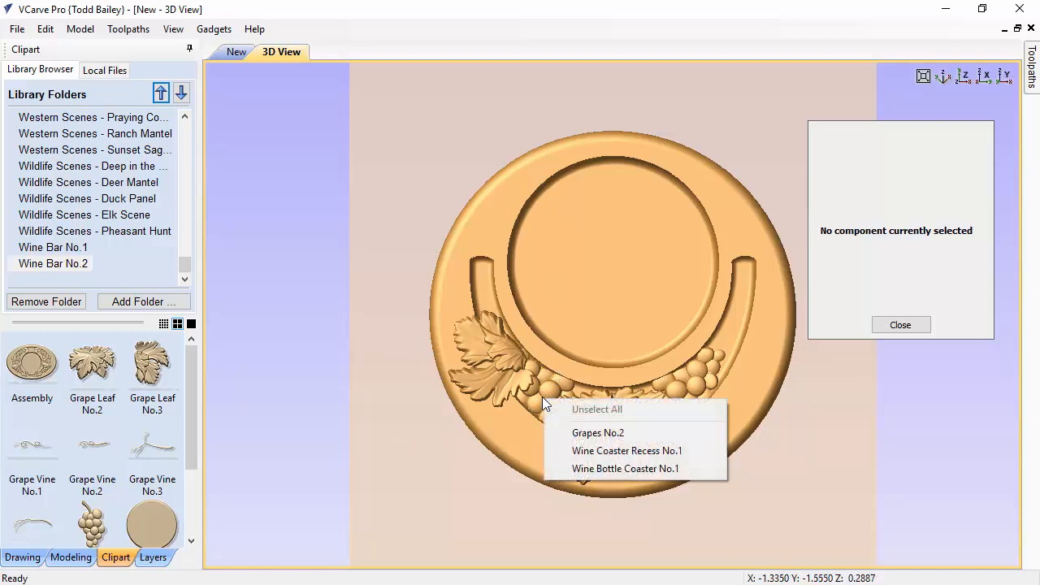
{"action": "left_click", "coordinate": [592, 433]}
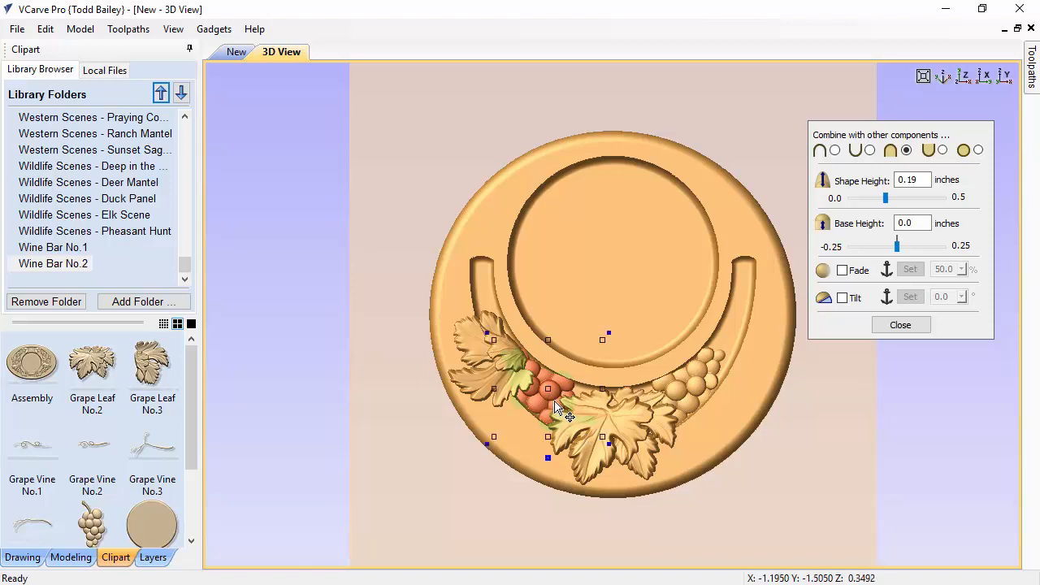
{"action": "left_click_drag", "start_coordinate": [550, 394], "coordinate": [498, 293]}
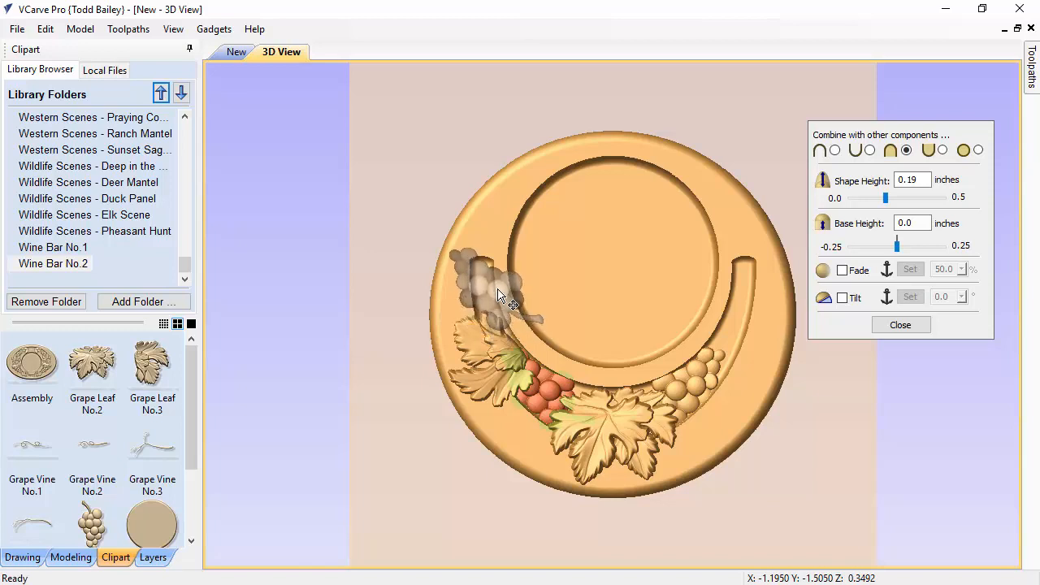
{"action": "left_click_drag", "start_coordinate": [498, 292], "coordinate": [499, 292]}
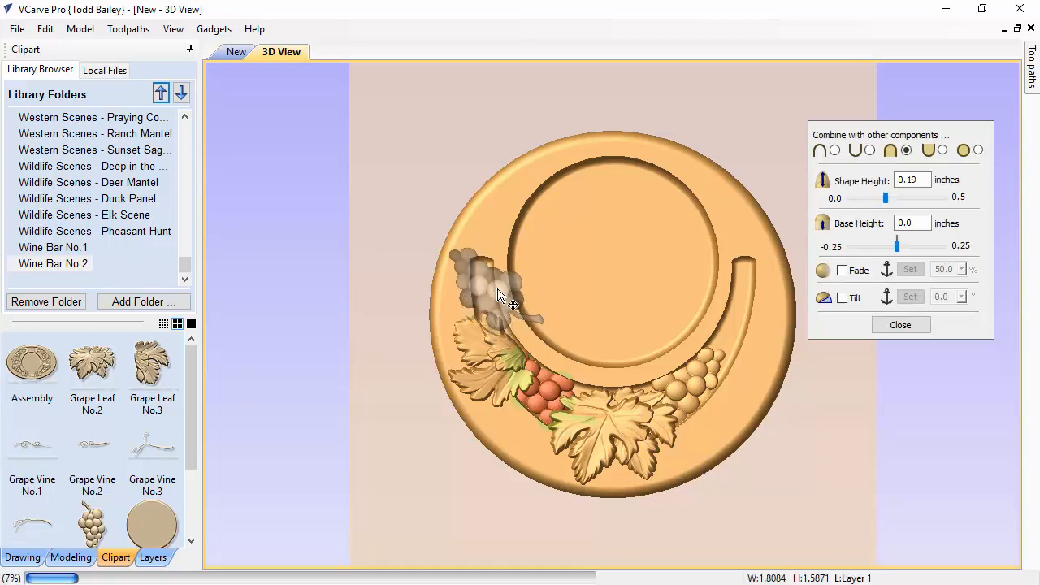
Rotate, resize and position the copied grape cluster to about 1.10 by 1.93 inches so it fills the upper end of the crescent's left arm
{"action": "left_click_drag", "start_coordinate": [559, 235], "coordinate": [550, 299]}
{"action": "left_click_drag", "start_coordinate": [532, 228], "coordinate": [519, 254]}
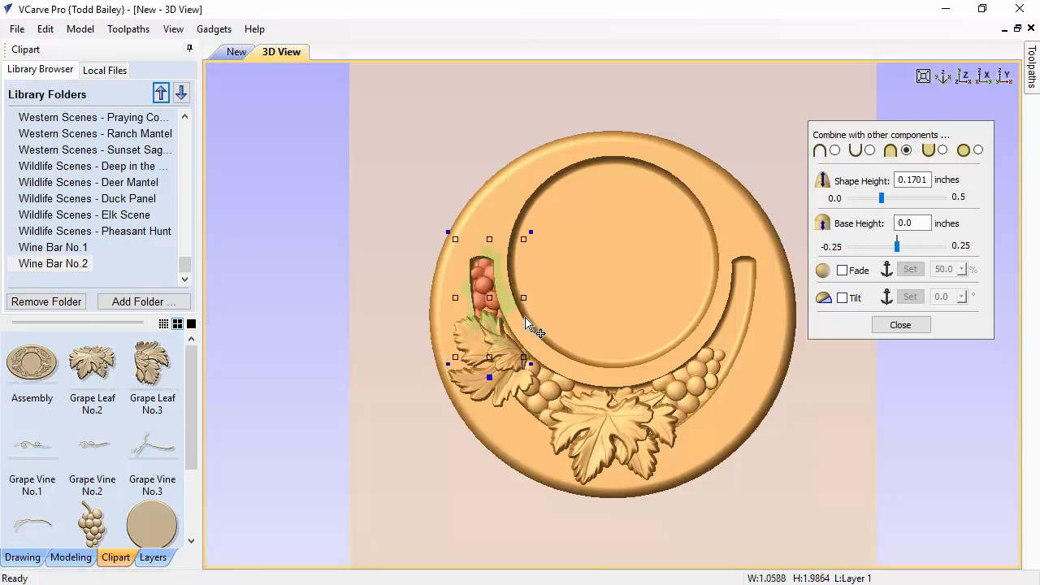
{"action": "left_click", "coordinate": [535, 363]}
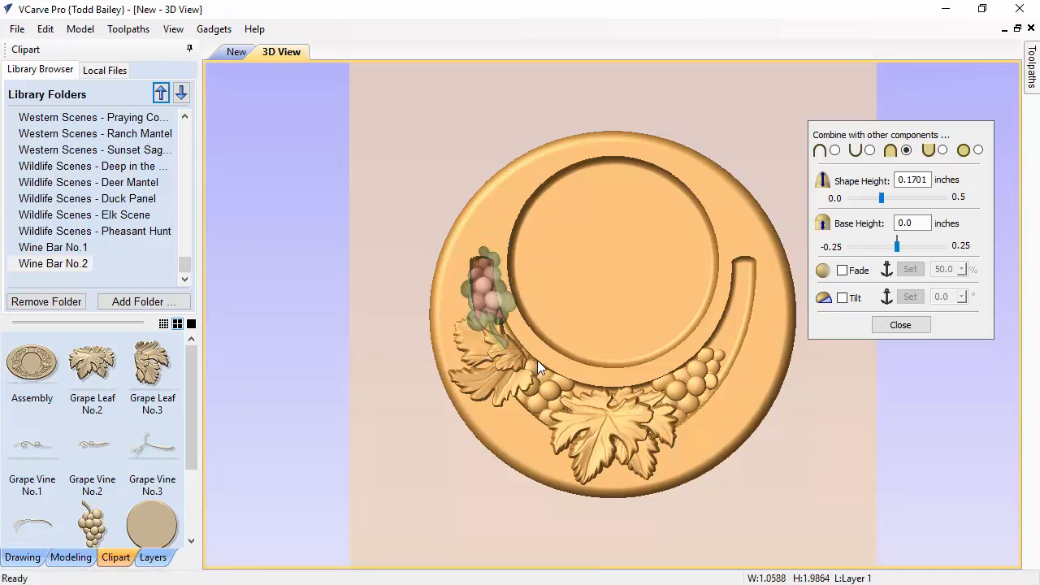
{"action": "left_click", "coordinate": [533, 345]}
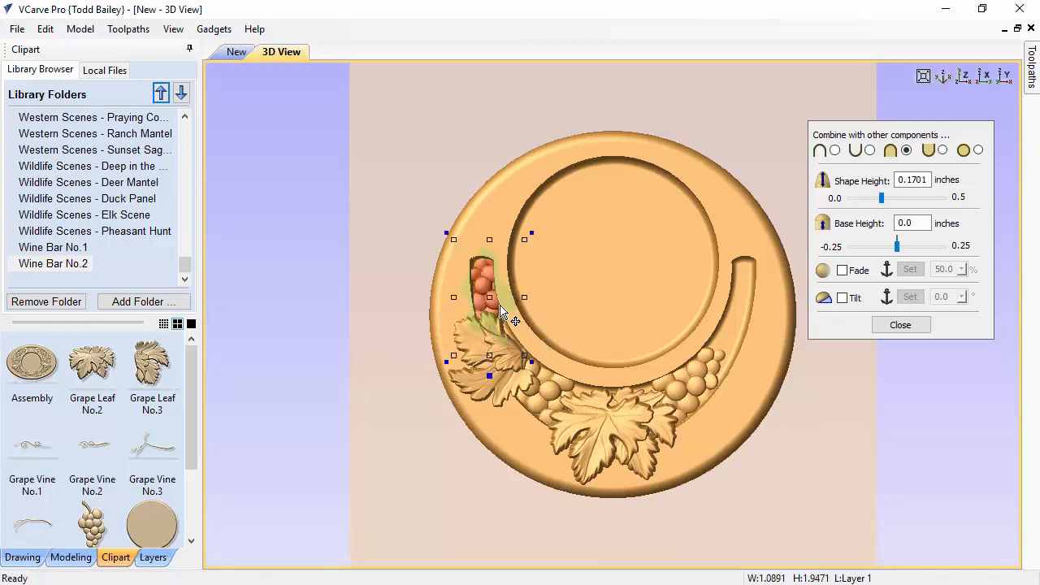
{"action": "scroll", "coordinate": [485, 303], "scroll_direction": "up", "scroll_amount": 2}
{"action": "left_click_drag", "start_coordinate": [452, 289], "coordinate": [461, 329]}
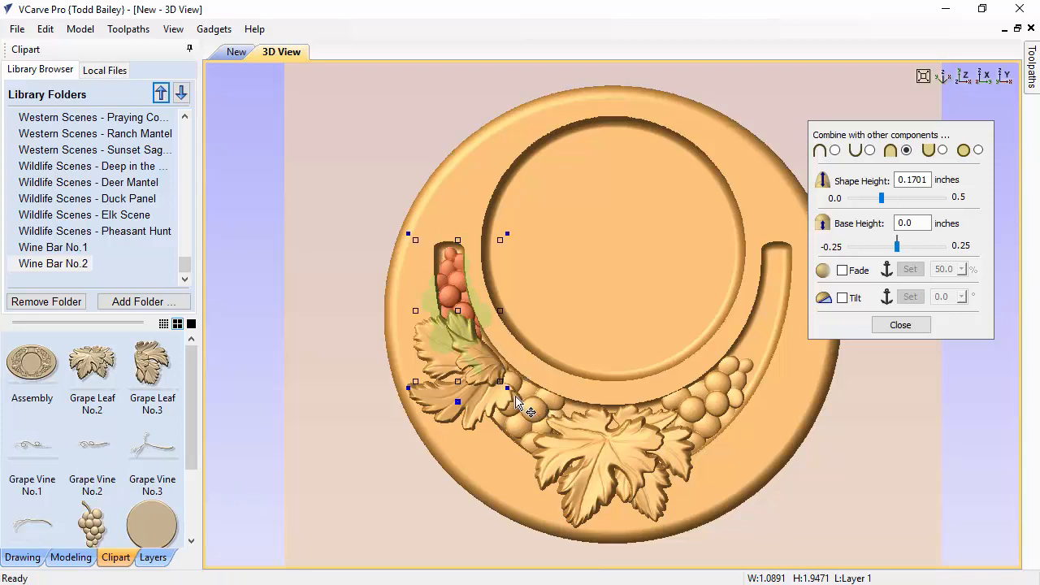
{"action": "left_click_drag", "start_coordinate": [509, 389], "coordinate": [511, 389]}
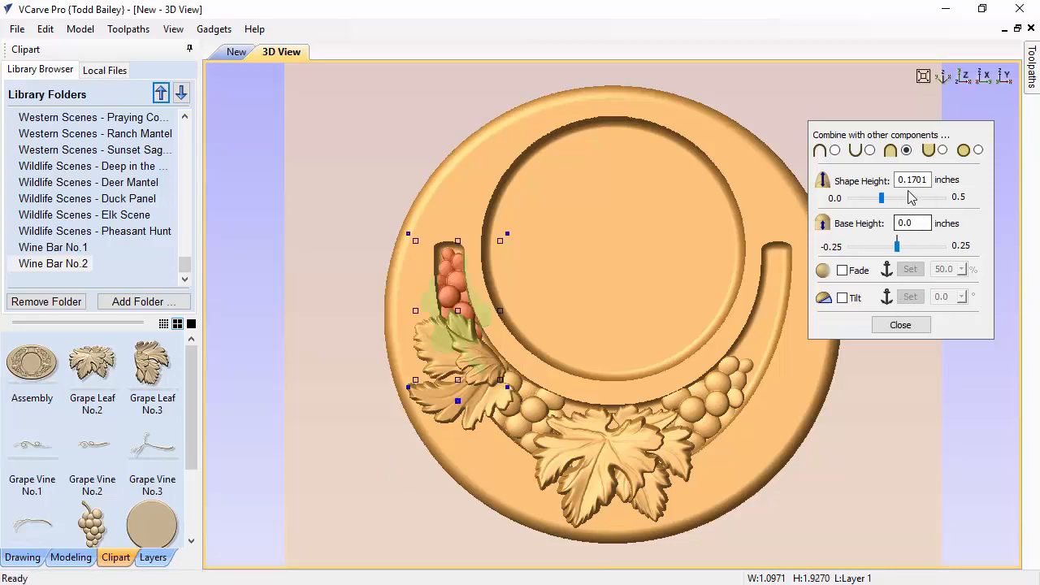
Set the copied grape cluster's shape height to 0.18 inches and deselect it
{"action": "left_click_drag", "start_coordinate": [909, 180], "coordinate": [939, 185]}
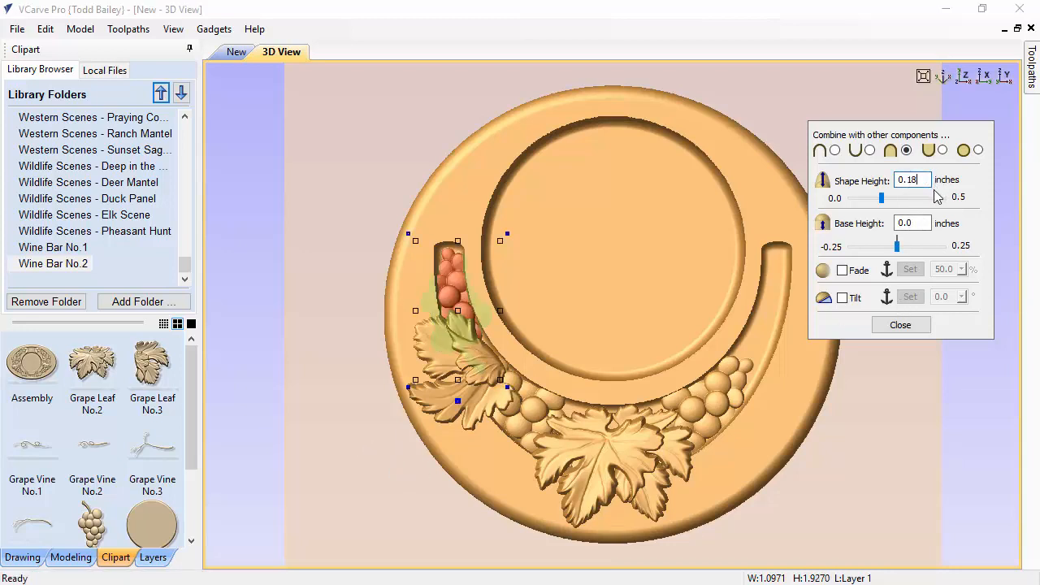
{"action": "key", "text": "Return"}
{"action": "left_click_drag", "start_coordinate": [386, 495], "coordinate": [387, 420]}
{"action": "left_click", "coordinate": [373, 399]}
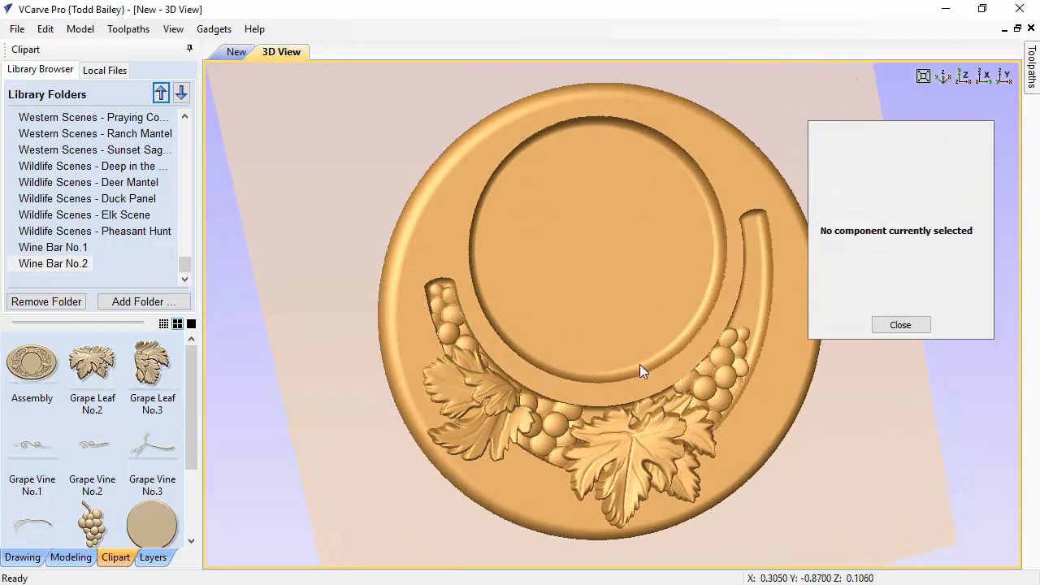
{"action": "left_click", "coordinate": [963, 76]}
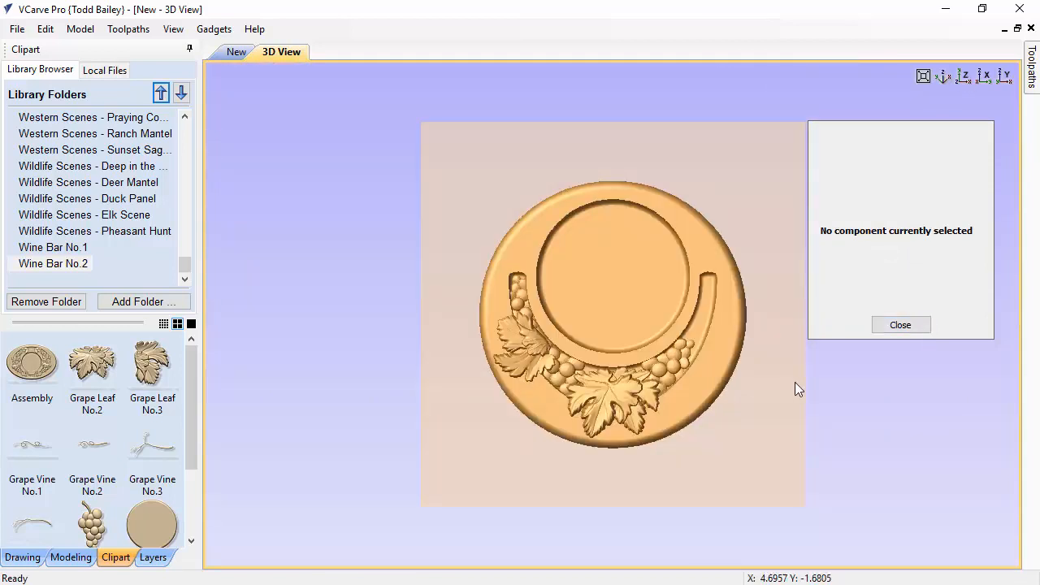
{"action": "scroll", "coordinate": [714, 401], "scroll_direction": "up", "scroll_amount": 1}
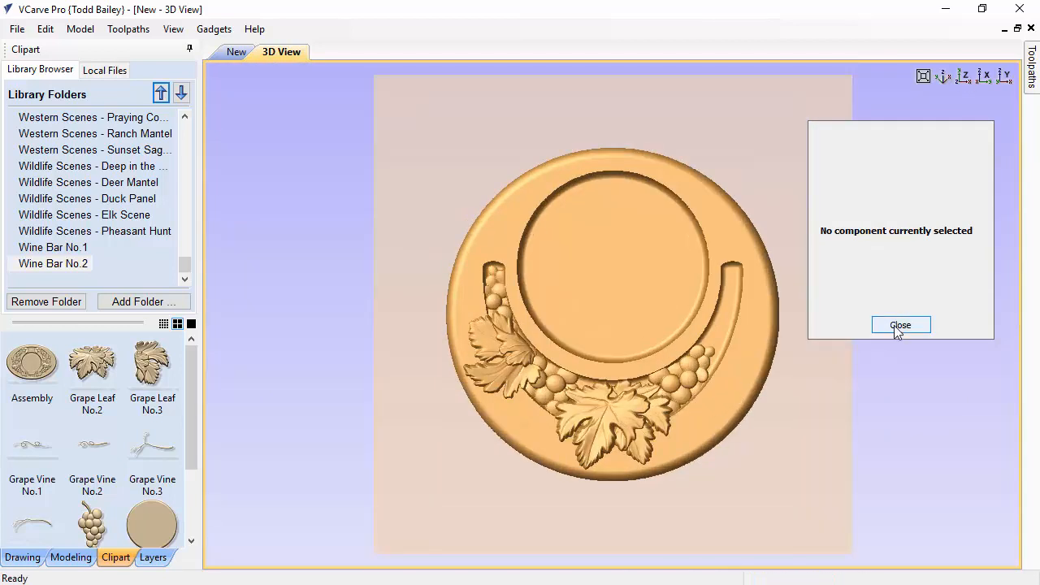
{"action": "left_click", "coordinate": [493, 351]}
{"action": "left_click", "coordinate": [483, 342]}
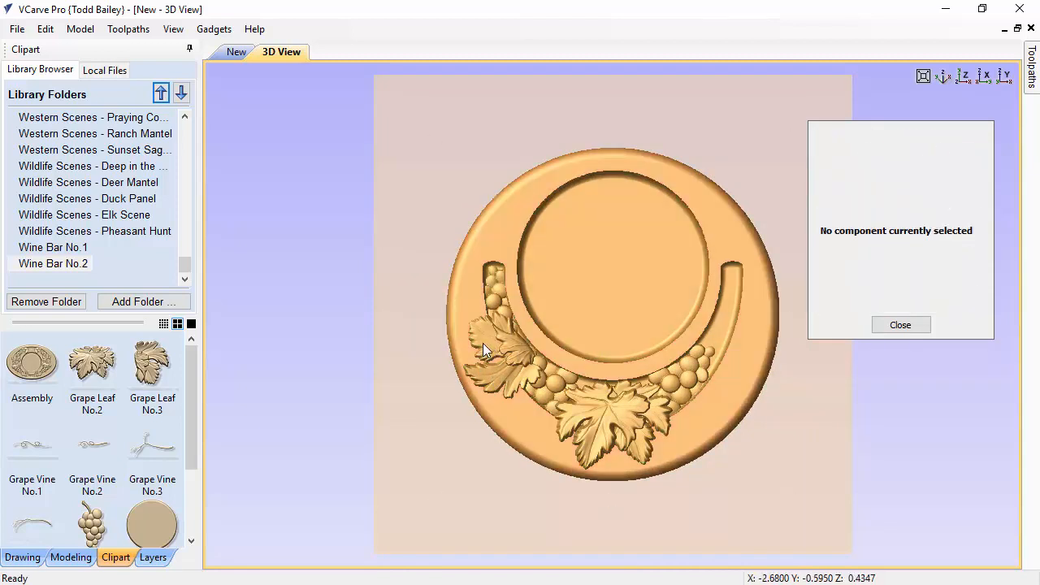
{"action": "left_click", "coordinate": [482, 342]}
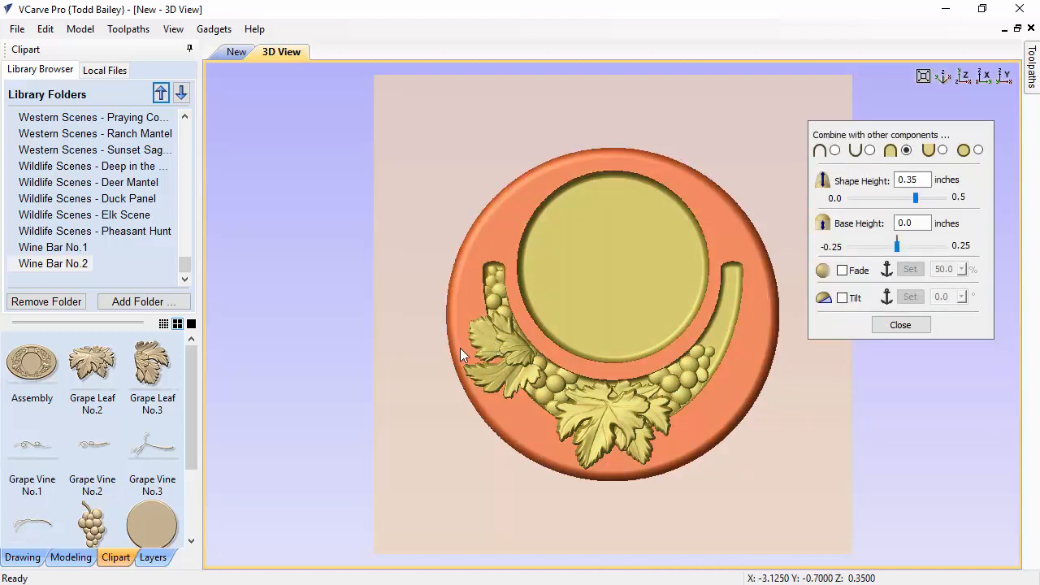
{"action": "left_click", "coordinate": [435, 351]}
{"action": "right_click", "coordinate": [505, 351]}
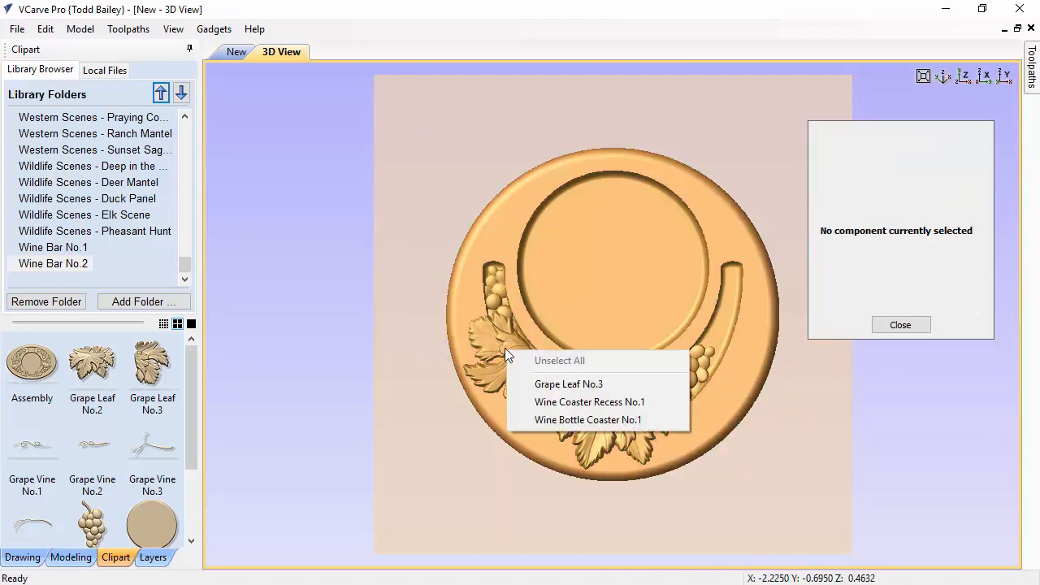
{"action": "left_click", "coordinate": [538, 383]}
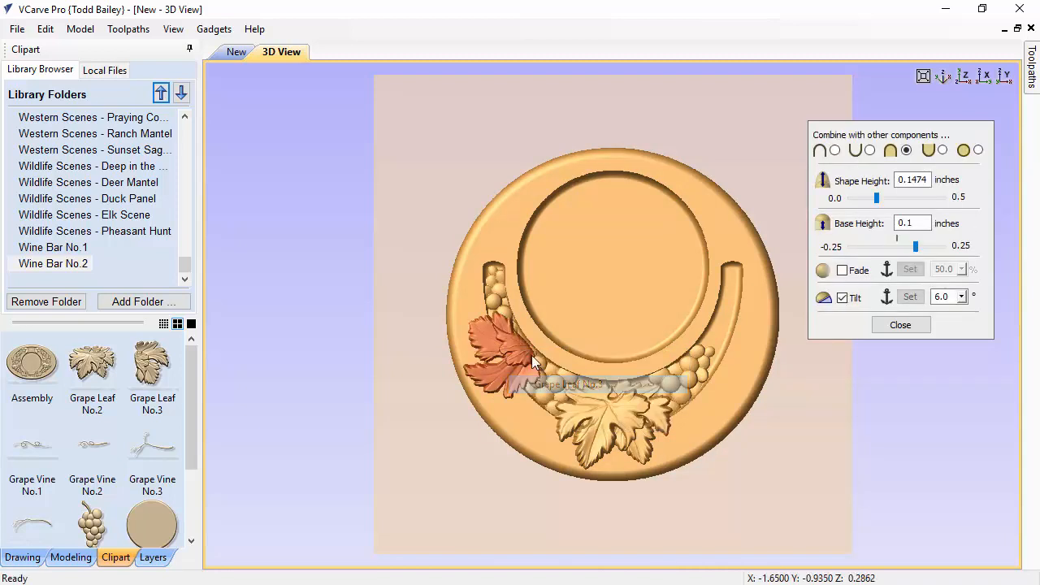
{"action": "left_click", "coordinate": [497, 297], "text": "shift"}
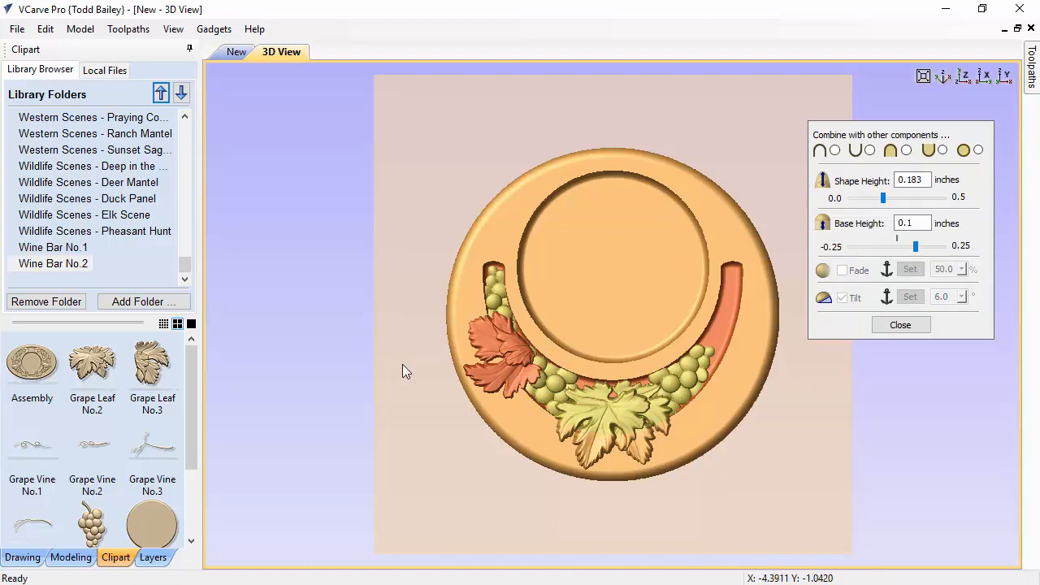
Mirror a copy of Grape Leaf No.3 and the left arm's upper Grapes No.2 cluster onto the crescent's right arm, then close the component properties
{"action": "left_click", "coordinate": [68, 557]}
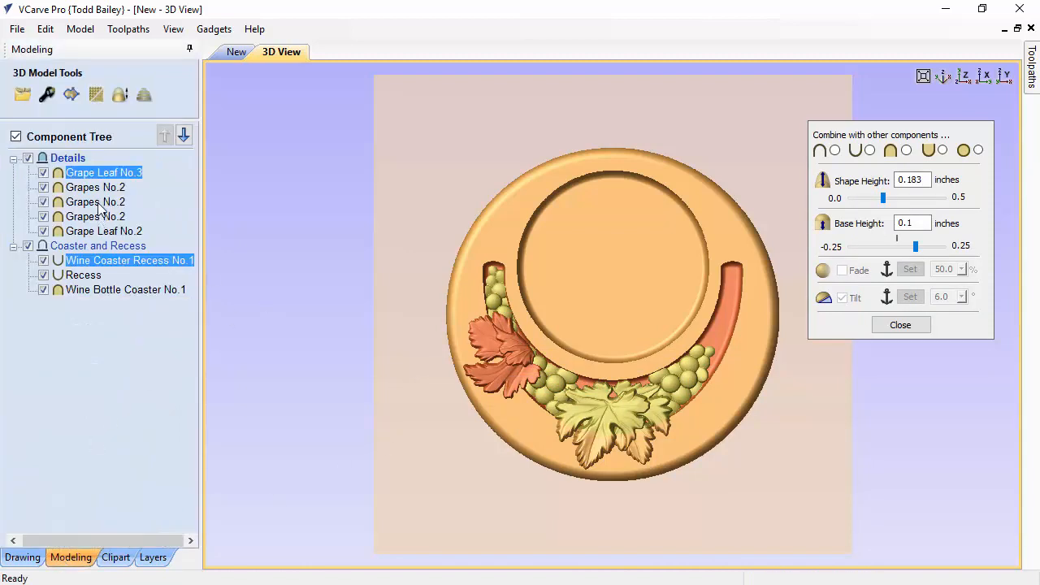
{"action": "left_click", "coordinate": [102, 175]}
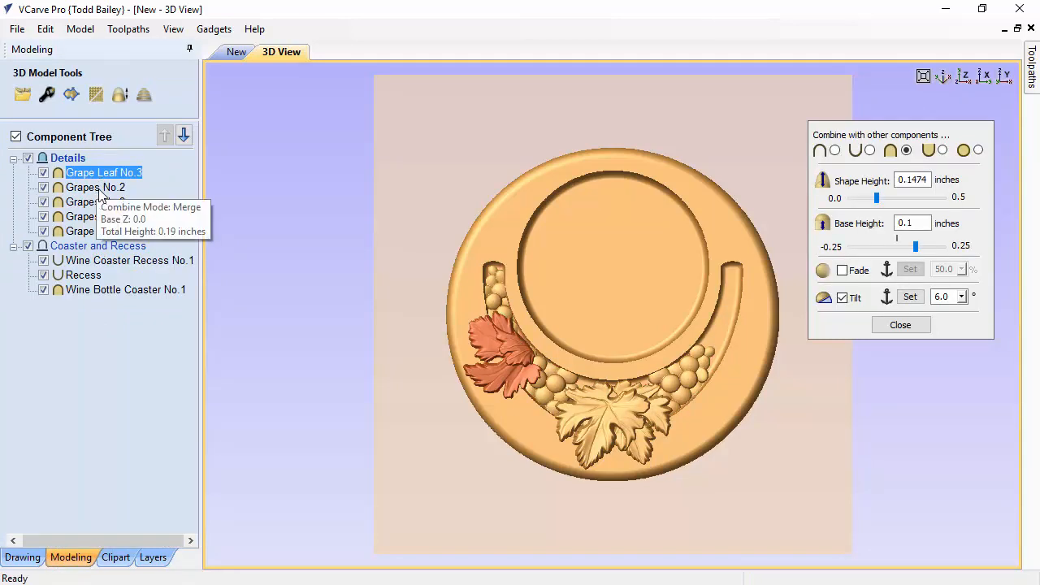
{"action": "mouse_move", "coordinate": [84, 177]}
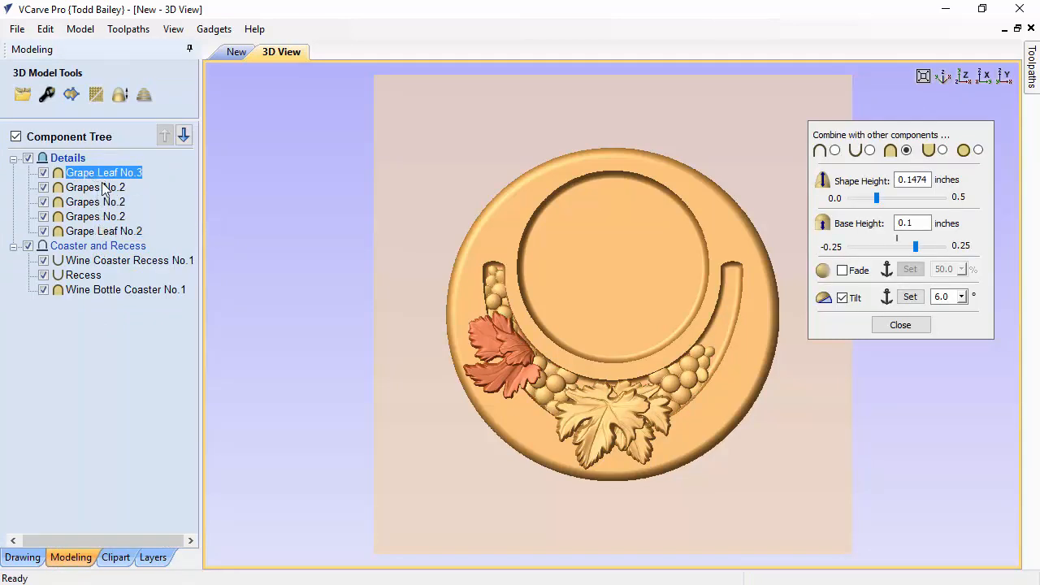
{"action": "left_click", "coordinate": [95, 188], "text": "ctrl"}
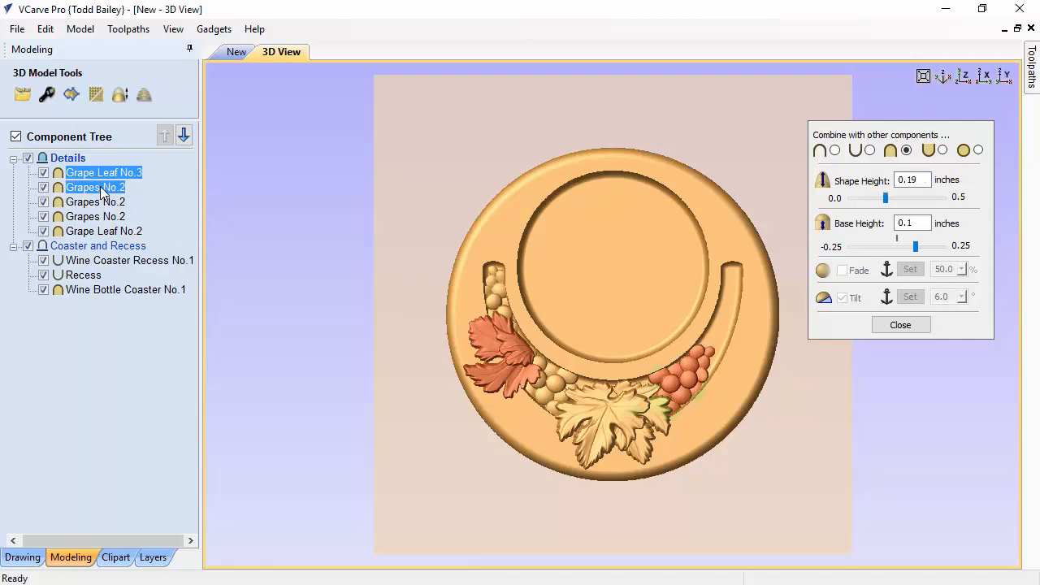
{"action": "left_click", "coordinate": [101, 191]}
{"action": "left_click", "coordinate": [109, 202]}
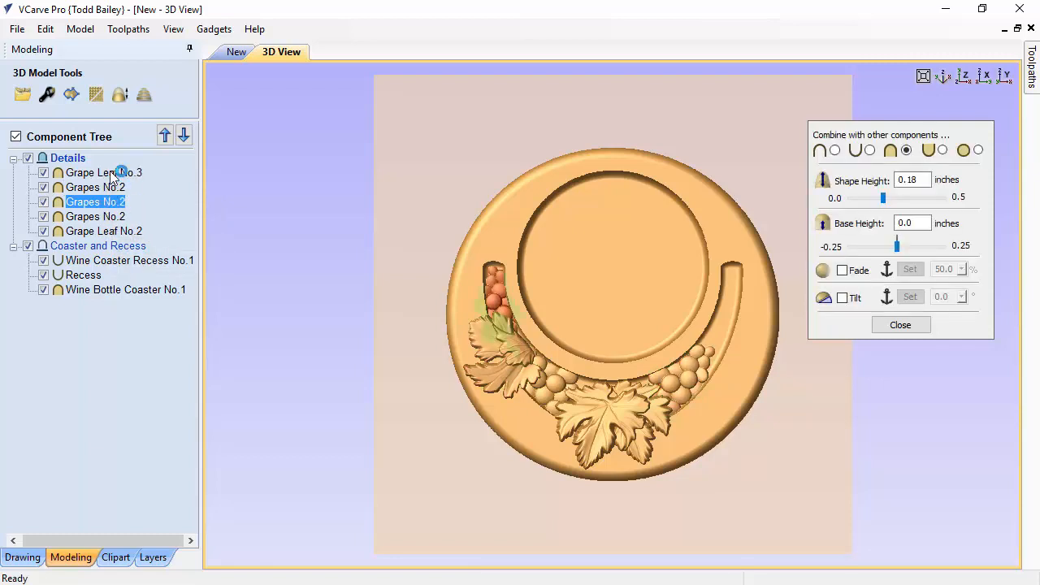
{"action": "left_click", "coordinate": [108, 172], "text": "shift"}
{"action": "left_click", "coordinate": [122, 202]}
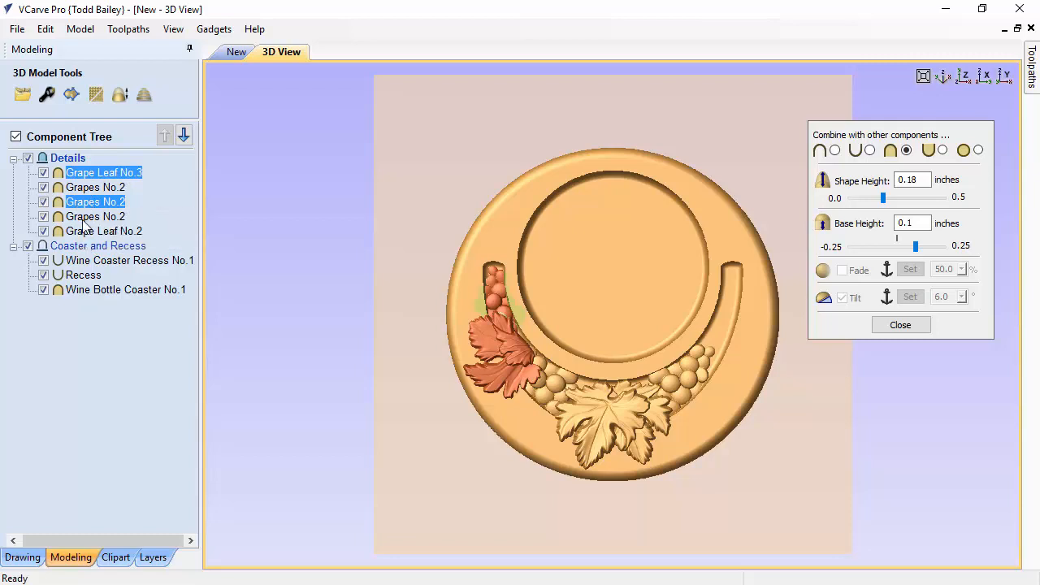
{"action": "mouse_move", "coordinate": [96, 207]}
{"action": "left_click", "coordinate": [500, 338]}
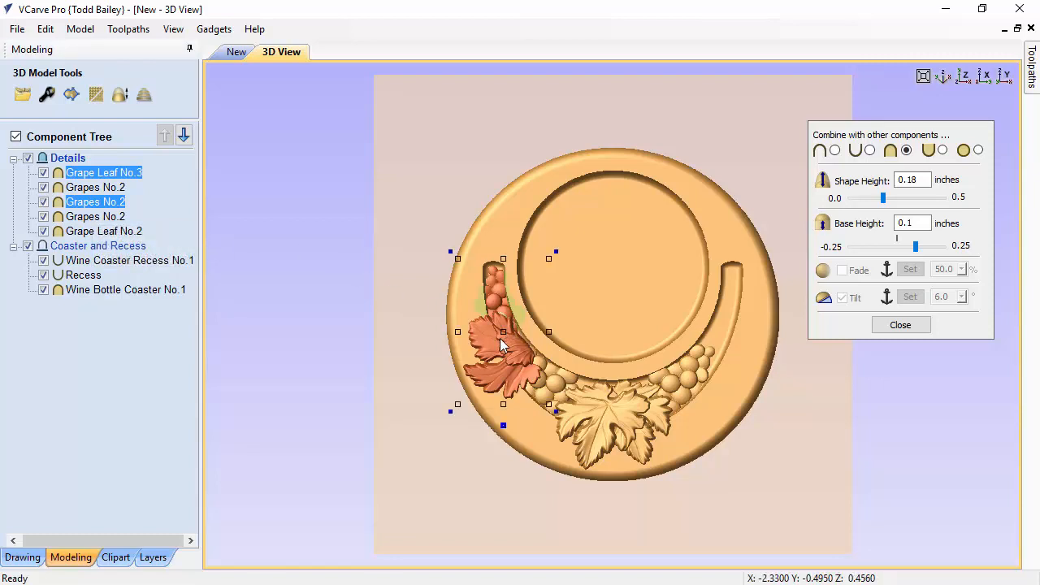
{"action": "key", "text": "ctrl+shift+h"}
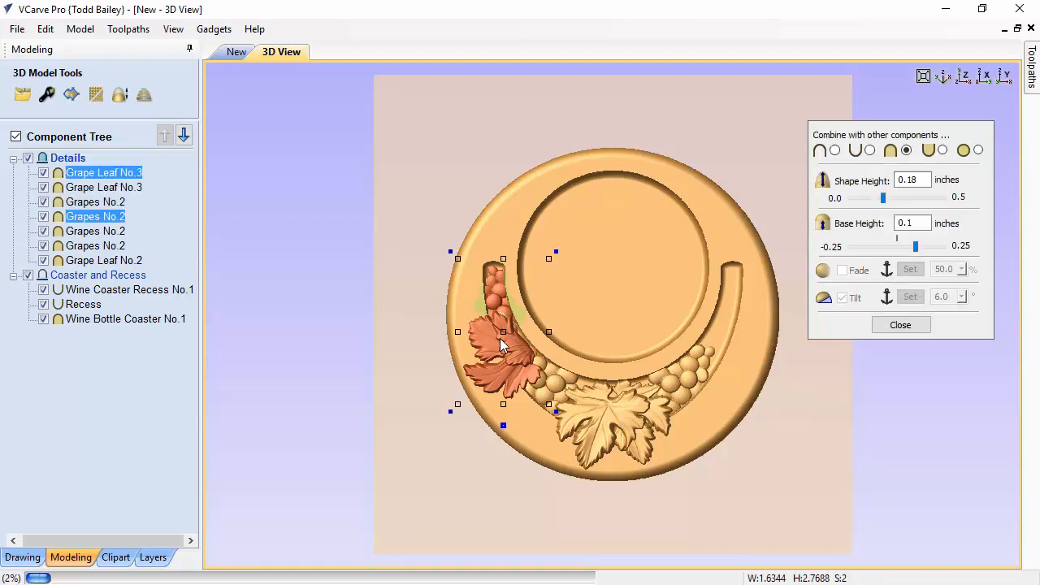
{"action": "left_click", "coordinate": [507, 480]}
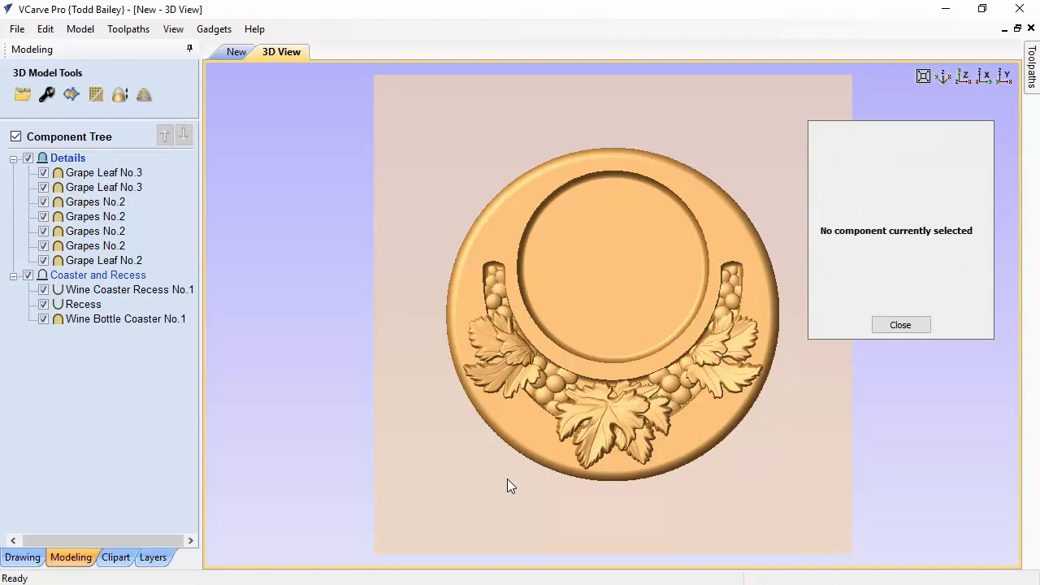
{"action": "left_click", "coordinate": [902, 325]}
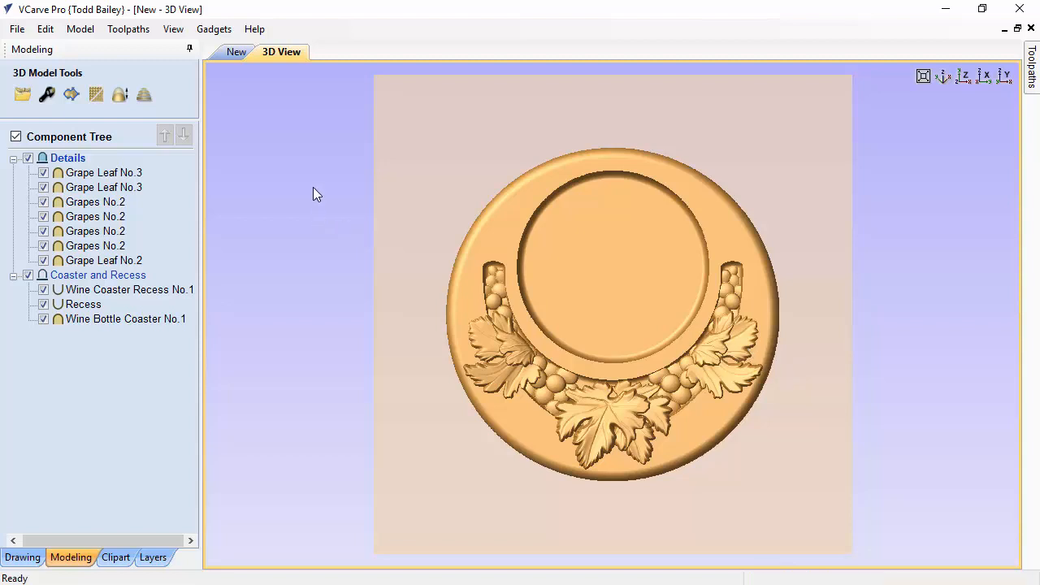
Turn on shadow shading and hide the modeling plane in the 3D view
{"action": "left_click", "coordinate": [173, 30]}
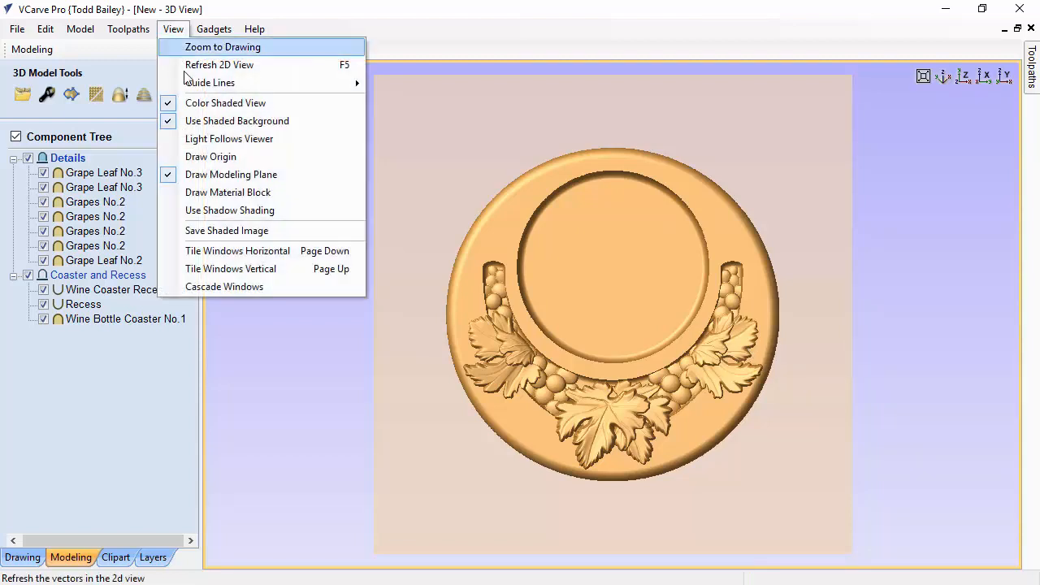
{"action": "left_click", "coordinate": [206, 211]}
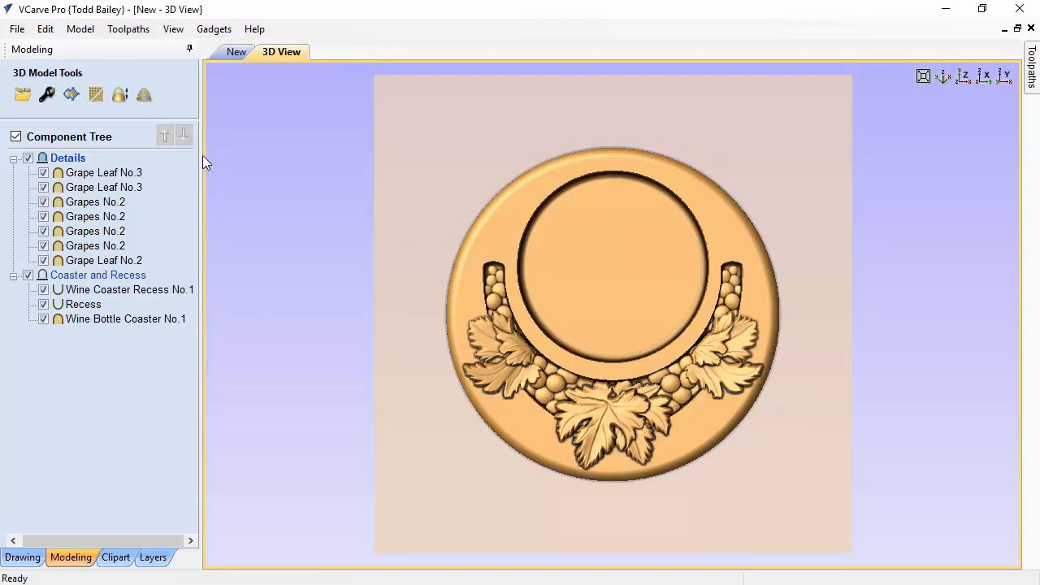
{"action": "left_click", "coordinate": [176, 31]}
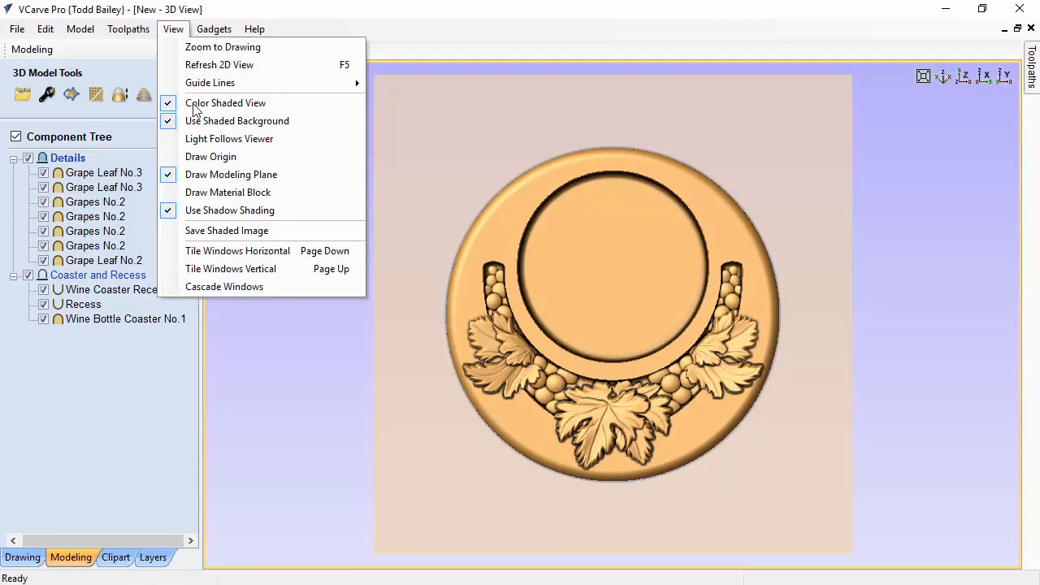
{"action": "left_click", "coordinate": [201, 175]}
{"action": "scroll", "coordinate": [678, 346], "scroll_direction": "up", "scroll_amount": 2}
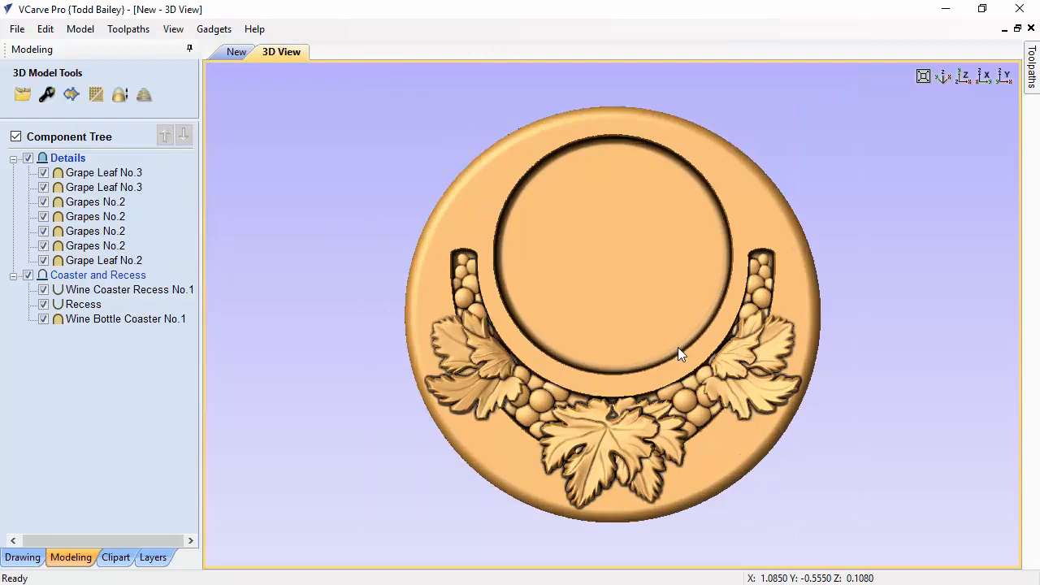
{"action": "left_click", "coordinate": [174, 31]}
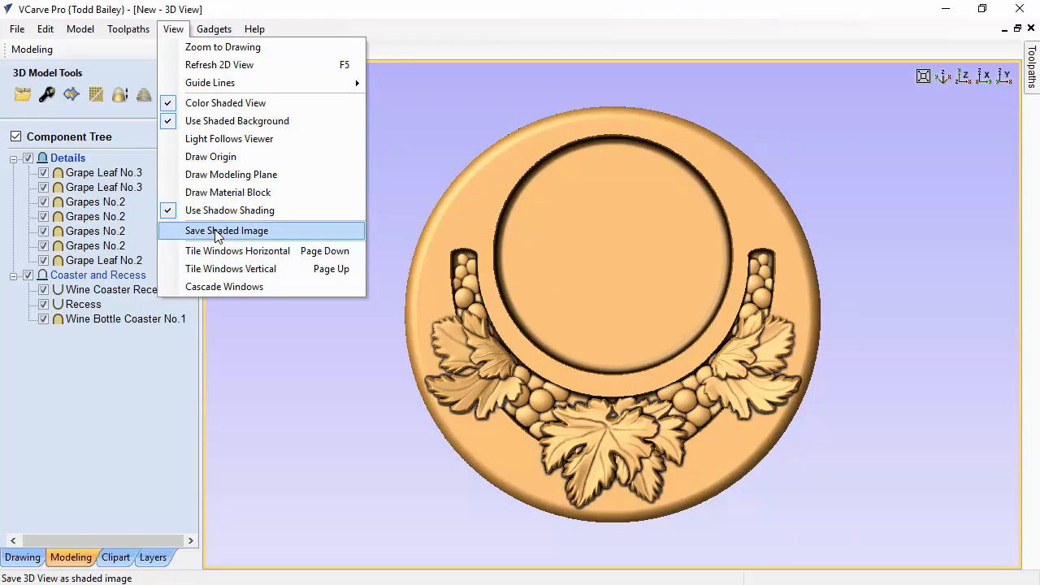
{"action": "left_click", "coordinate": [432, 161]}
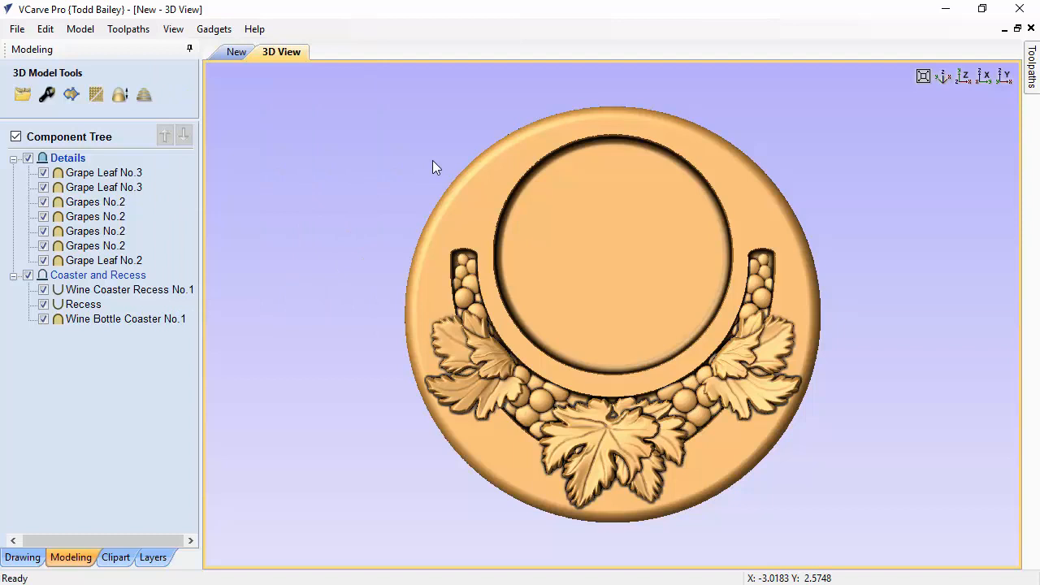
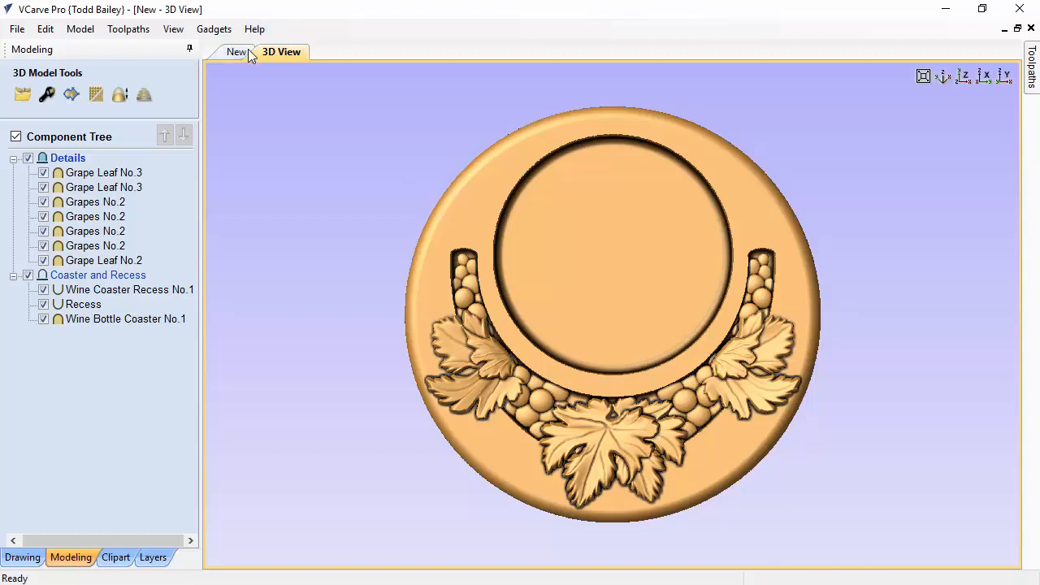
Show the modeling plane again and turn off shadow shading in the 3D view
{"action": "left_click", "coordinate": [173, 29]}
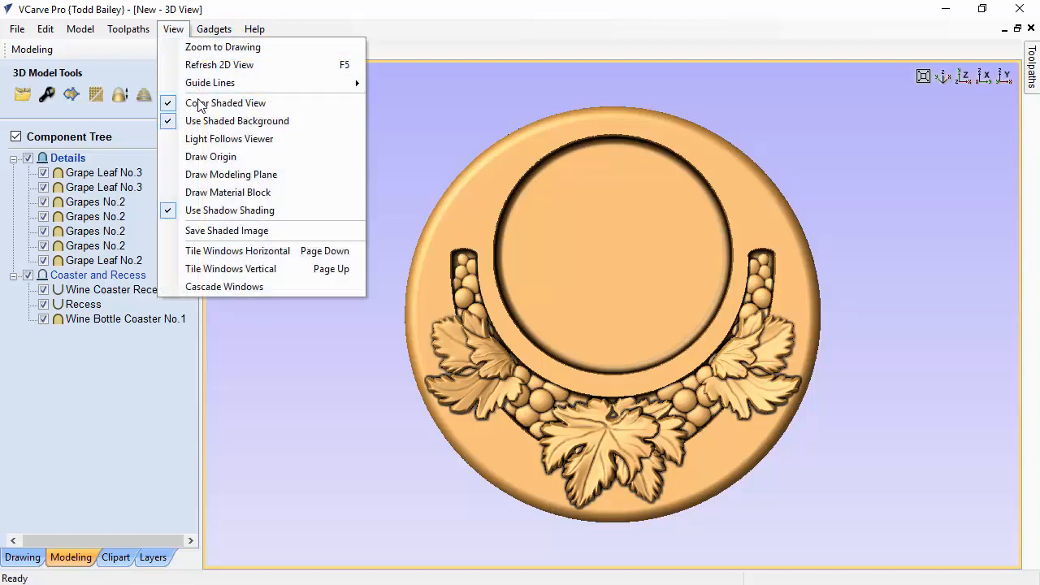
{"action": "key", "text": "Escape"}
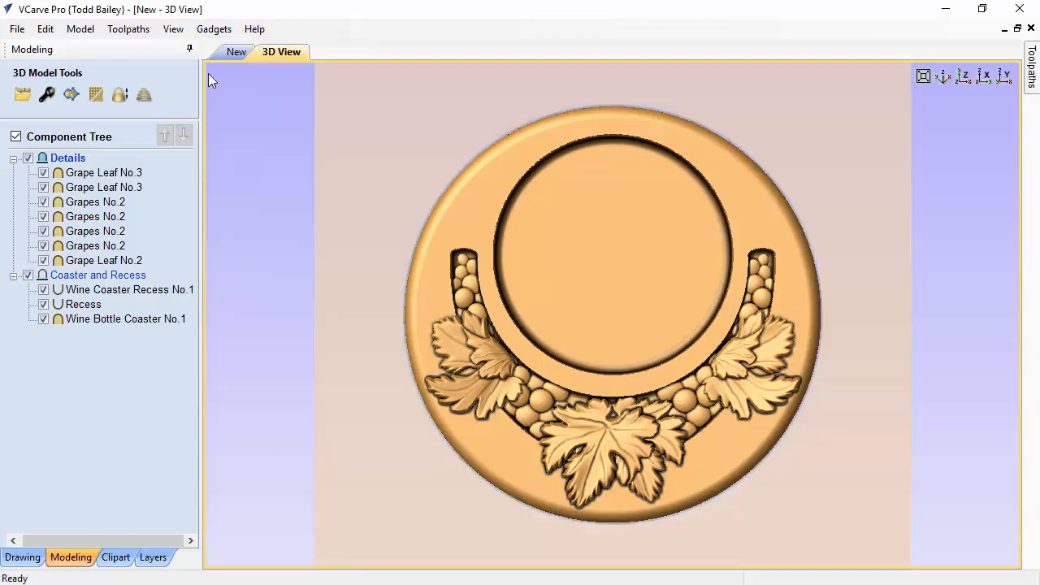
{"action": "left_click", "coordinate": [179, 31]}
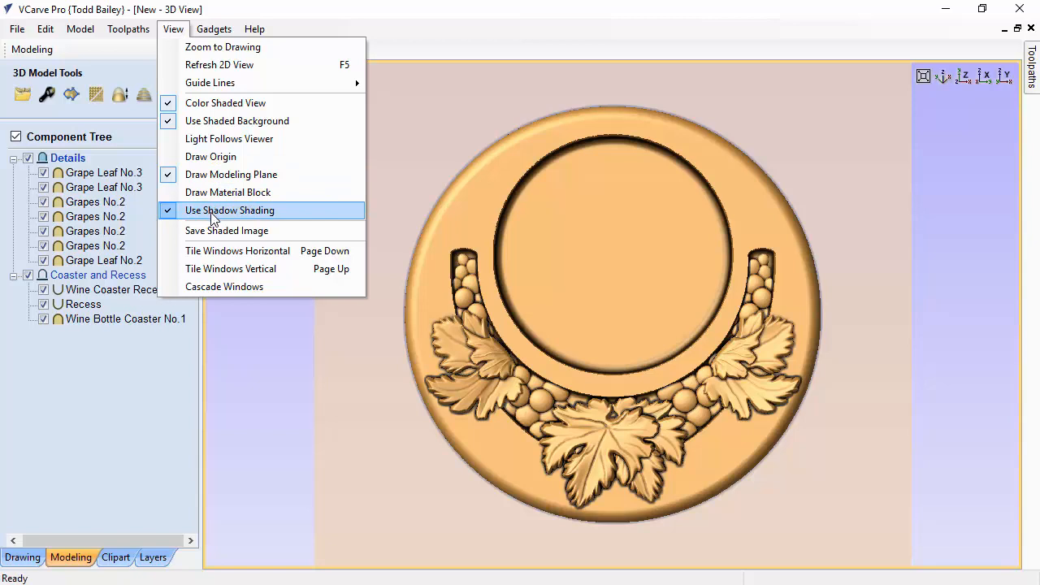
{"action": "left_click", "coordinate": [211, 213]}
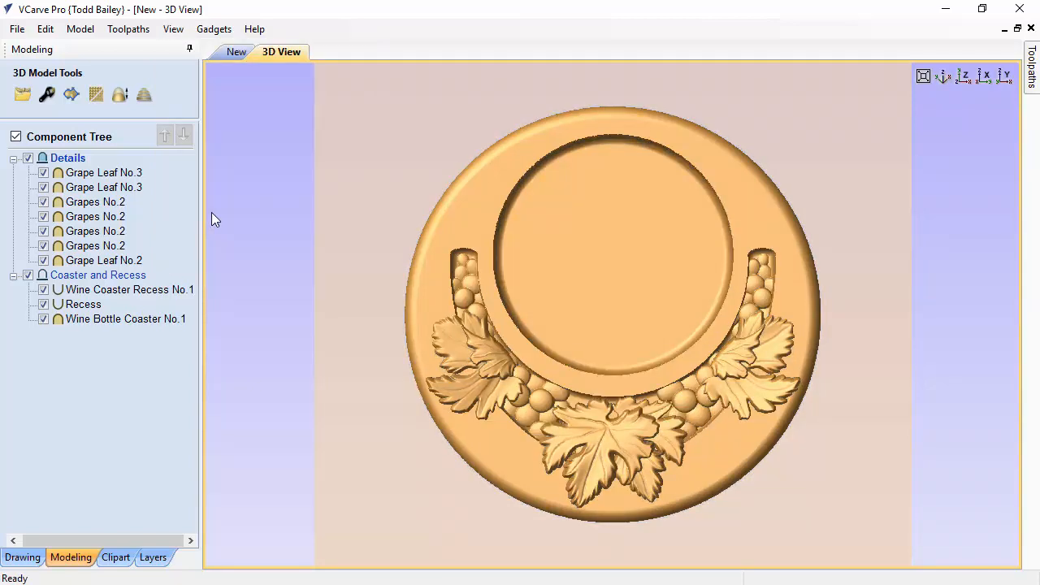
Tile the 2D and 3D views side by side and bring up the toolpath operations
{"action": "key", "text": "F4"}
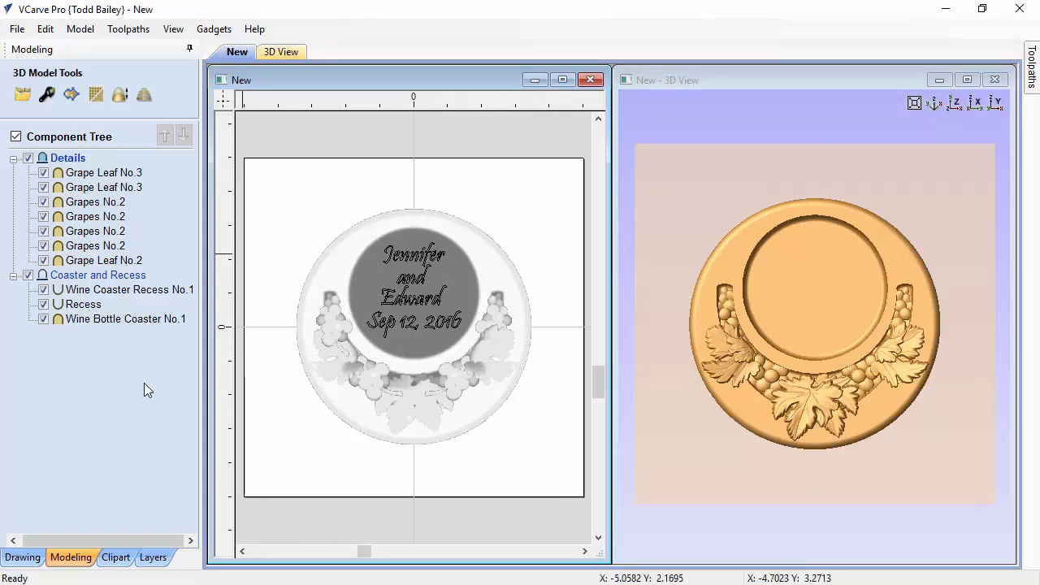
{"action": "left_click", "coordinate": [23, 558]}
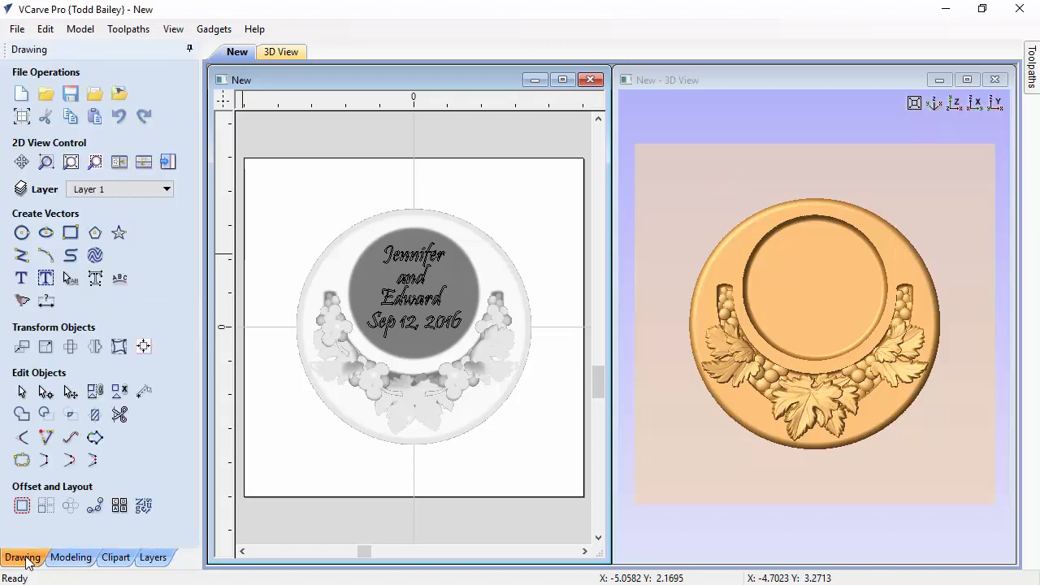
{"action": "left_click", "coordinate": [167, 163]}
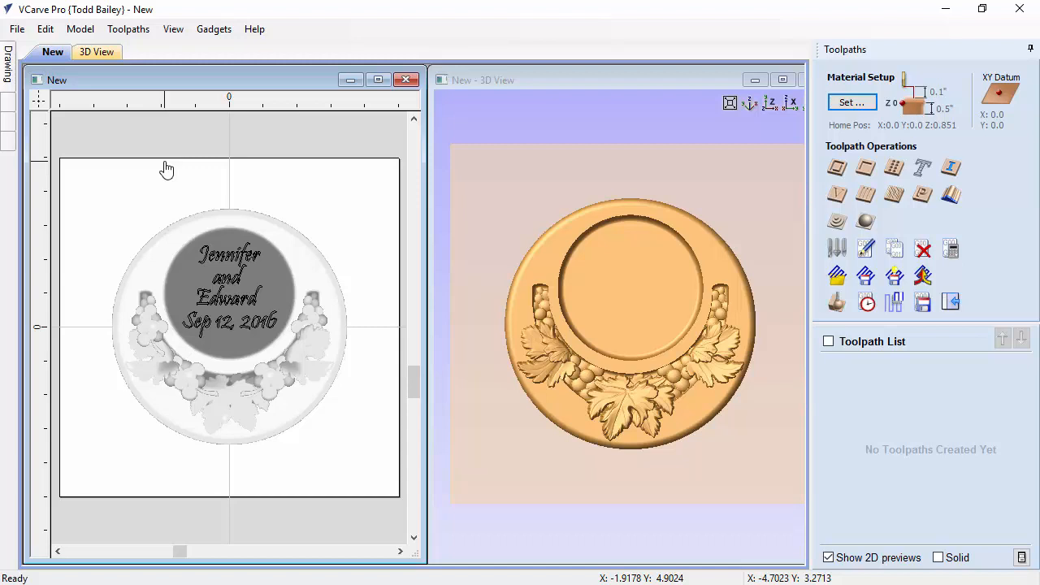
Start a 3D rough machining toolpath and set the material thickness to 0.75 inches in the material setup
{"action": "left_click", "coordinate": [836, 221]}
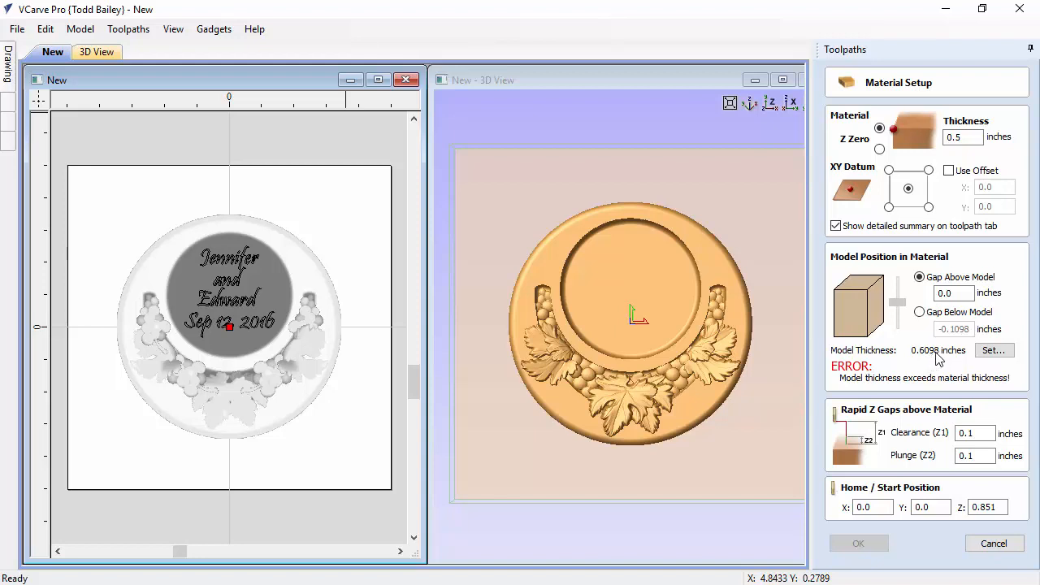
{"action": "left_click", "coordinate": [992, 354]}
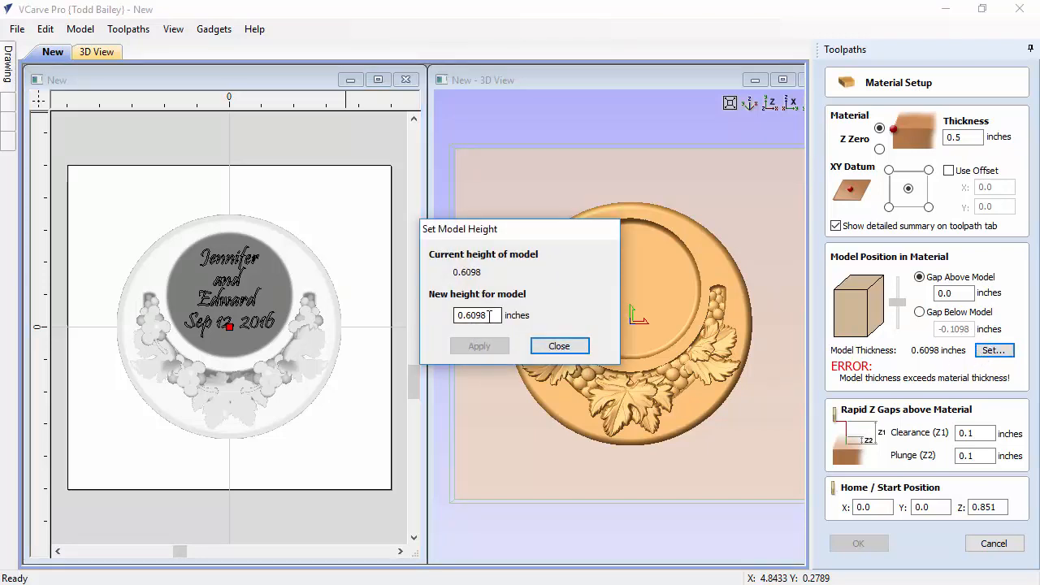
{"action": "left_click", "coordinate": [559, 346]}
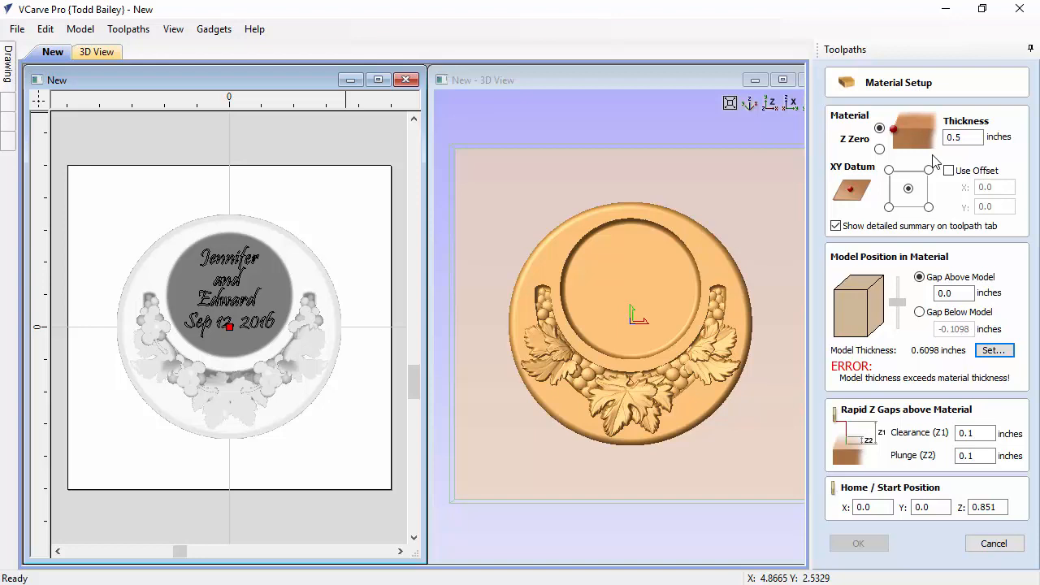
{"action": "left_click_drag", "start_coordinate": [967, 137], "coordinate": [940, 141]}
{"action": "type", "text": ".75"}
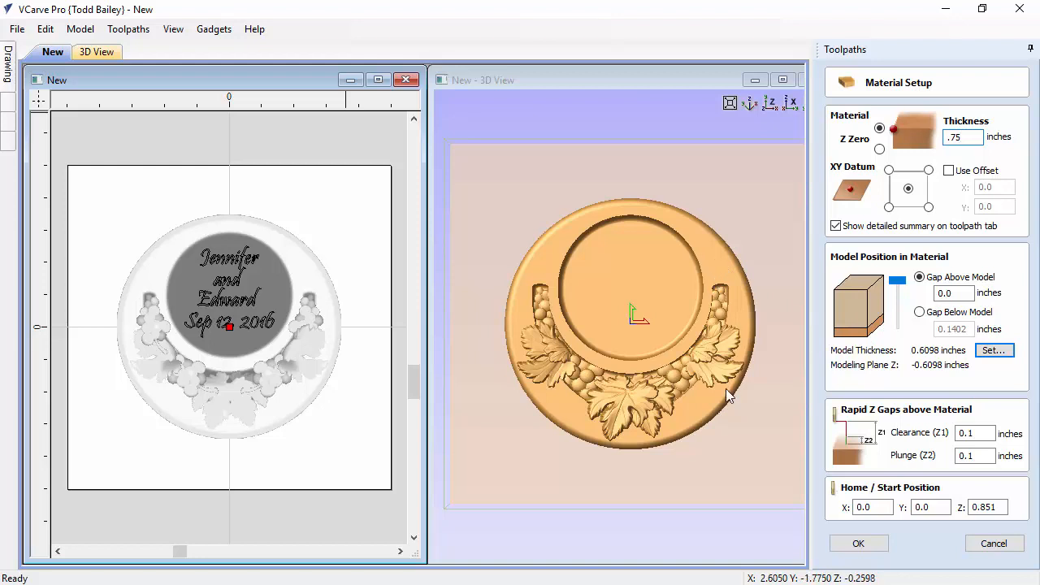
Position the model with a 0.13 inch gap below it and accept the material setup
{"action": "left_click", "coordinate": [920, 312]}
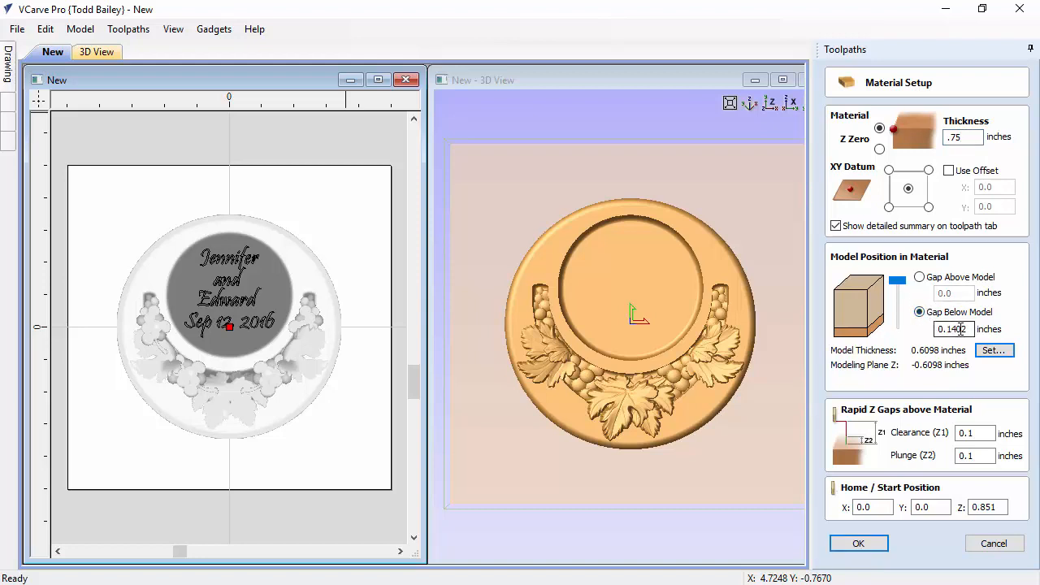
{"action": "left_click_drag", "start_coordinate": [954, 328], "coordinate": [982, 334]}
{"action": "type", "text": "3"}
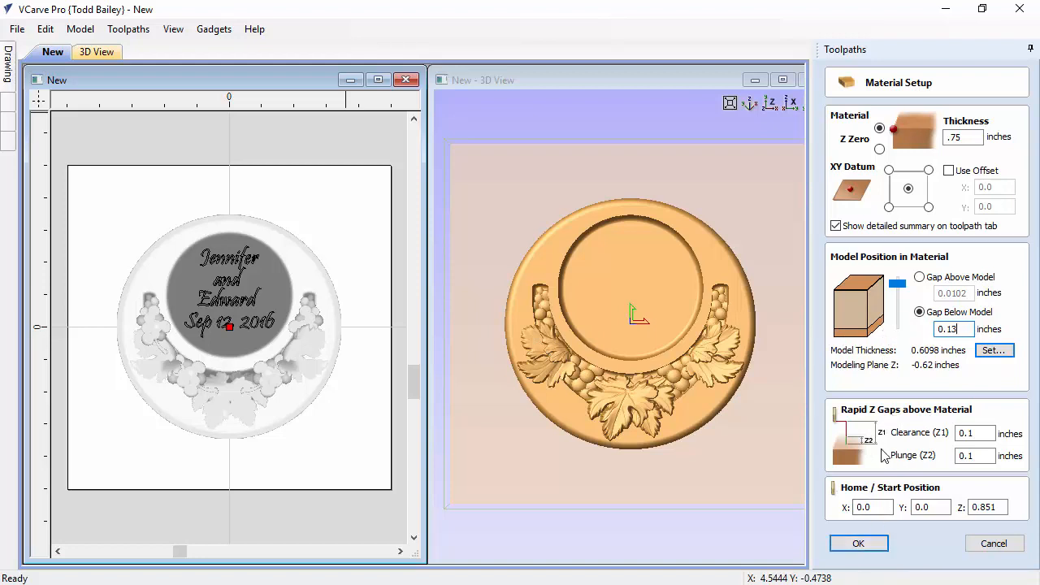
{"action": "left_click", "coordinate": [860, 543]}
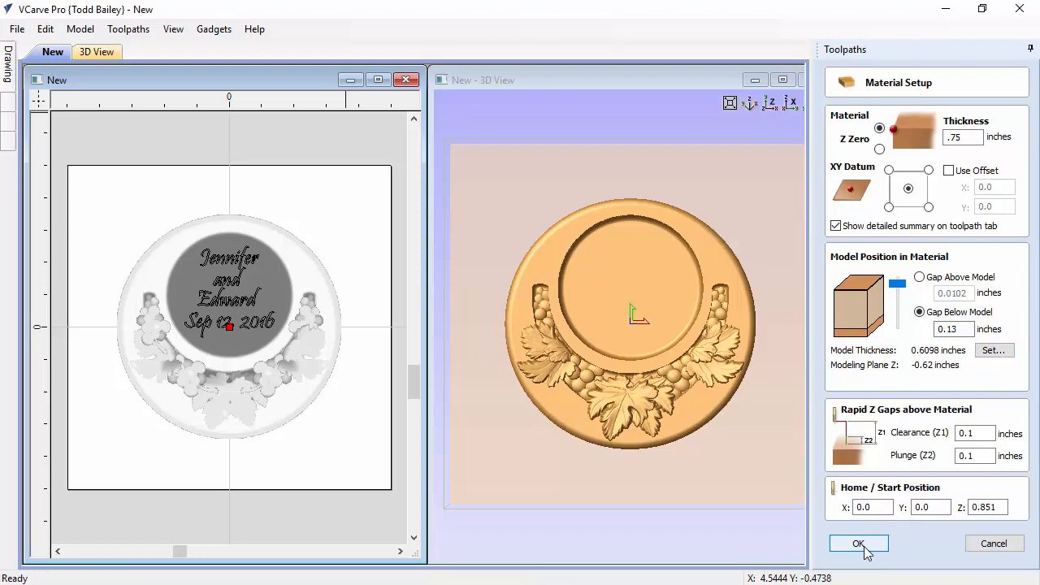
{"action": "left_click", "coordinate": [864, 550]}
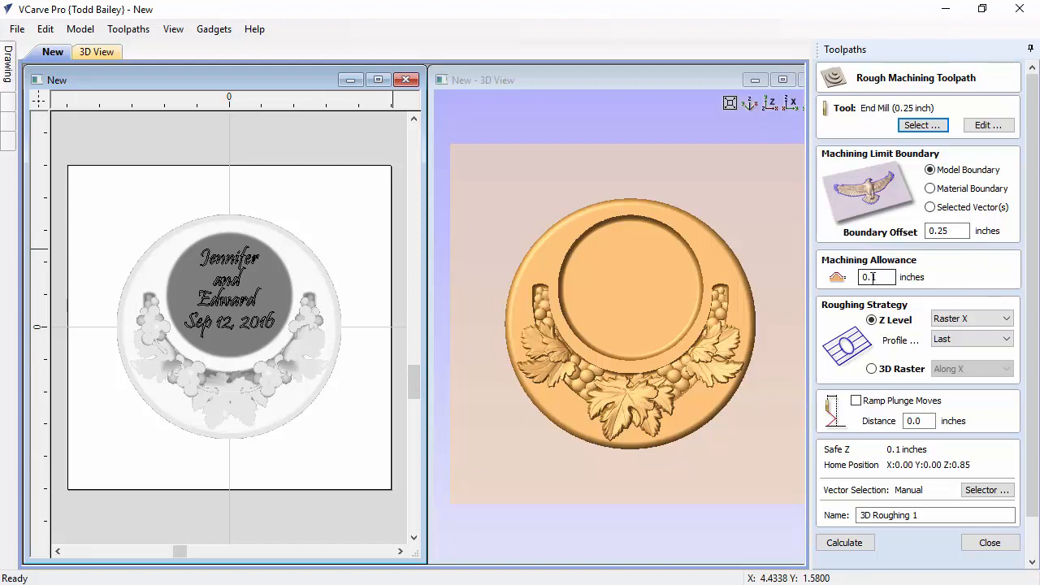
Calculate the 3D roughing toolpath with a 0.04 inch machining allowance and preview the cut
{"action": "left_click_drag", "start_coordinate": [872, 277], "coordinate": [878, 277]}
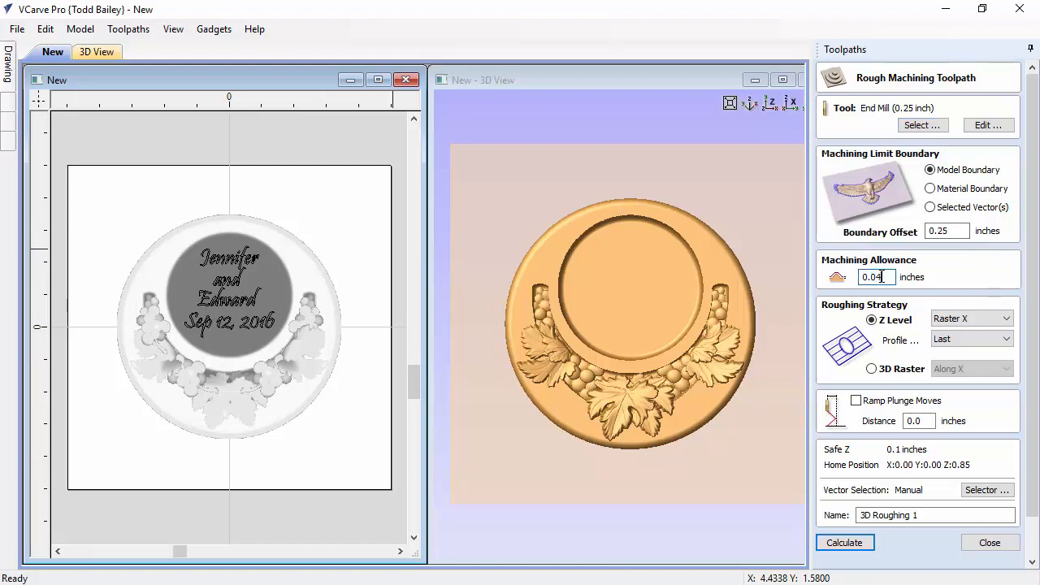
{"action": "left_click", "coordinate": [844, 543]}
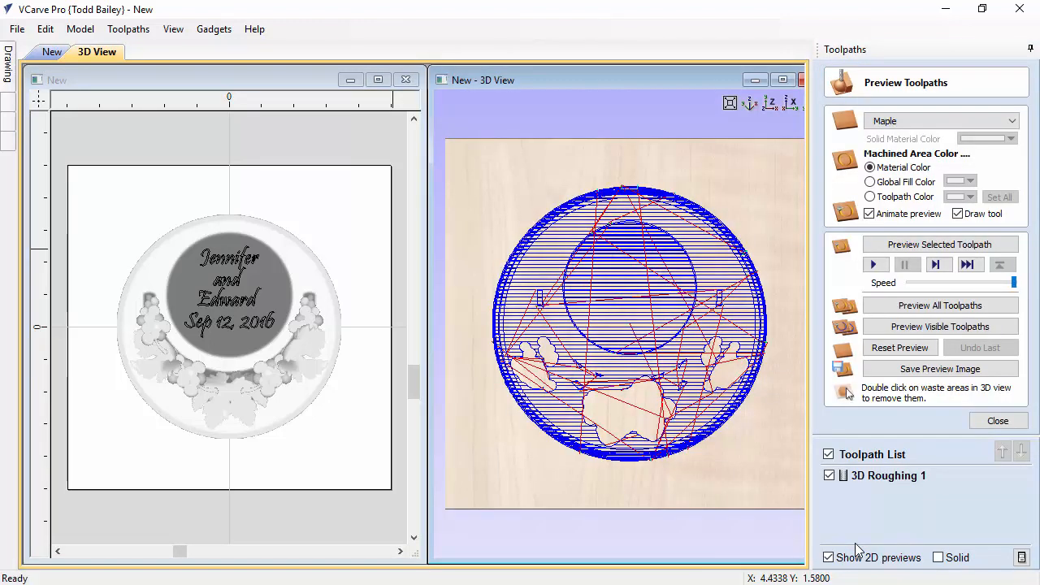
{"action": "left_click", "coordinate": [912, 328]}
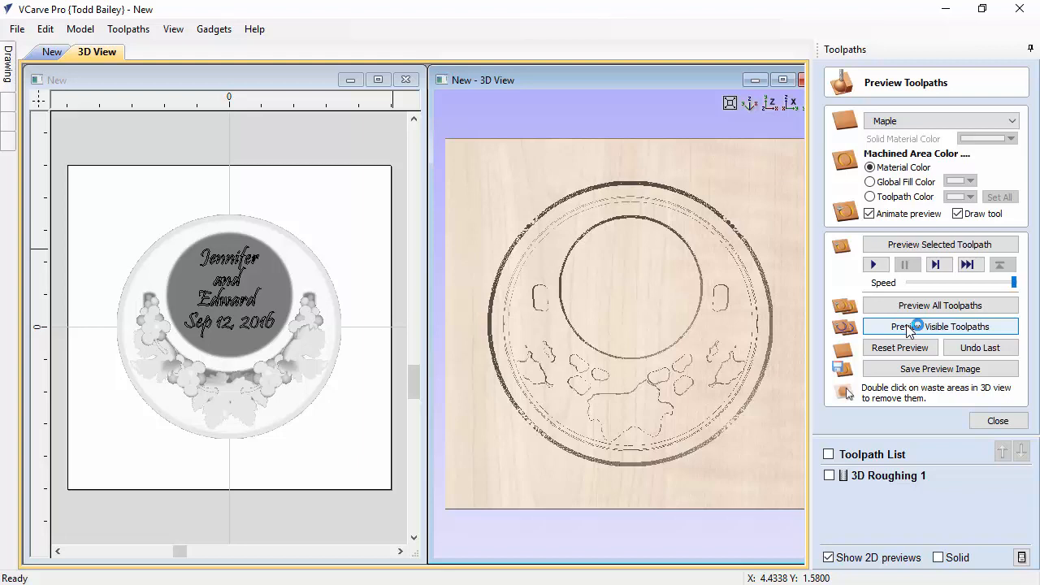
Calculate a 3D finishing toolpath with the 0.125 inch ball nose, model boundary and raster strategy, and preview the cut
{"action": "left_click_drag", "start_coordinate": [642, 382], "coordinate": [596, 327]}
{"action": "left_click", "coordinate": [998, 421]}
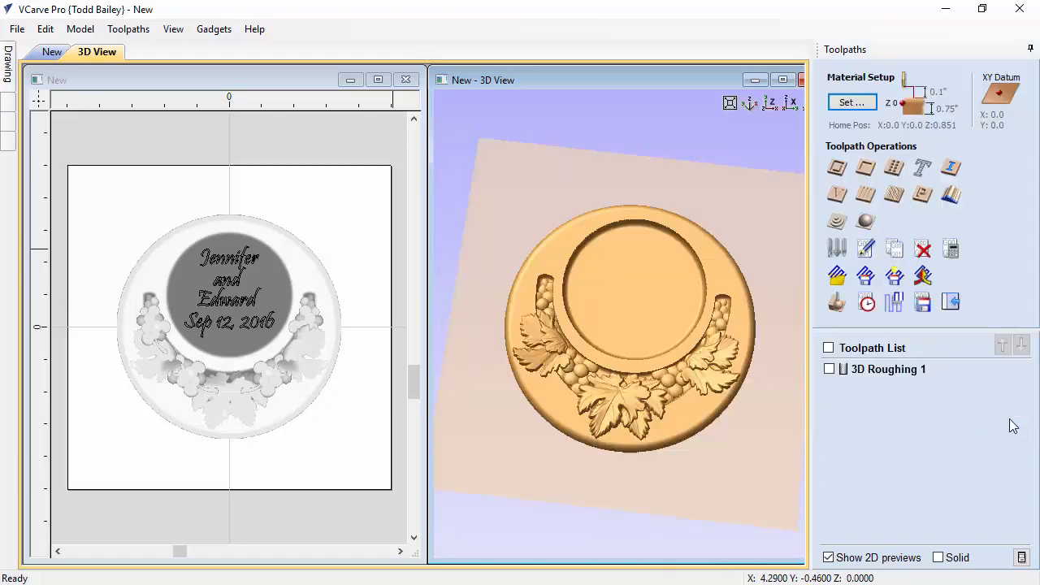
{"action": "left_click", "coordinate": [867, 221]}
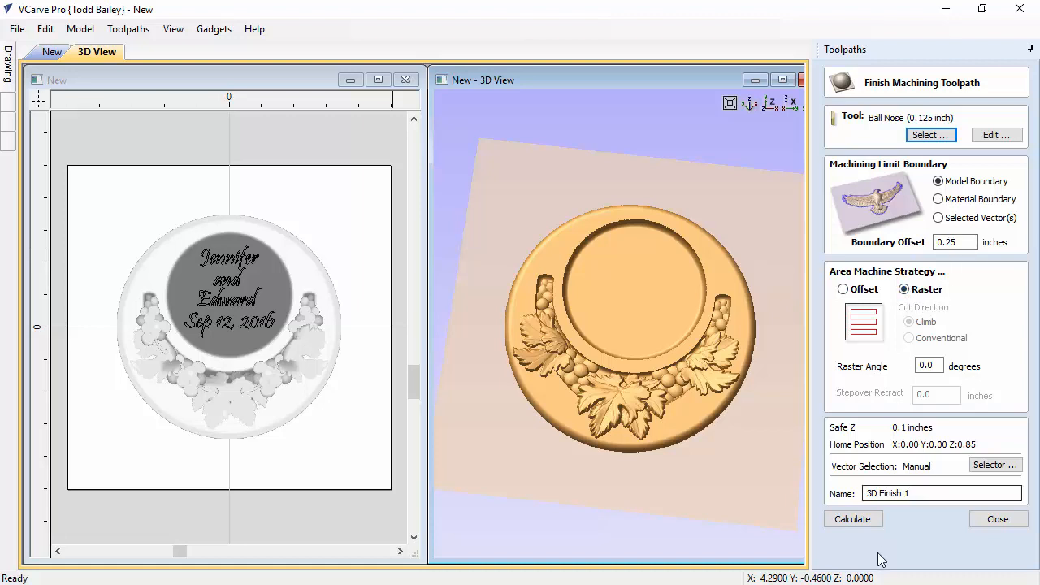
{"action": "left_click", "coordinate": [862, 524]}
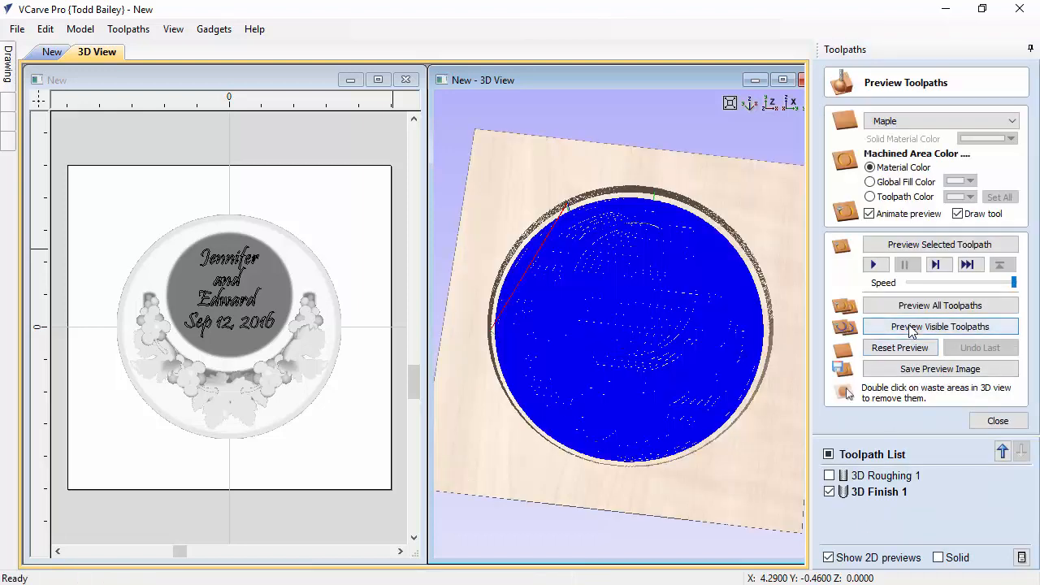
{"action": "left_click", "coordinate": [910, 327]}
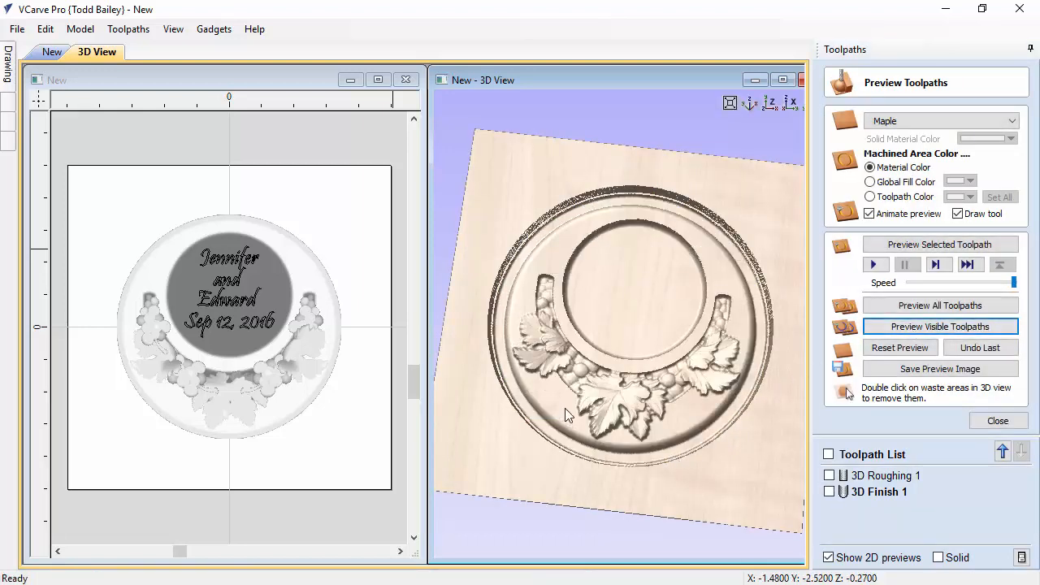
{"action": "left_click_drag", "start_coordinate": [566, 407], "coordinate": [572, 347]}
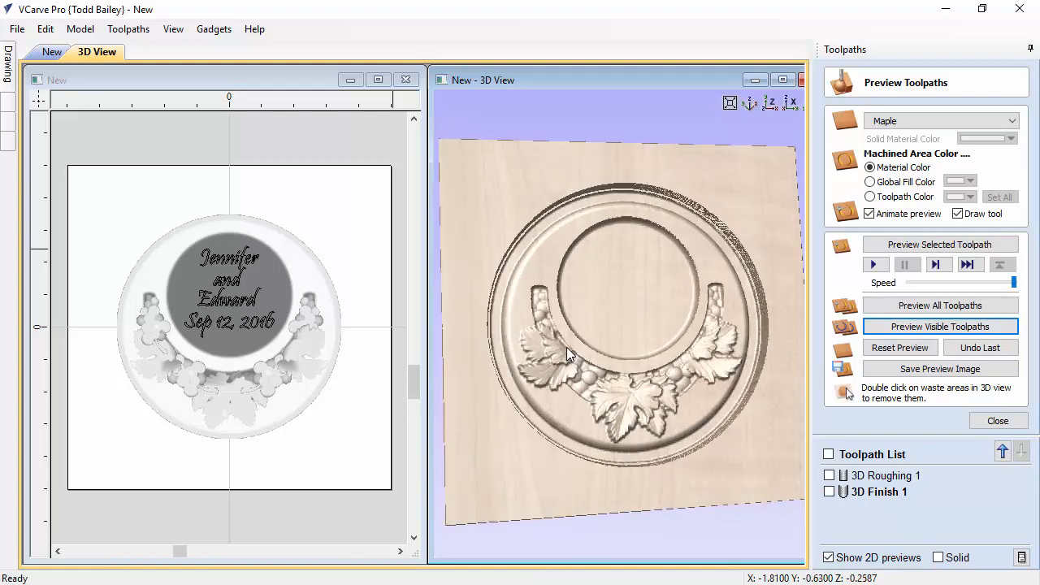
{"action": "left_click_drag", "start_coordinate": [649, 367], "coordinate": [623, 381]}
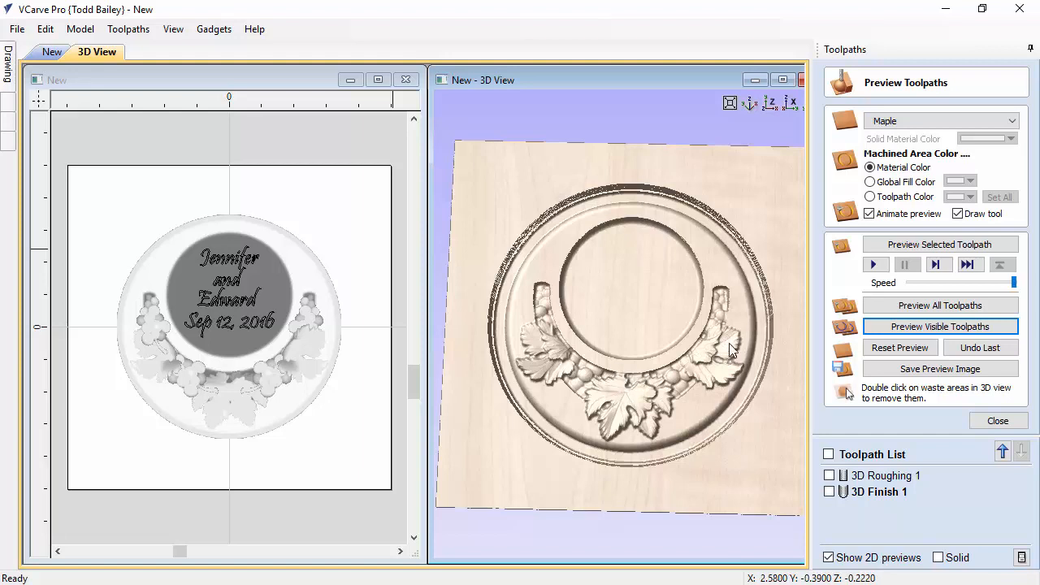
{"action": "left_click", "coordinate": [985, 420]}
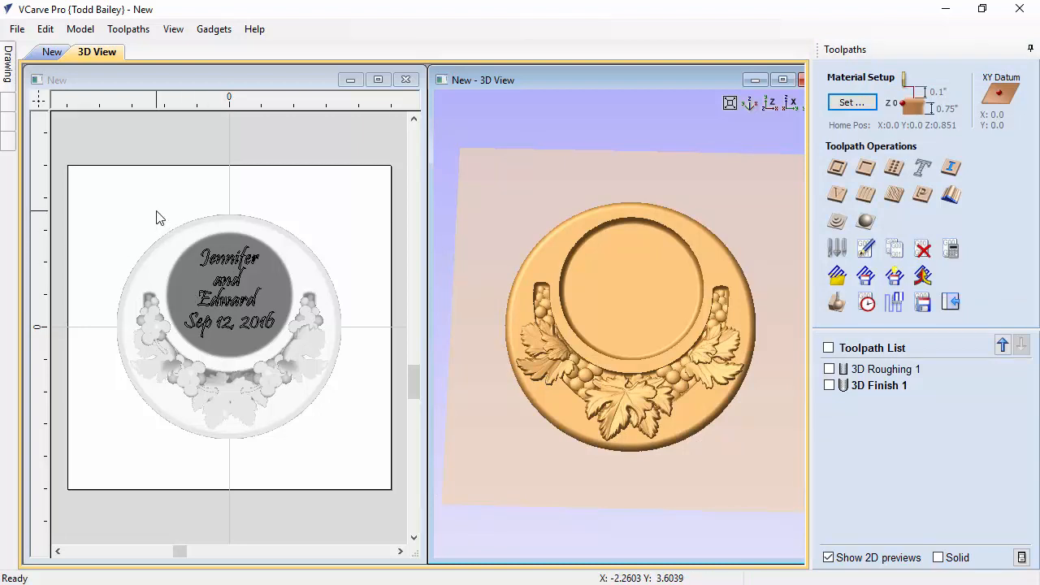
Calculate a V-carve toolpath for the recess text with the 60 degree 0.25 inch V-bit, projected onto the 3D model, and preview it
{"action": "left_click", "coordinate": [256, 289]}
{"action": "left_click_drag", "start_coordinate": [256, 289], "coordinate": [297, 343]}
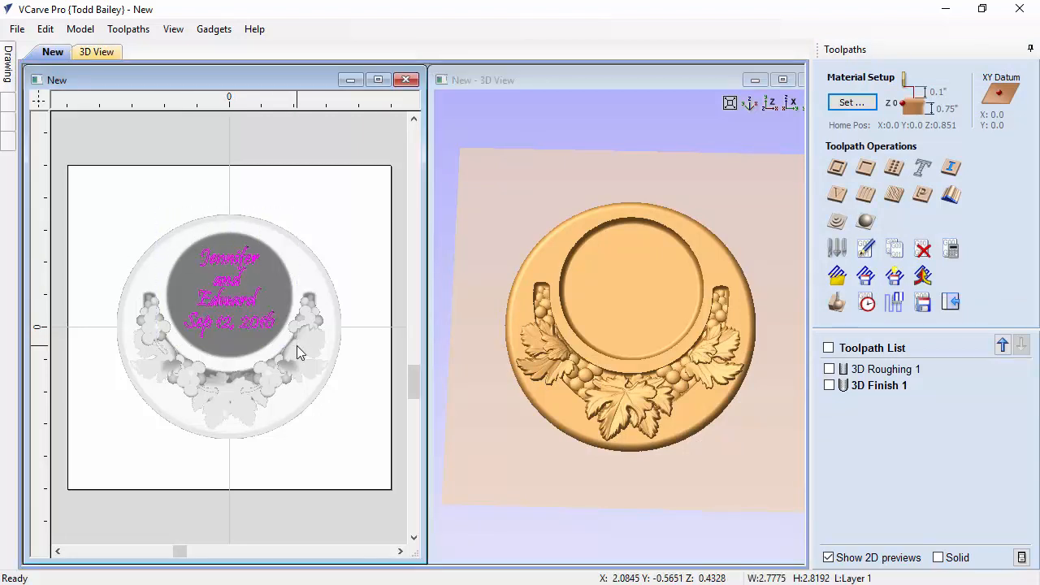
{"action": "left_click", "coordinate": [839, 195]}
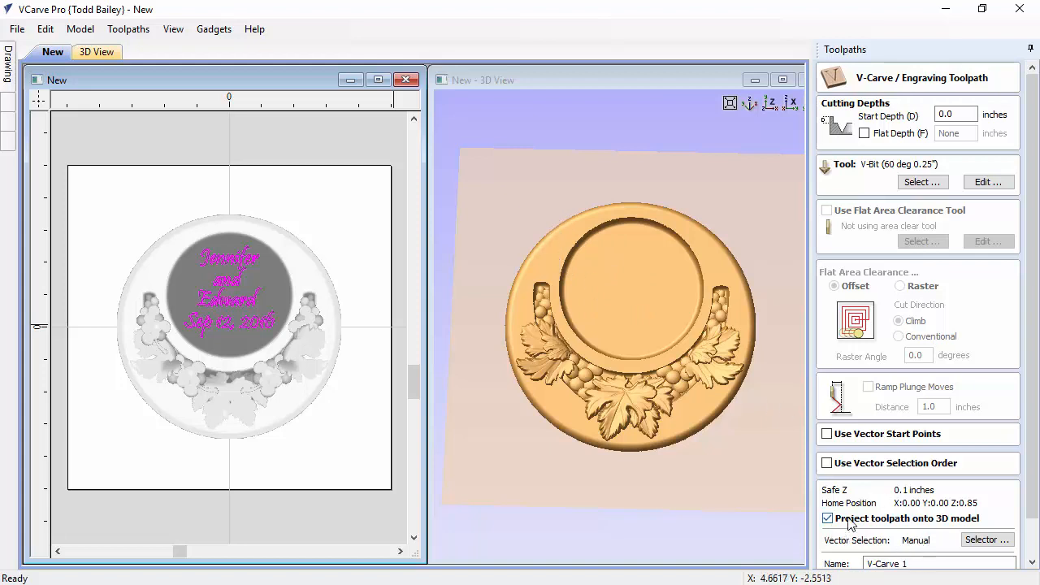
{"action": "scroll", "coordinate": [917, 524], "scroll_direction": "down", "scroll_amount": 2}
{"action": "left_click", "coordinate": [844, 548]}
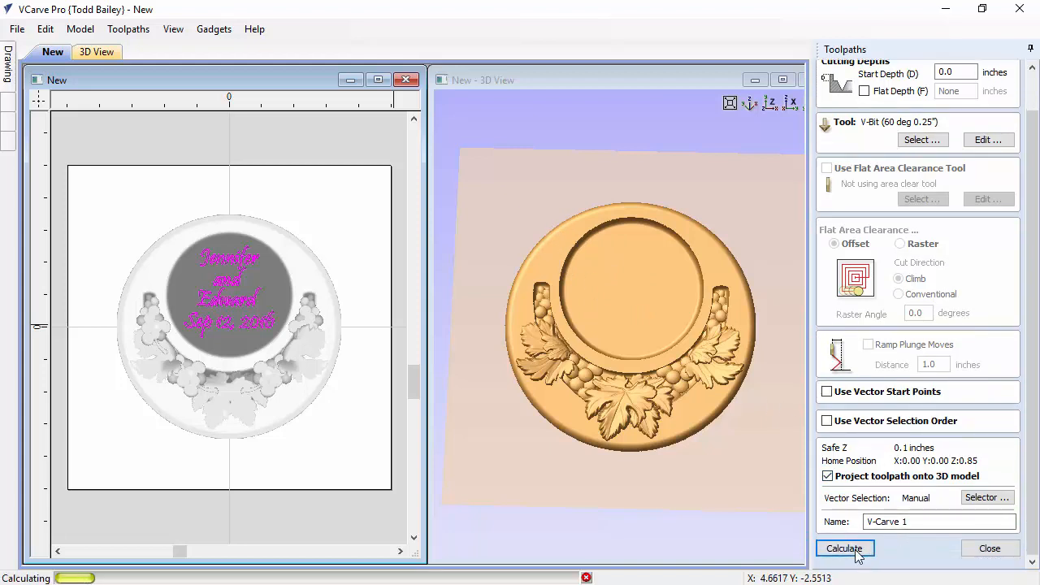
{"action": "left_click", "coordinate": [881, 326]}
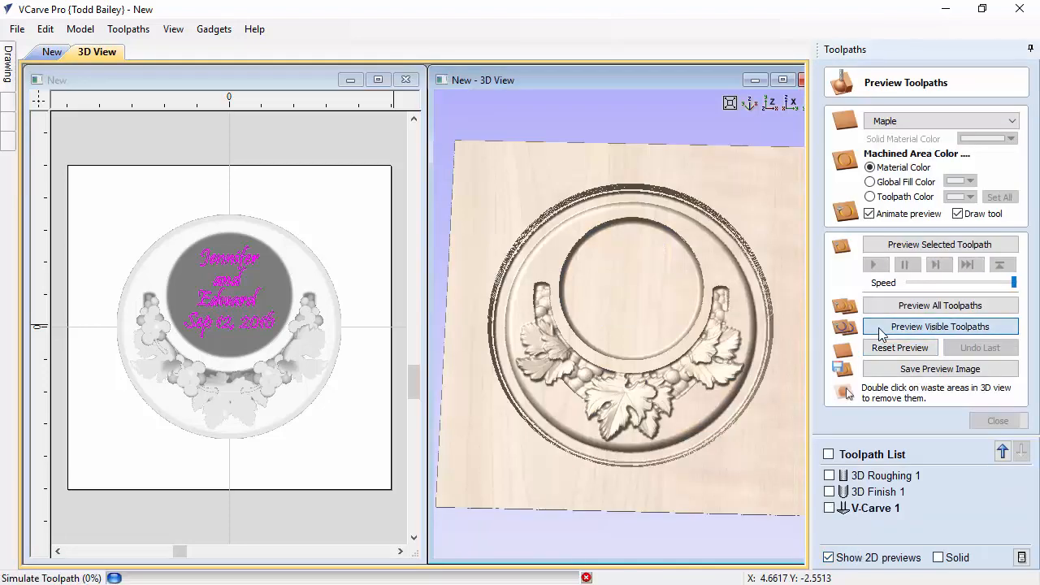
{"action": "left_click_drag", "start_coordinate": [636, 455], "coordinate": [750, 446]}
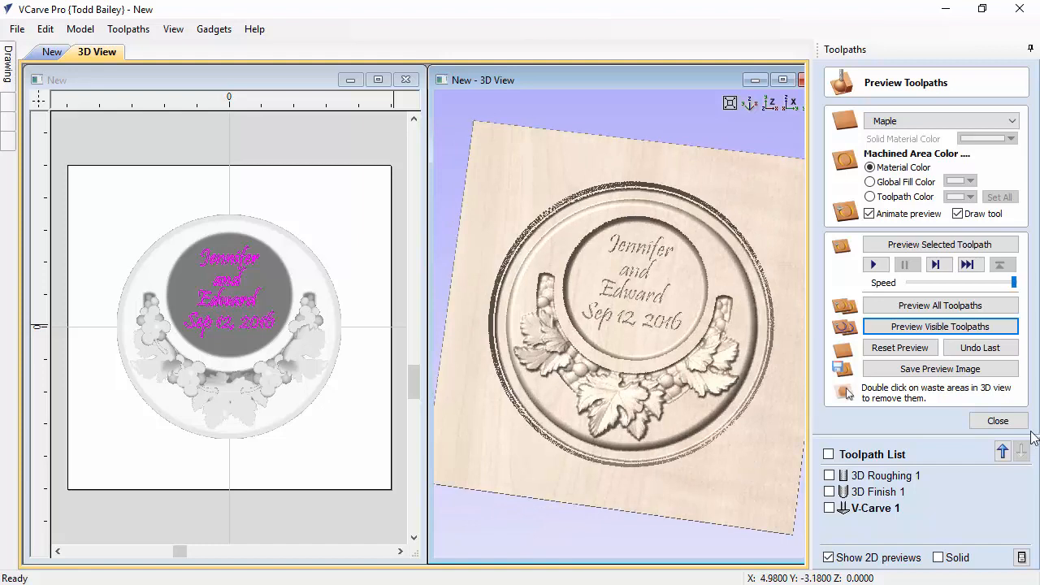
{"action": "left_click", "coordinate": [1013, 425]}
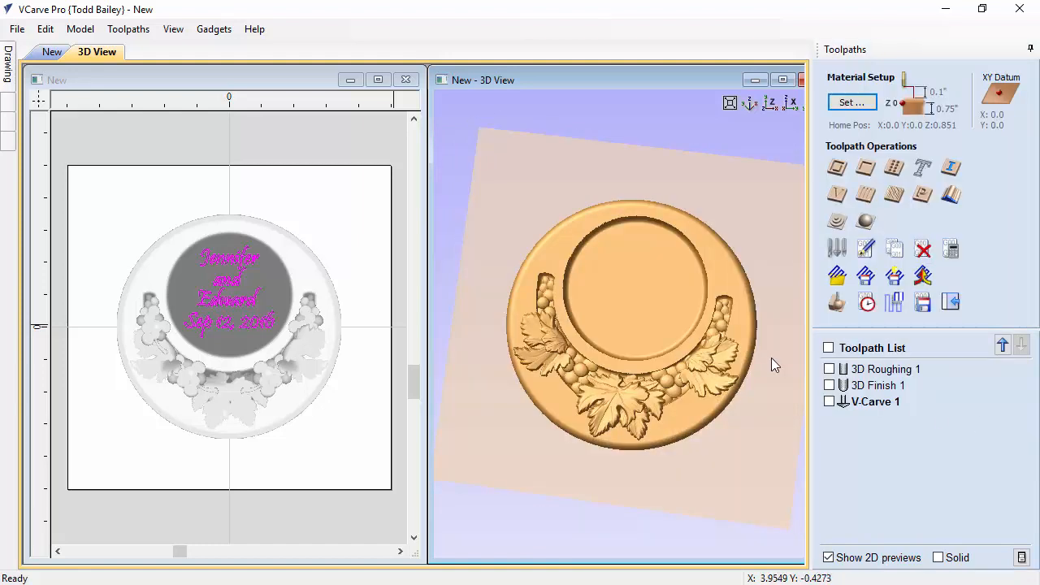
Start a 2D profile toolpath and create a boundary vector around the Wine Bottle Coaster No.1 component, selecting it for the cutout
{"action": "left_click", "coordinate": [836, 169]}
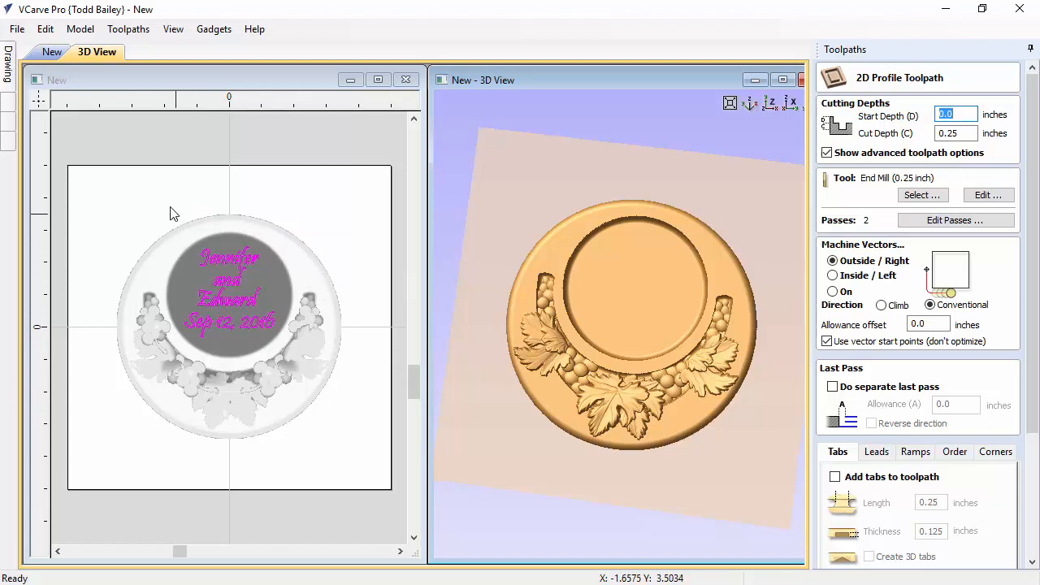
{"action": "left_click", "coordinate": [8, 81]}
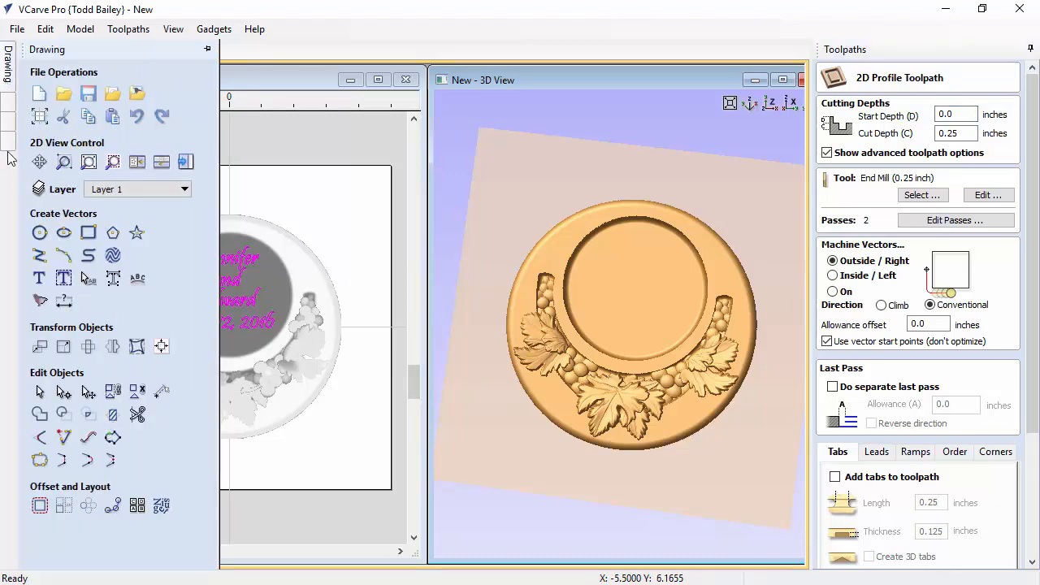
{"action": "left_click", "coordinate": [208, 48]}
{"action": "left_click", "coordinate": [58, 560]}
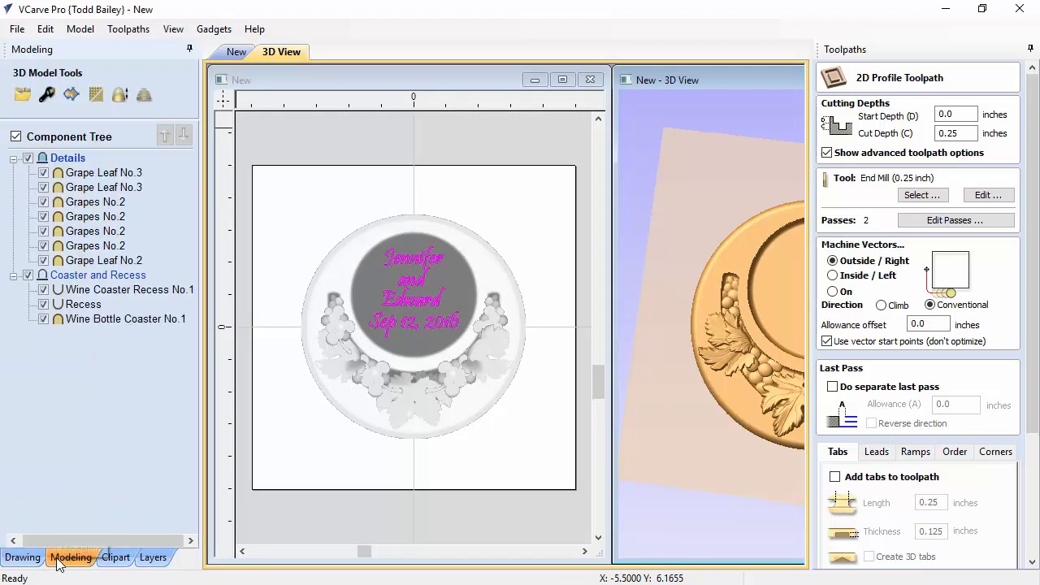
{"action": "left_click", "coordinate": [358, 411]}
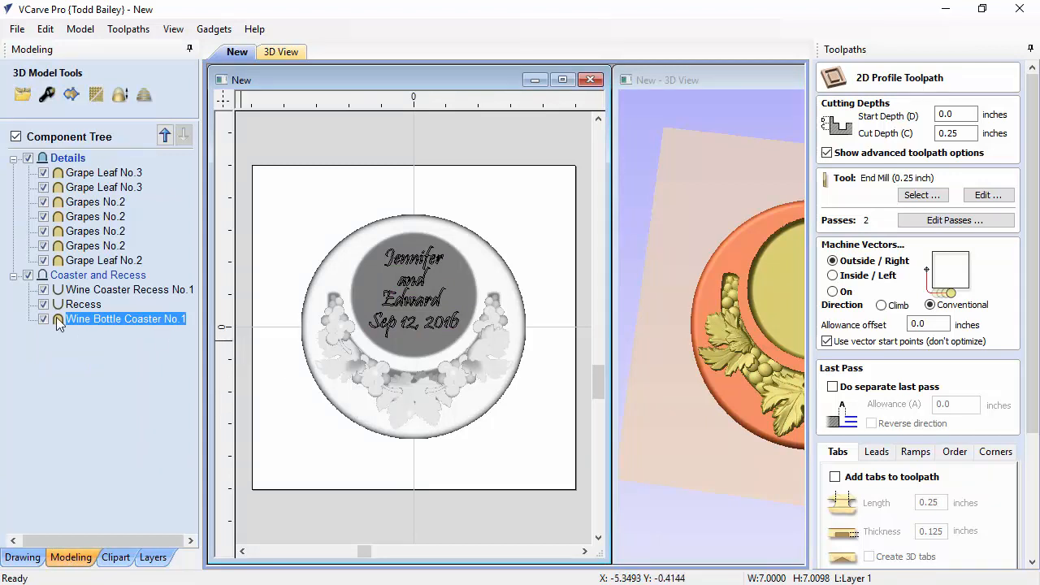
{"action": "mouse_move", "coordinate": [125, 323]}
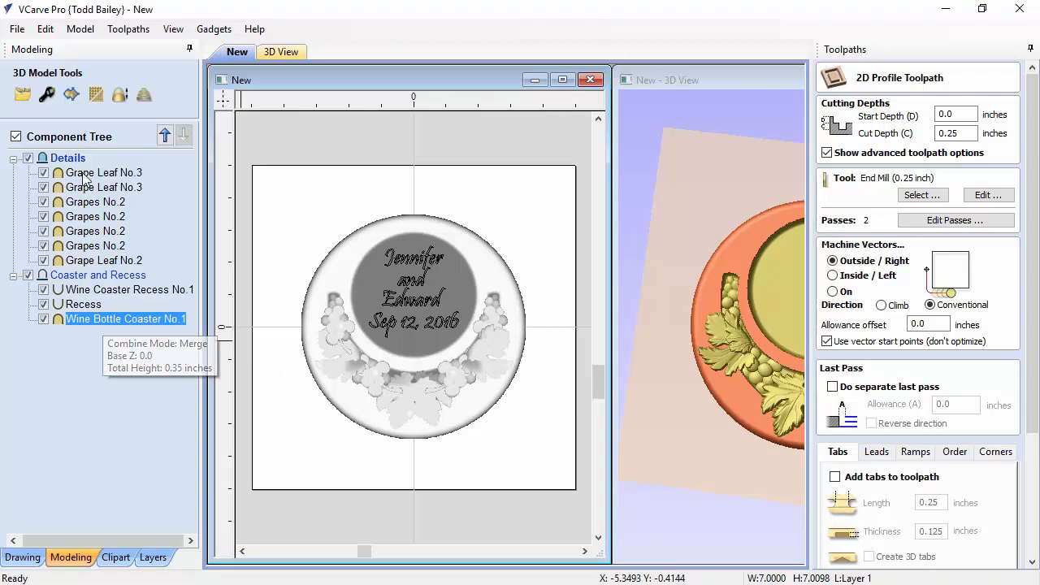
{"action": "left_click", "coordinate": [68, 98]}
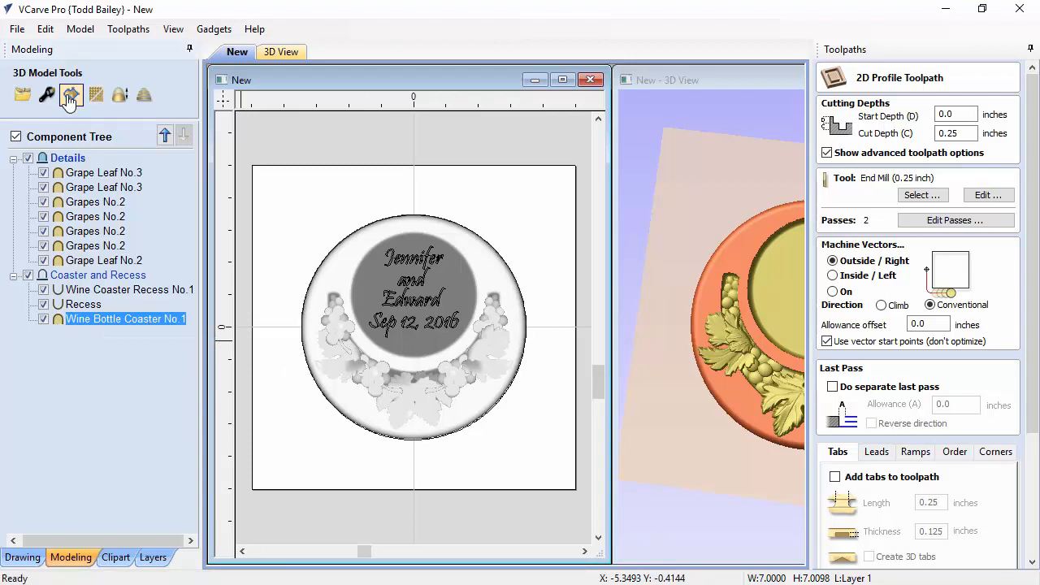
{"action": "left_click", "coordinate": [317, 254]}
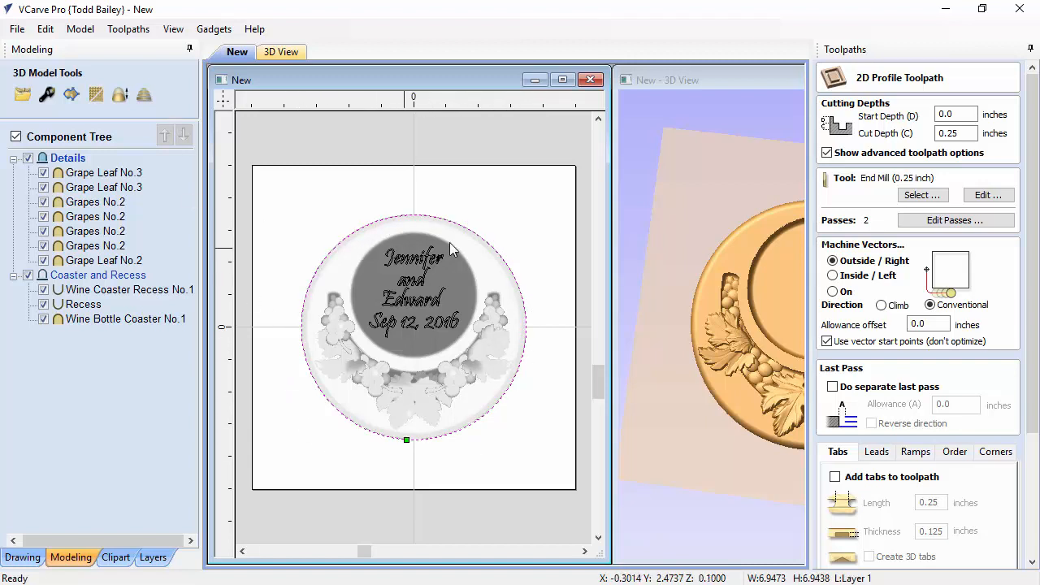
{"action": "left_click", "coordinate": [190, 50]}
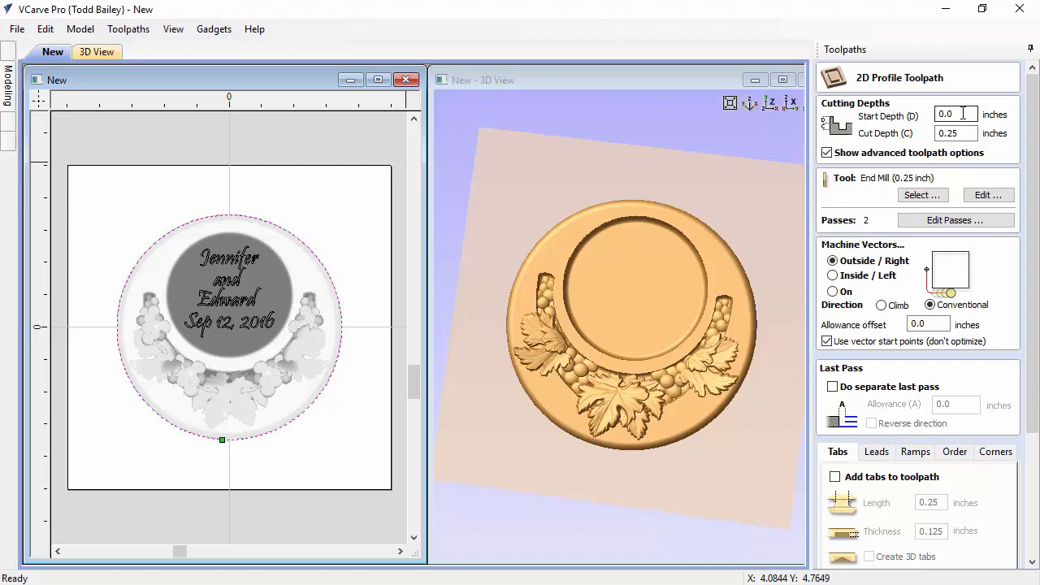
Try a start depth of 0 and a cut depth of 0.75 inches for the profile cut
{"action": "left_click_drag", "start_coordinate": [963, 114], "coordinate": [915, 116]}
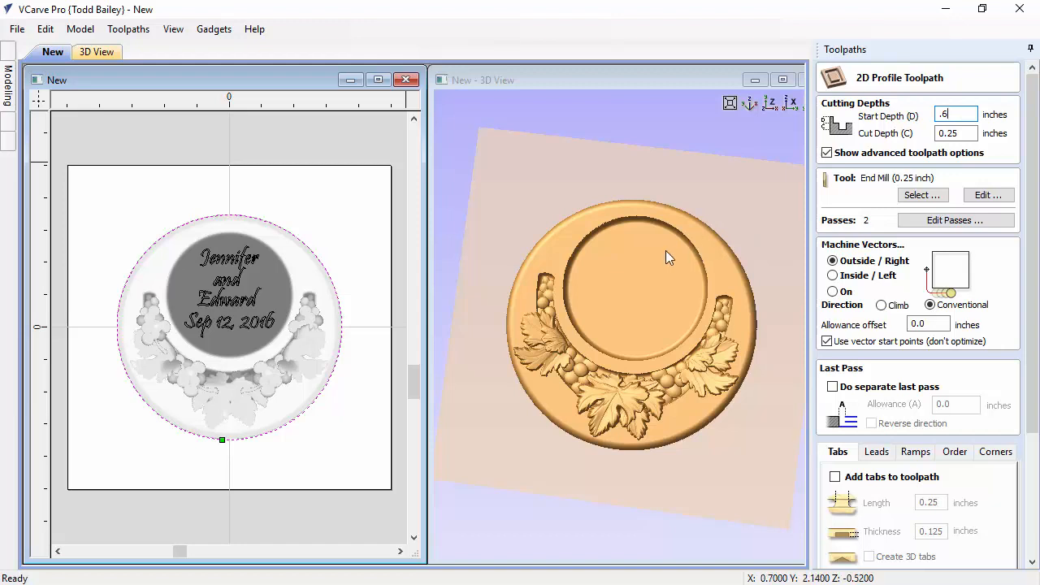
{"action": "left_click", "coordinate": [950, 134]}
{"action": "left_click_drag", "start_coordinate": [963, 119], "coordinate": [925, 148]}
{"action": "type", "text": "0"}
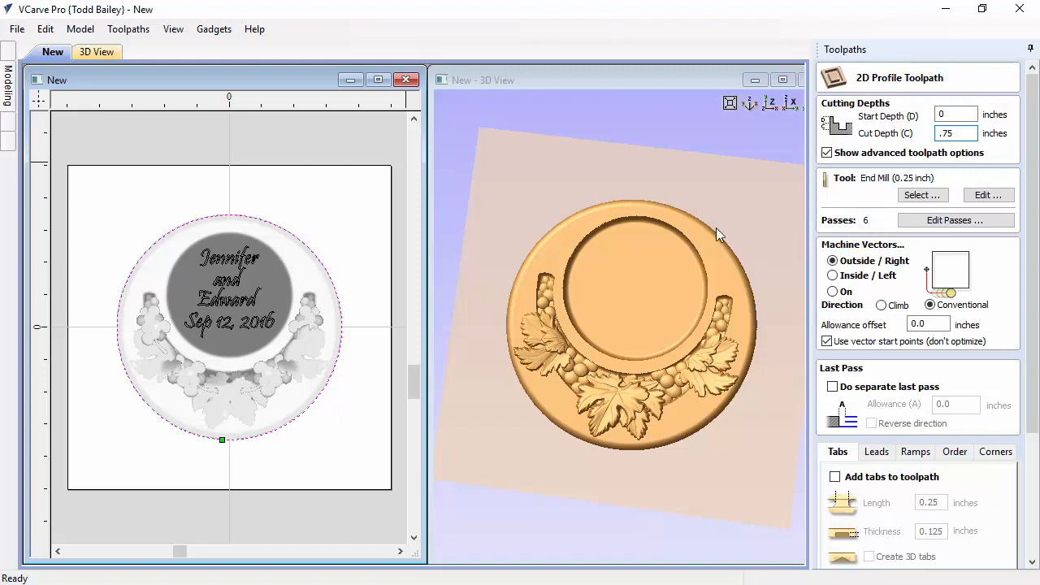
Set the profile toolpath's start depth to 0.6 inches and its cut depth to 0.16 inches
{"action": "double_click", "coordinate": [955, 115]}
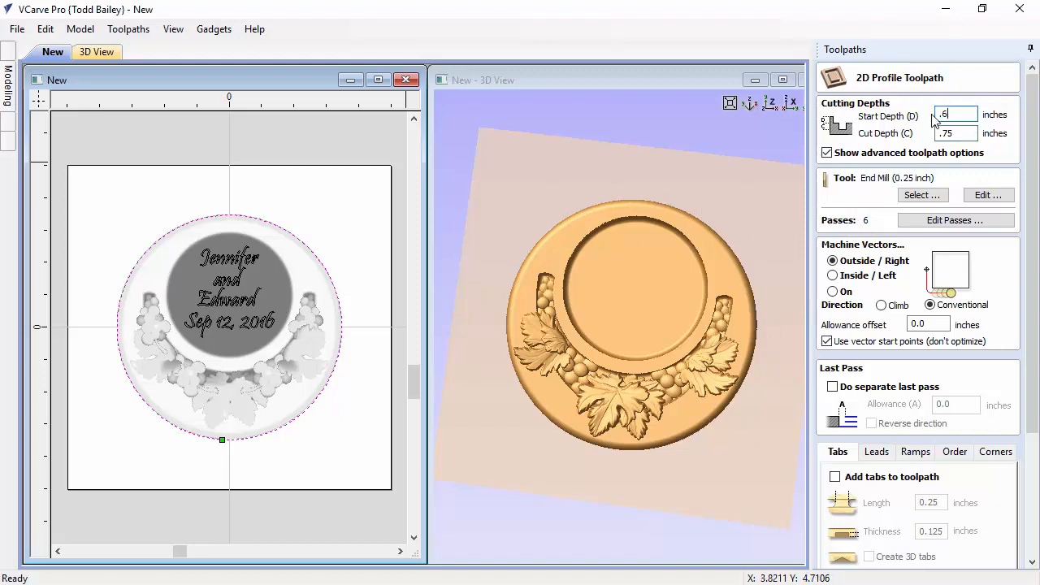
{"action": "type", "text": ".6"}
{"action": "double_click", "coordinate": [945, 133]}
Add four holding tabs, 0.25 inches long and 0.125 inches thick, along the coaster's outline
{"action": "scroll", "coordinate": [853, 438], "scroll_direction": "down", "scroll_amount": 1}
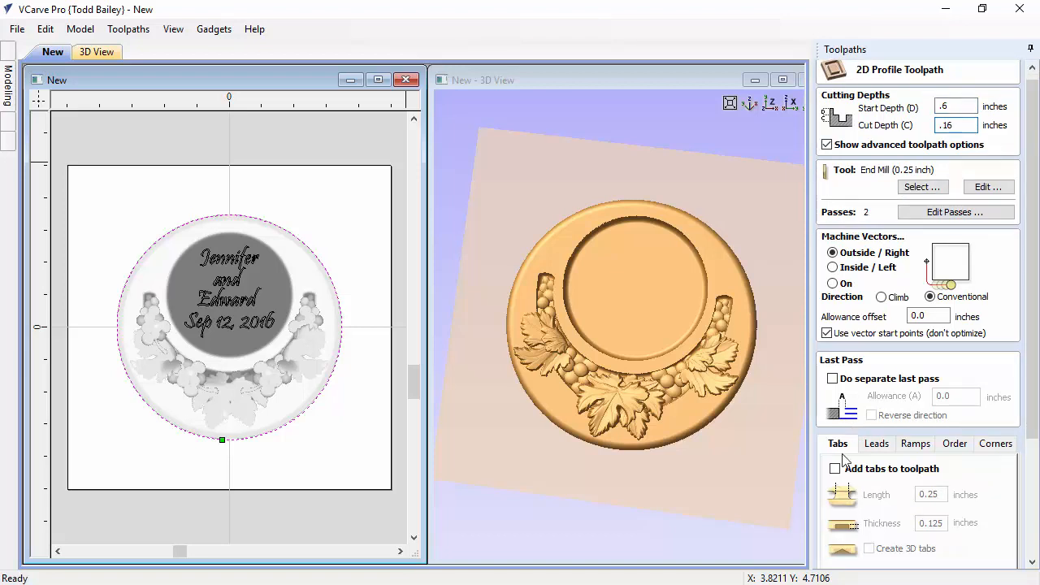
{"action": "left_click", "coordinate": [835, 469]}
{"action": "scroll", "coordinate": [973, 459], "scroll_direction": "down", "scroll_amount": 1}
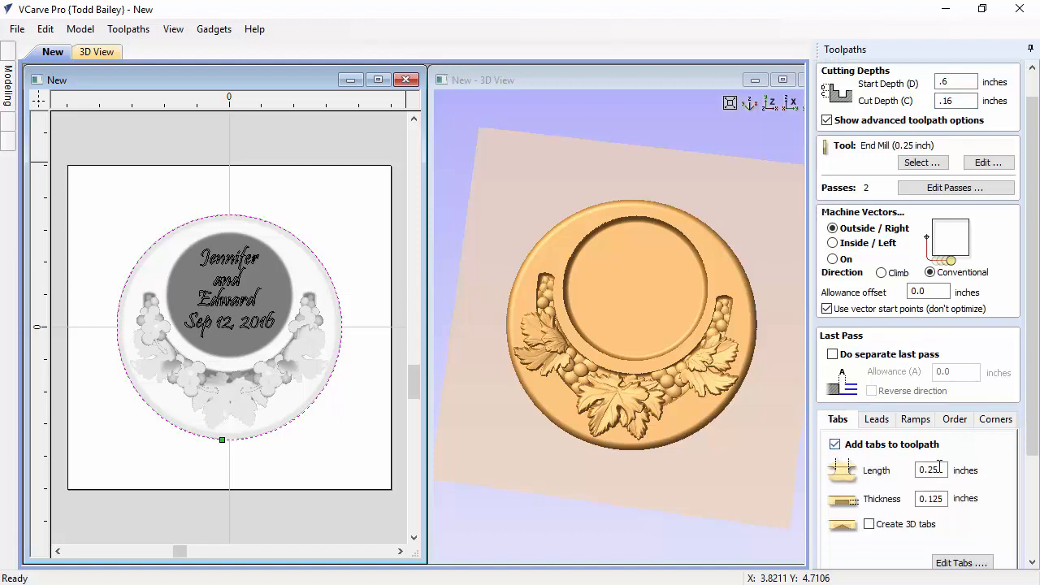
{"action": "left_click", "coordinate": [939, 468]}
{"action": "left_click", "coordinate": [940, 500]}
{"action": "left_click", "coordinate": [966, 563]}
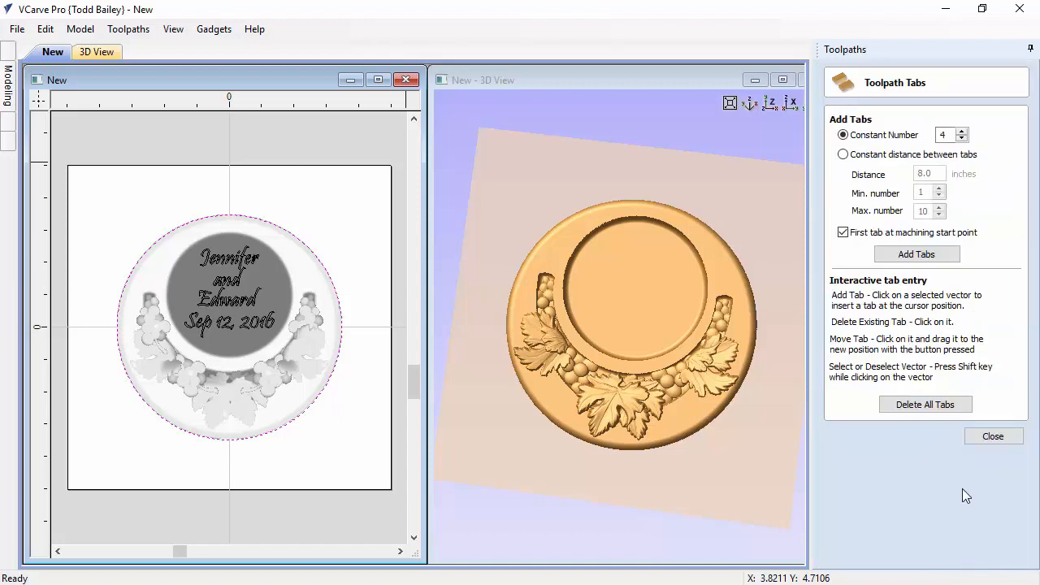
{"action": "left_click", "coordinate": [916, 255]}
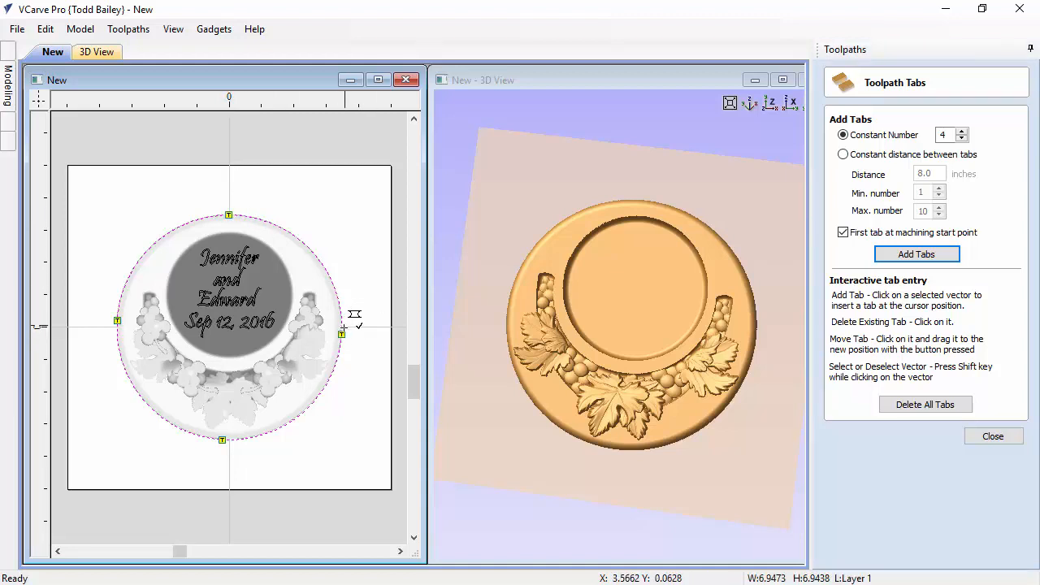
Reposition the off-axis tabs on the coaster outline so they line up with the horizontal and vertical centre lines
{"action": "left_click_drag", "start_coordinate": [341, 334], "coordinate": [341, 327]}
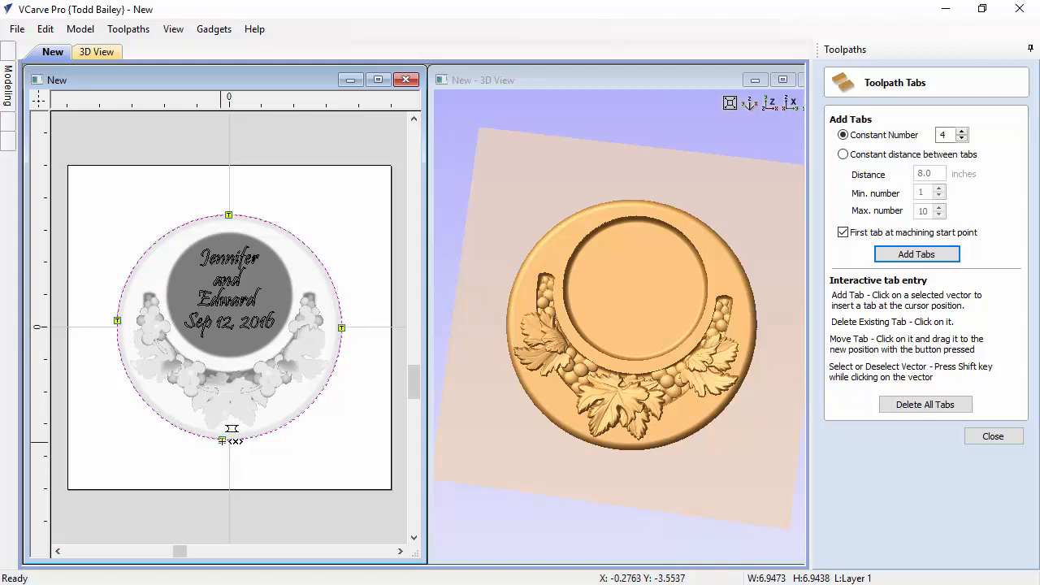
{"action": "left_click_drag", "start_coordinate": [221, 441], "coordinate": [229, 439]}
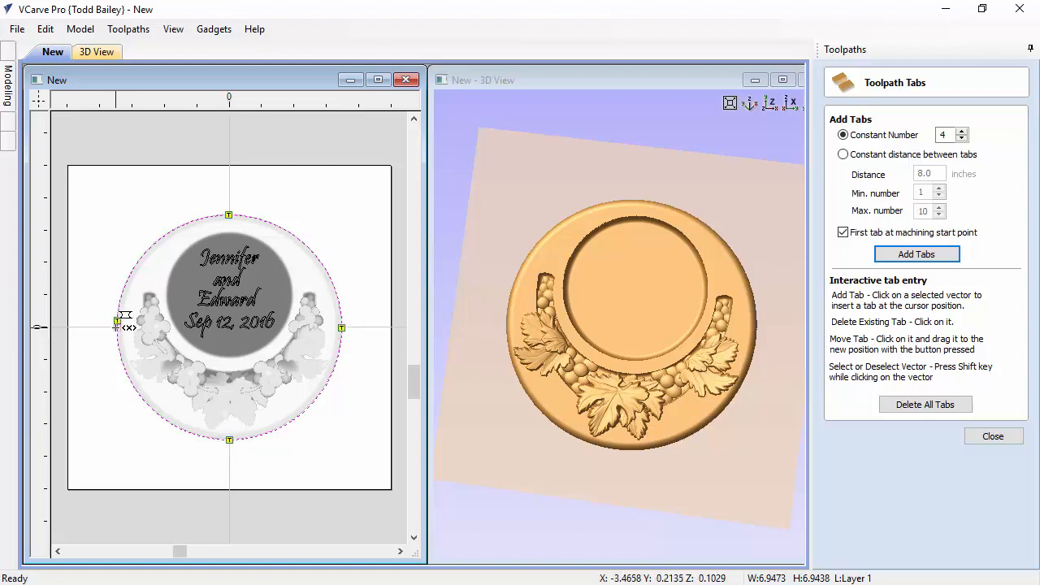
{"action": "left_click_drag", "start_coordinate": [122, 322], "coordinate": [118, 327]}
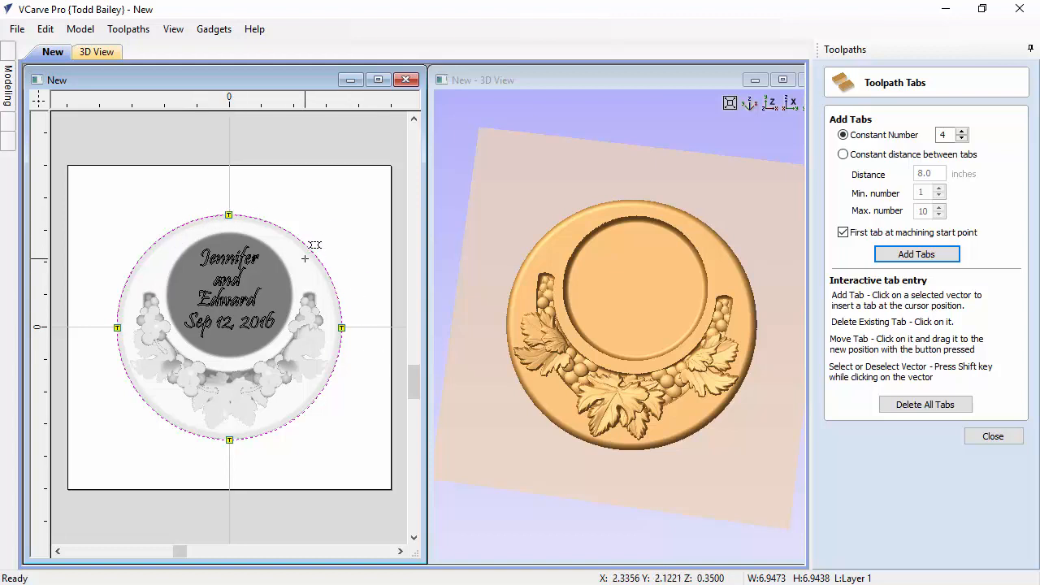
{"action": "left_click", "coordinate": [993, 436]}
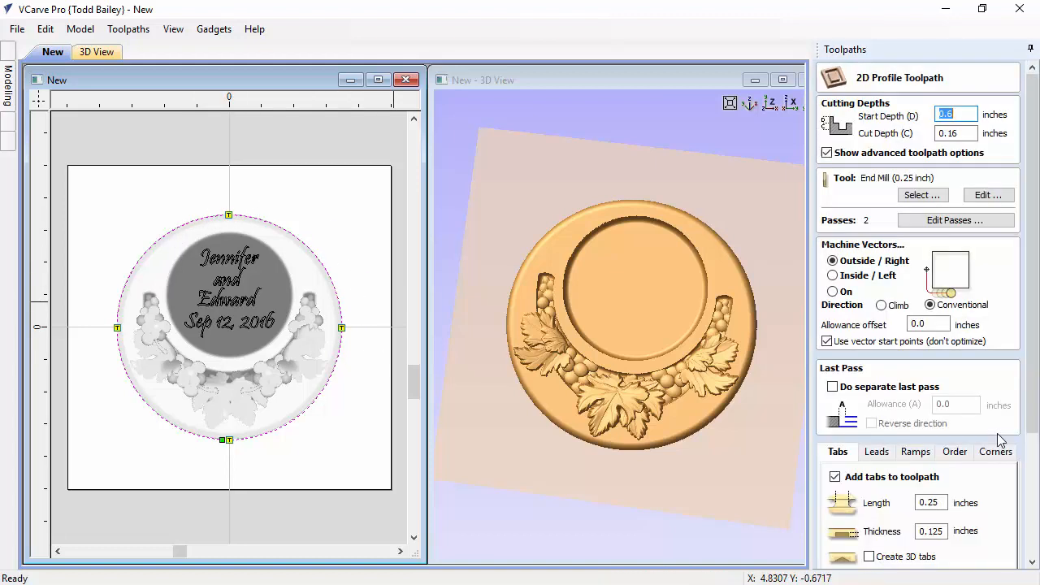
Calculate the outside profile toolpath with the 0.25 inch end mill and accept cutting through the material
{"action": "scroll", "coordinate": [993, 449], "scroll_direction": "down", "scroll_amount": 3}
{"action": "scroll", "coordinate": [992, 460], "scroll_direction": "down", "scroll_amount": 4}
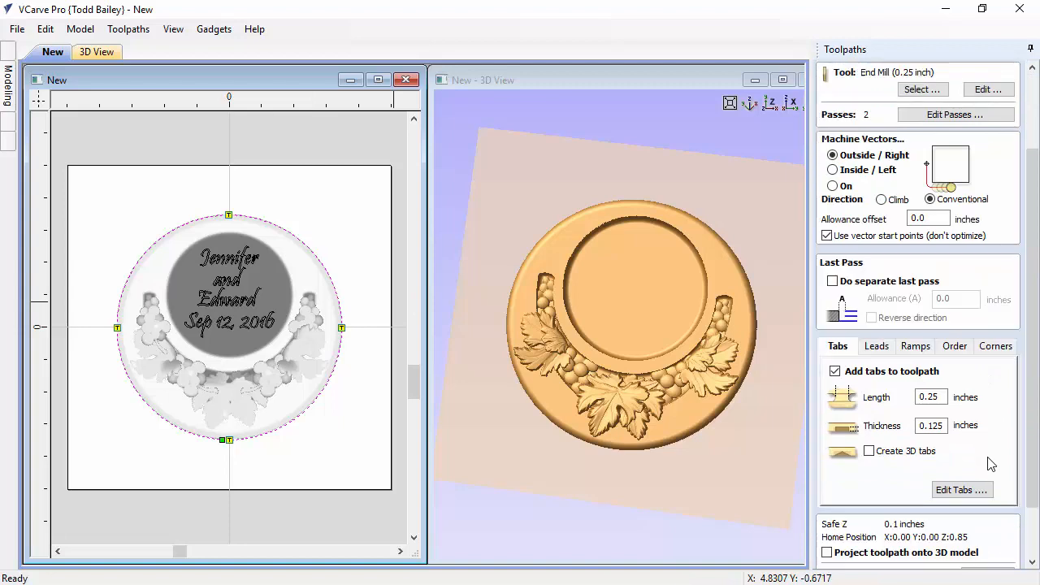
{"action": "left_click", "coordinate": [845, 559]}
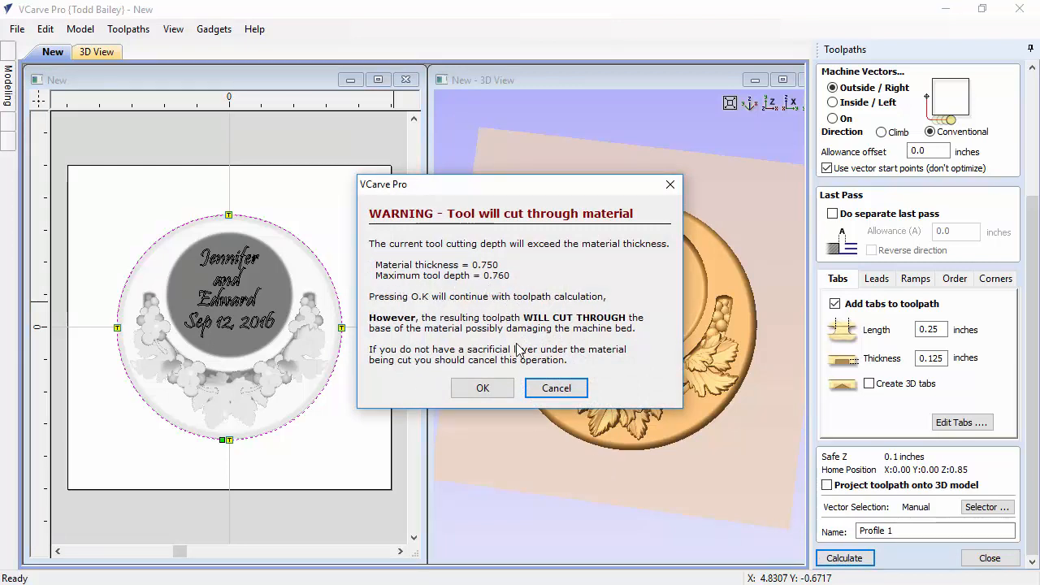
{"action": "left_click", "coordinate": [482, 388]}
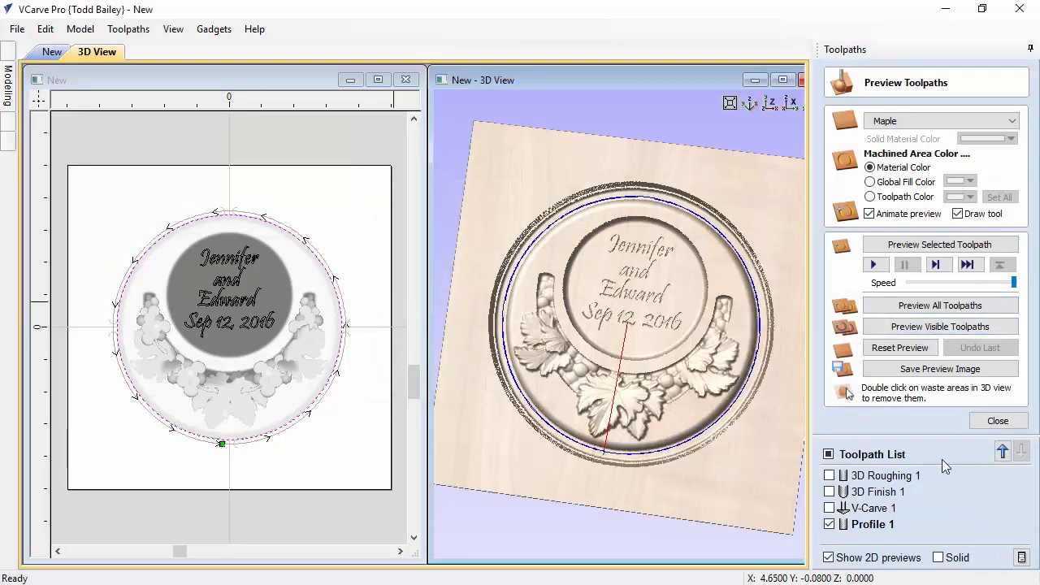
Reopen the outside profile toolpath, check its start and cut depths and tab settings, and recalculate it
{"action": "left_click", "coordinate": [868, 525]}
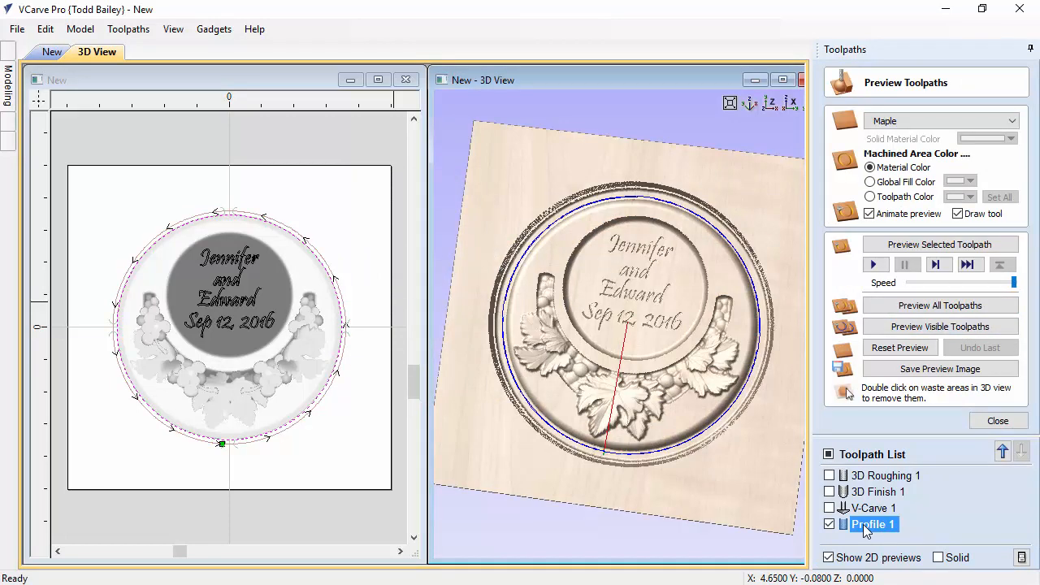
{"action": "double_click", "coordinate": [866, 525]}
{"action": "left_click", "coordinate": [955, 116]}
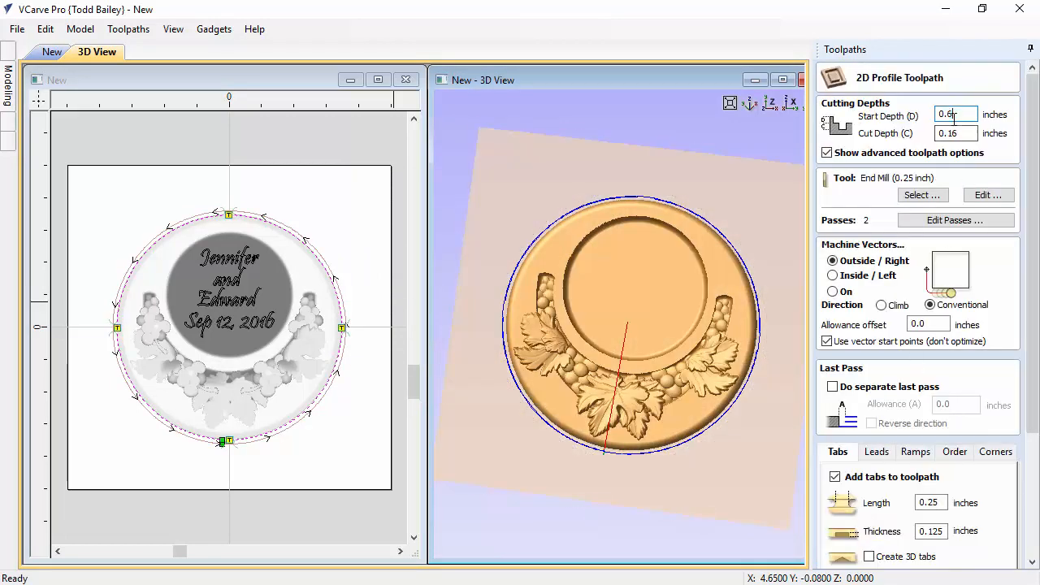
{"action": "left_click_drag", "start_coordinate": [953, 134], "coordinate": [959, 136]}
{"action": "left_click_drag", "start_coordinate": [1028, 163], "coordinate": [1028, 284]}
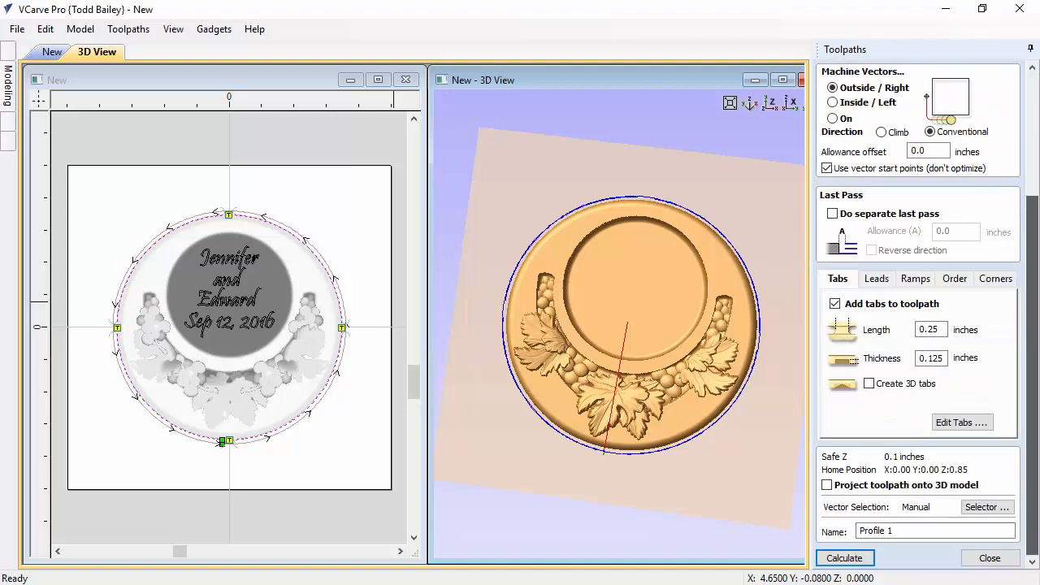
{"action": "left_click", "coordinate": [846, 560]}
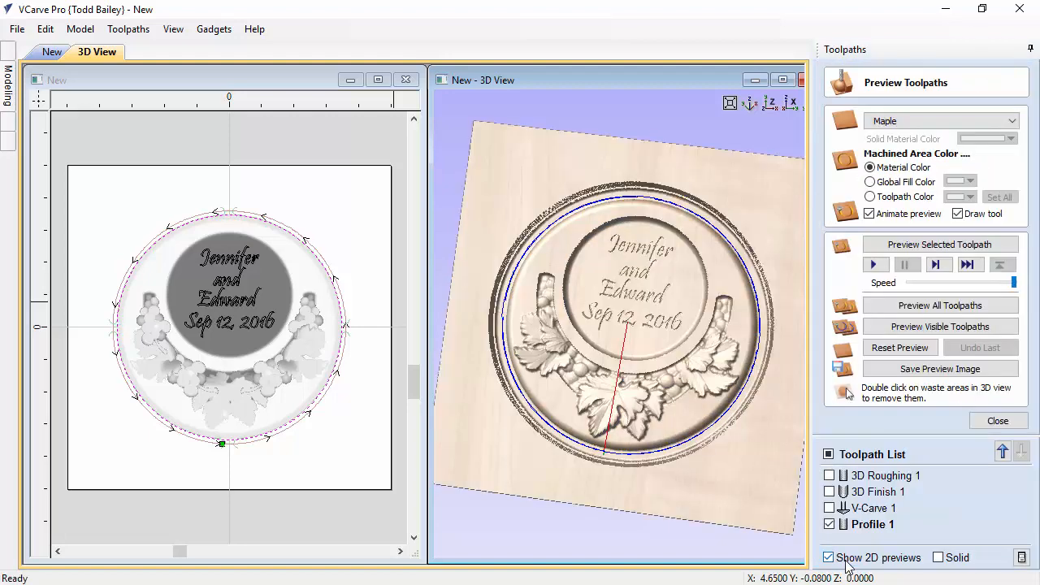
Check the toolpath's gap at a holding tab below the grape leaf and simulate the visible profile cutout in maple
{"action": "left_click_drag", "start_coordinate": [615, 498], "coordinate": [629, 452]}
{"action": "scroll", "coordinate": [639, 487], "scroll_direction": "up", "scroll_amount": 5}
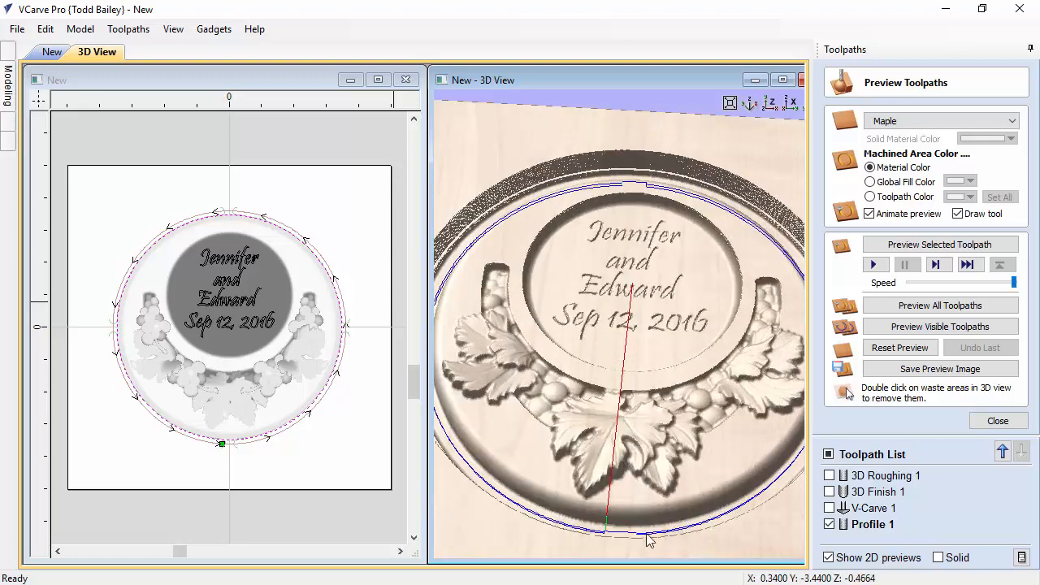
{"action": "scroll", "coordinate": [627, 420], "scroll_direction": "up", "scroll_amount": 4}
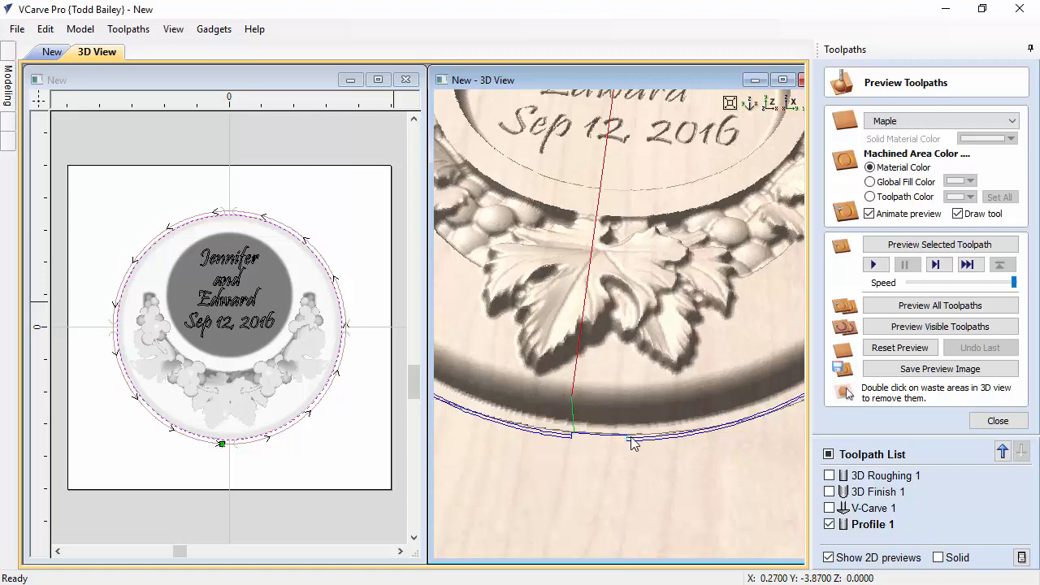
{"action": "scroll", "coordinate": [630, 437], "scroll_direction": "down", "scroll_amount": 5}
{"action": "left_click", "coordinate": [940, 327]}
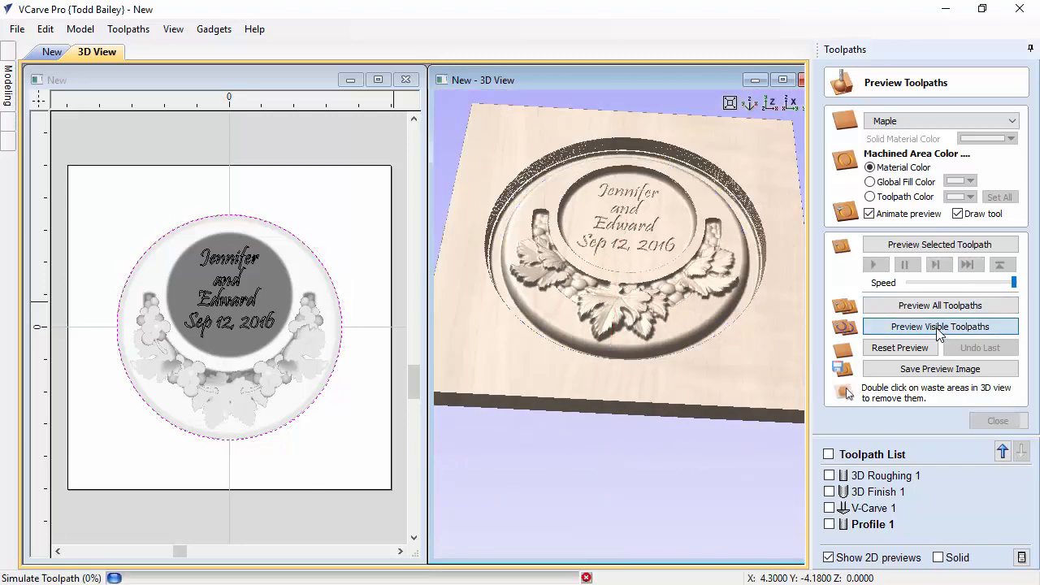
Examine the simulated cutout and its holding tabs from several angles, ending with a straight-down view of the coaster
{"action": "left_click_drag", "start_coordinate": [691, 367], "coordinate": [523, 305]}
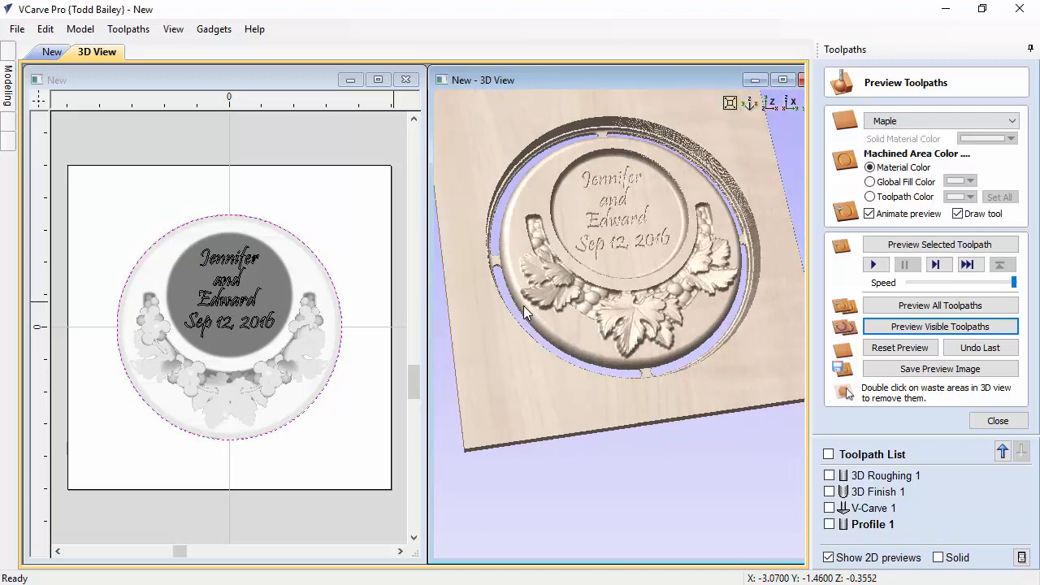
{"action": "left_click_drag", "start_coordinate": [779, 348], "coordinate": [744, 360]}
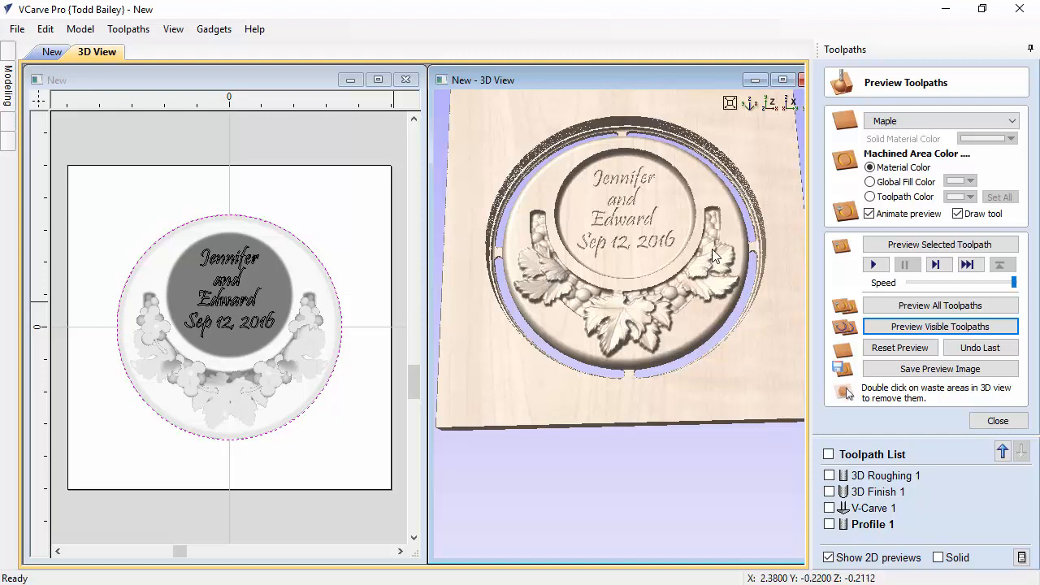
{"action": "left_click_drag", "start_coordinate": [603, 325], "coordinate": [664, 309]}
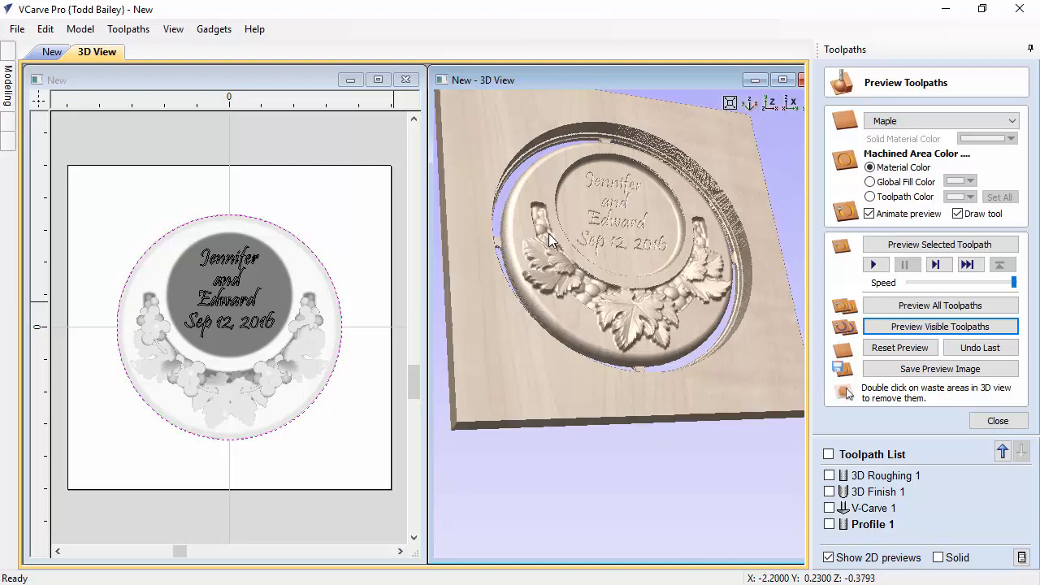
{"action": "left_click_drag", "start_coordinate": [553, 241], "coordinate": [650, 299]}
{"action": "left_click", "coordinate": [772, 103]}
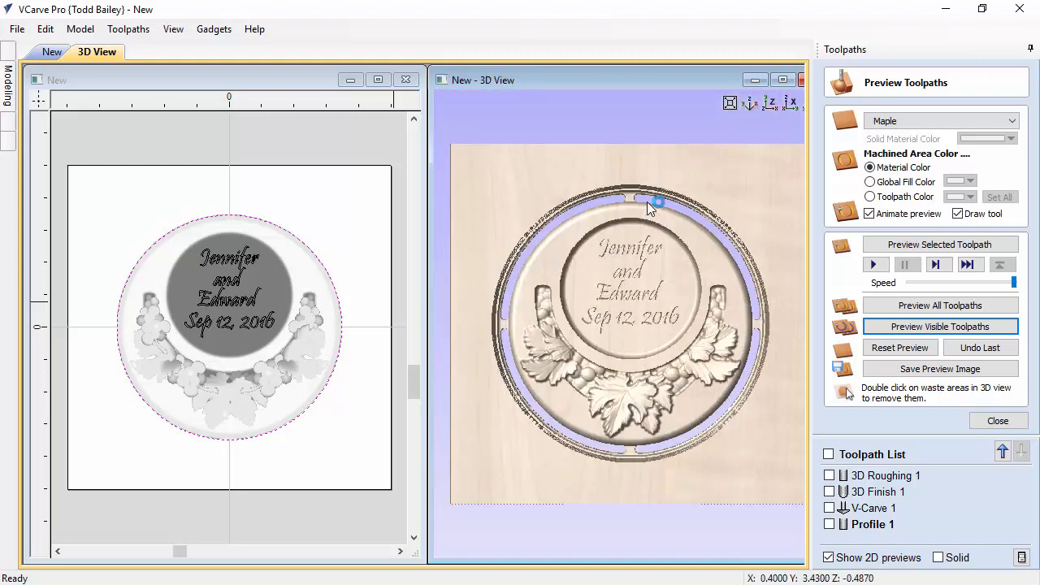